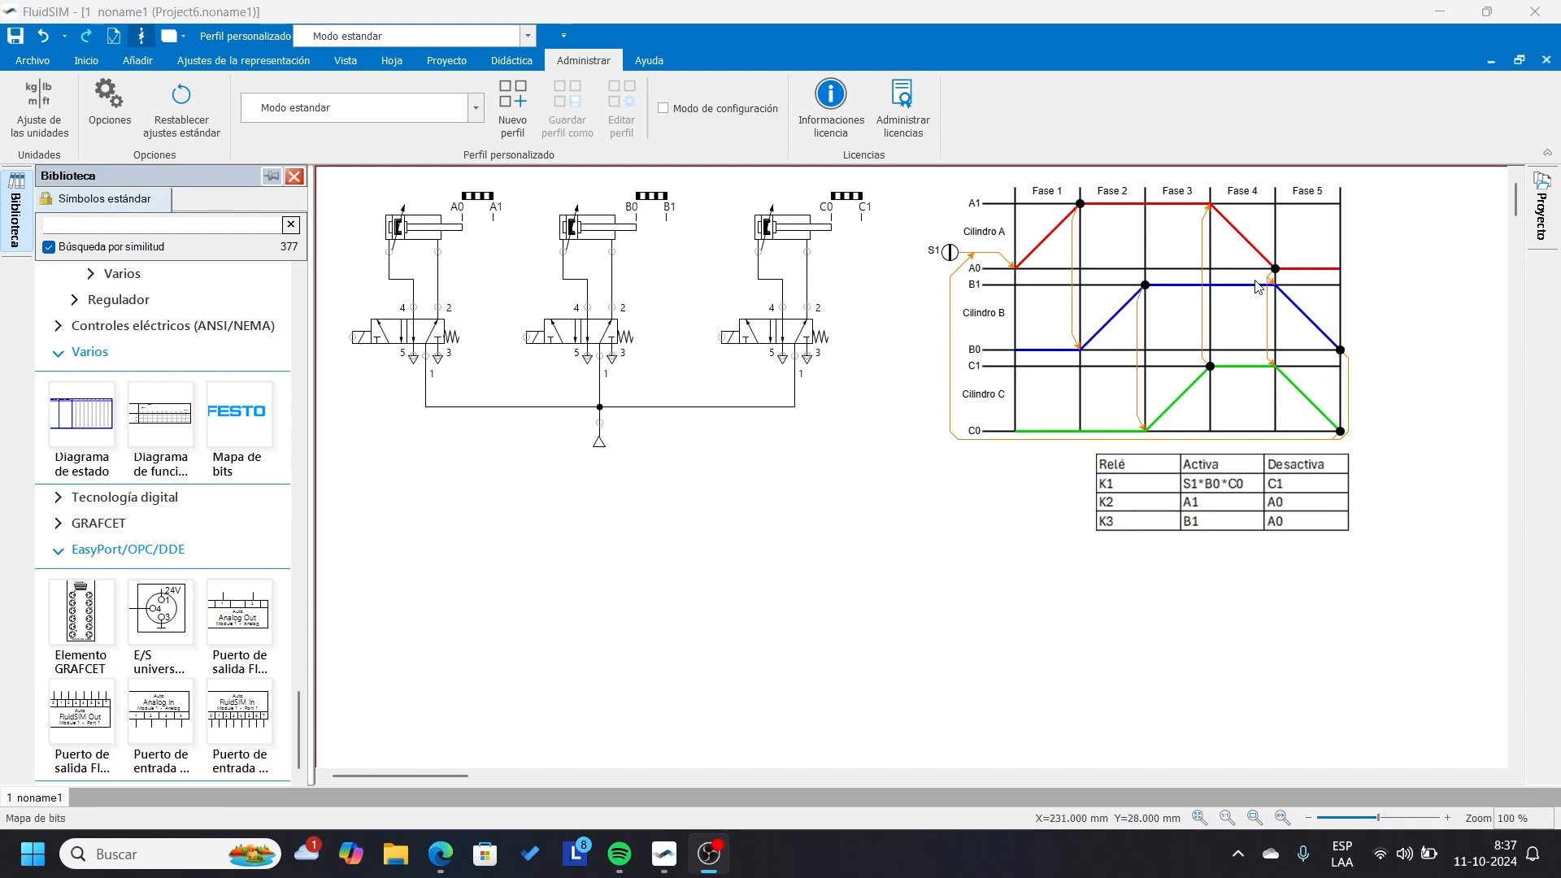
Examine the phase diagram of cylinders A, B and C together with the relay activation table.
scroll(1258, 286, up, 3)
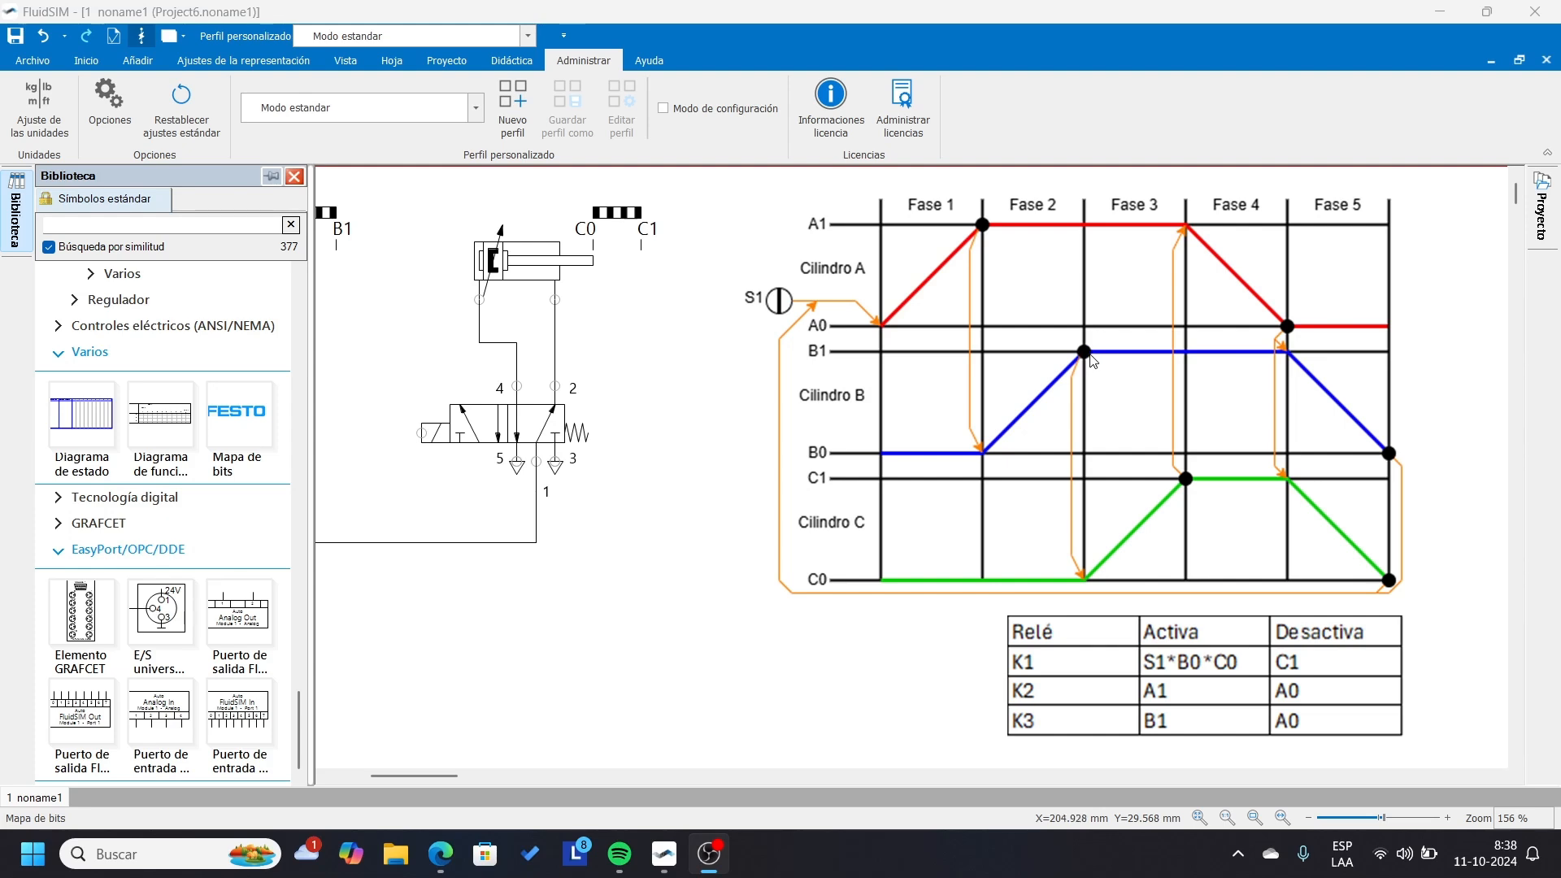
key(ctrl)
key(ctrl)
key(ctrl)
key(ctrl)
key(ctrl)
key(ctrl)
key(ctrl)
key(ctrl)
key(ctrl)
key(ctrl)
key(ctrl)
key(ctrl)
Run the simulation, manually actuate cylinder A's solenoid valve a few times, and stop the simulation.
drag(442, 778, 399, 777)
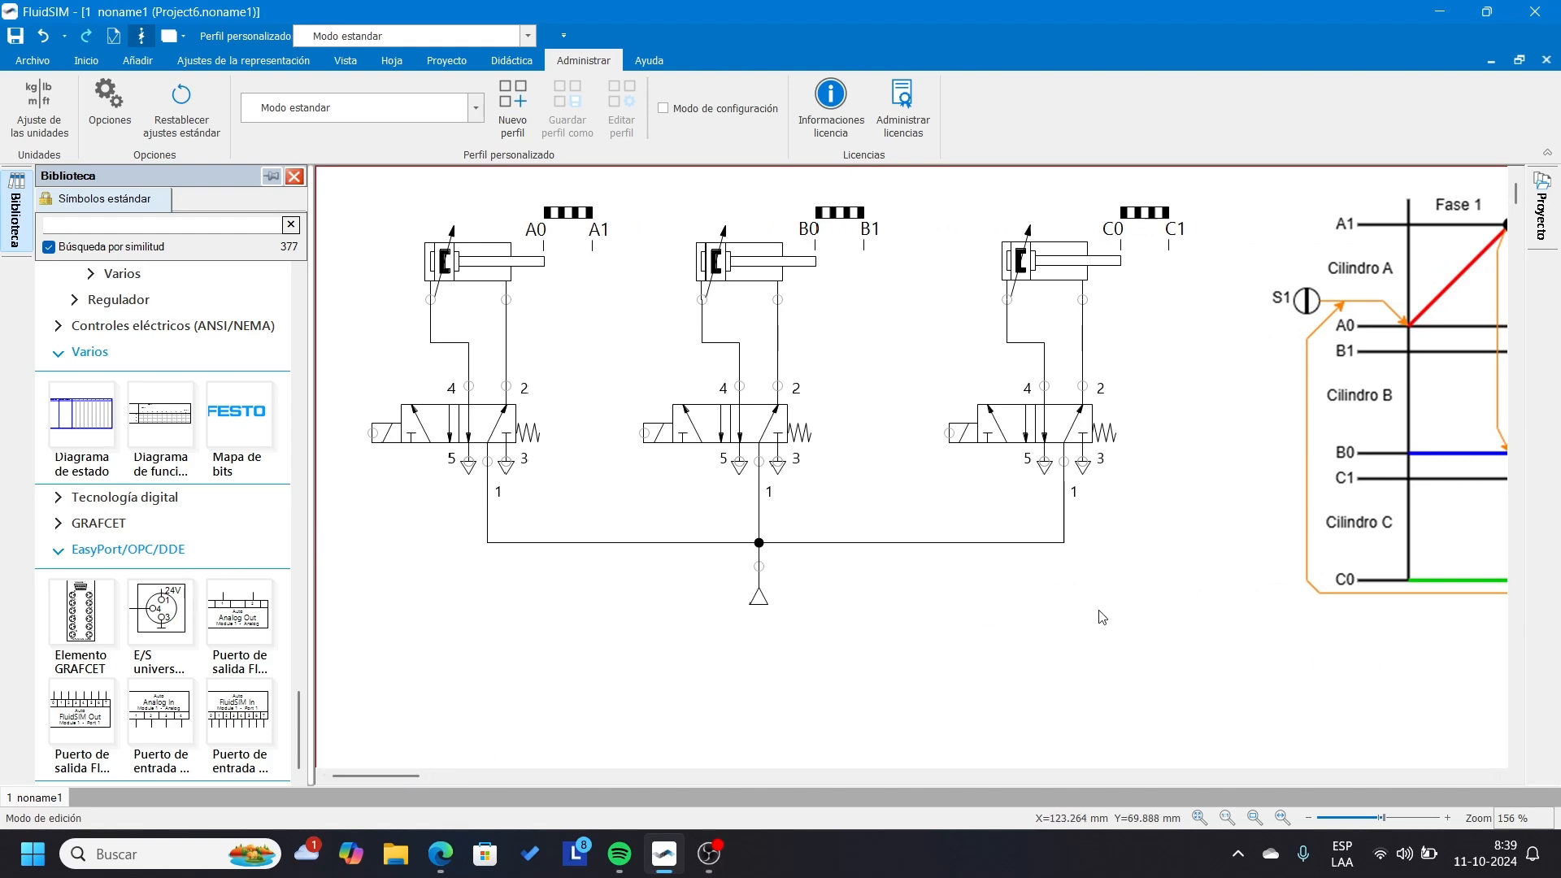
click(452, 434)
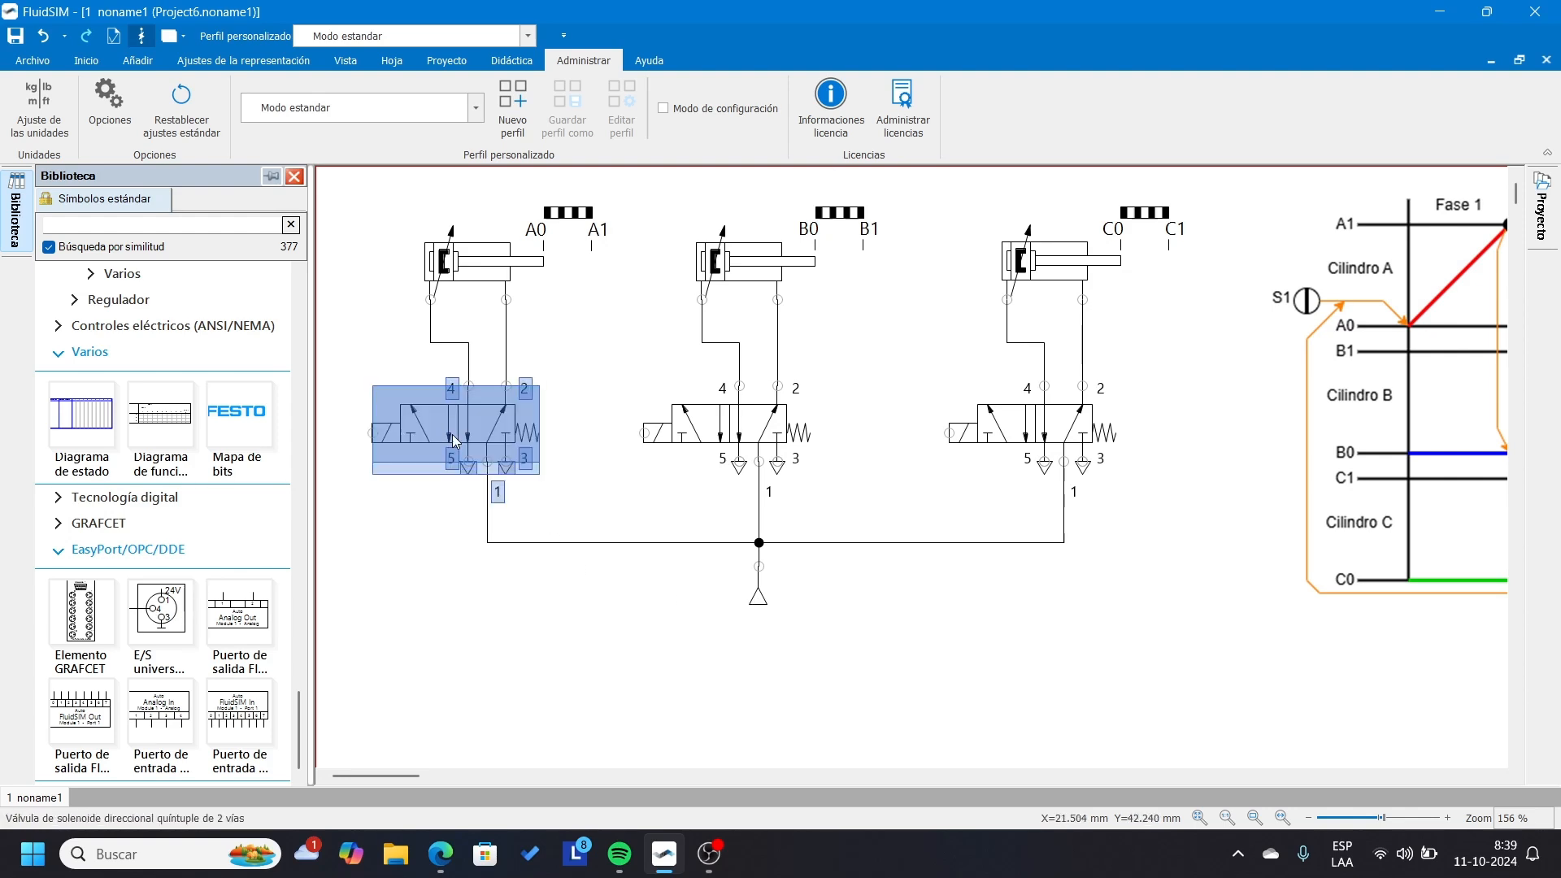
click(570, 471)
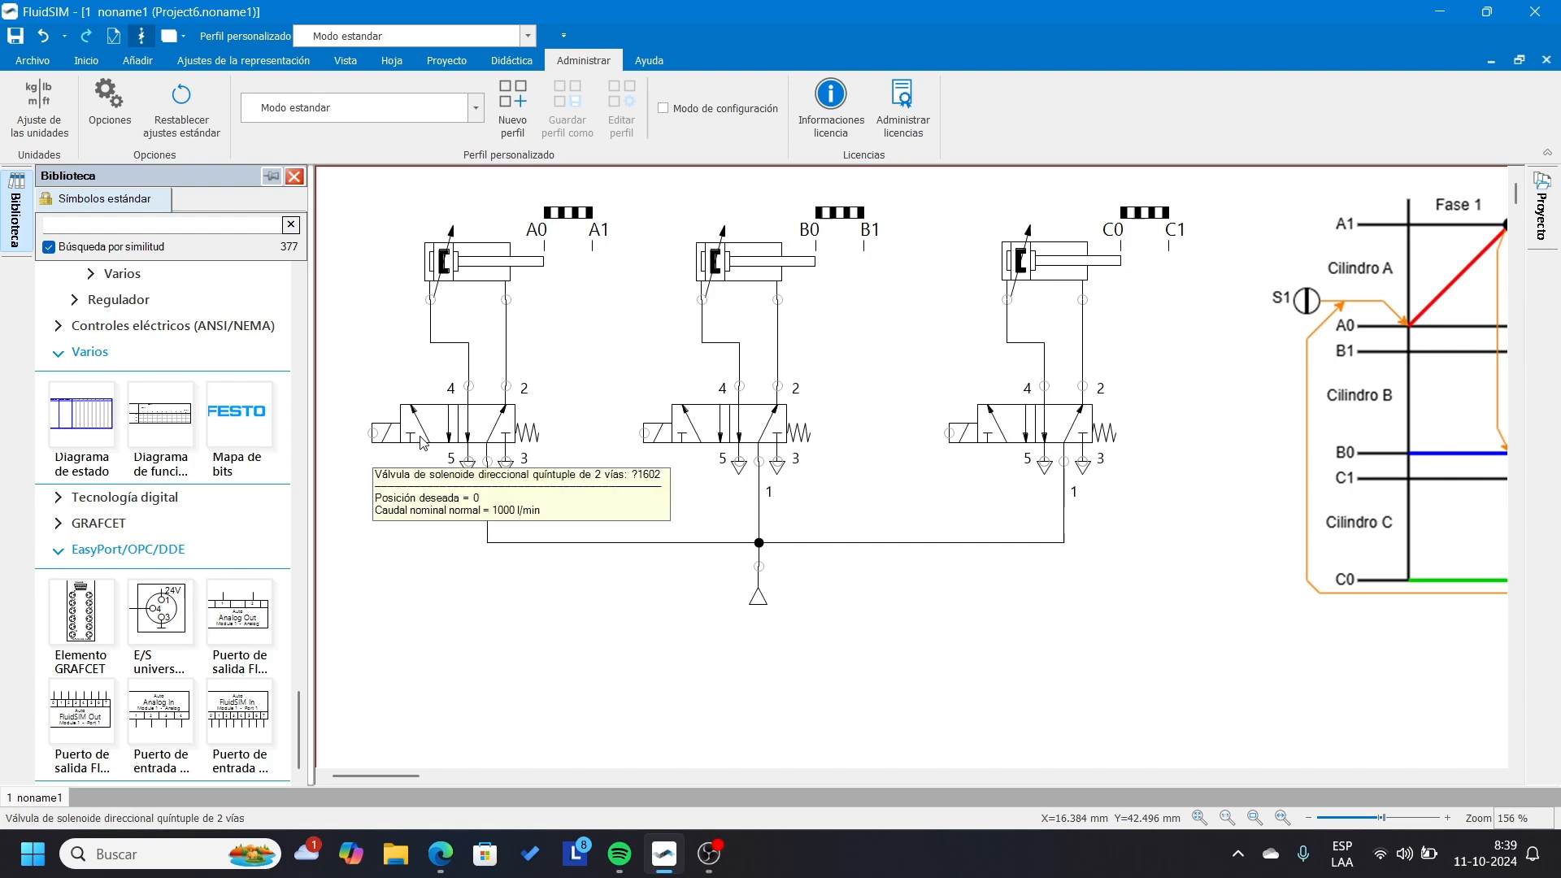
click(92, 63)
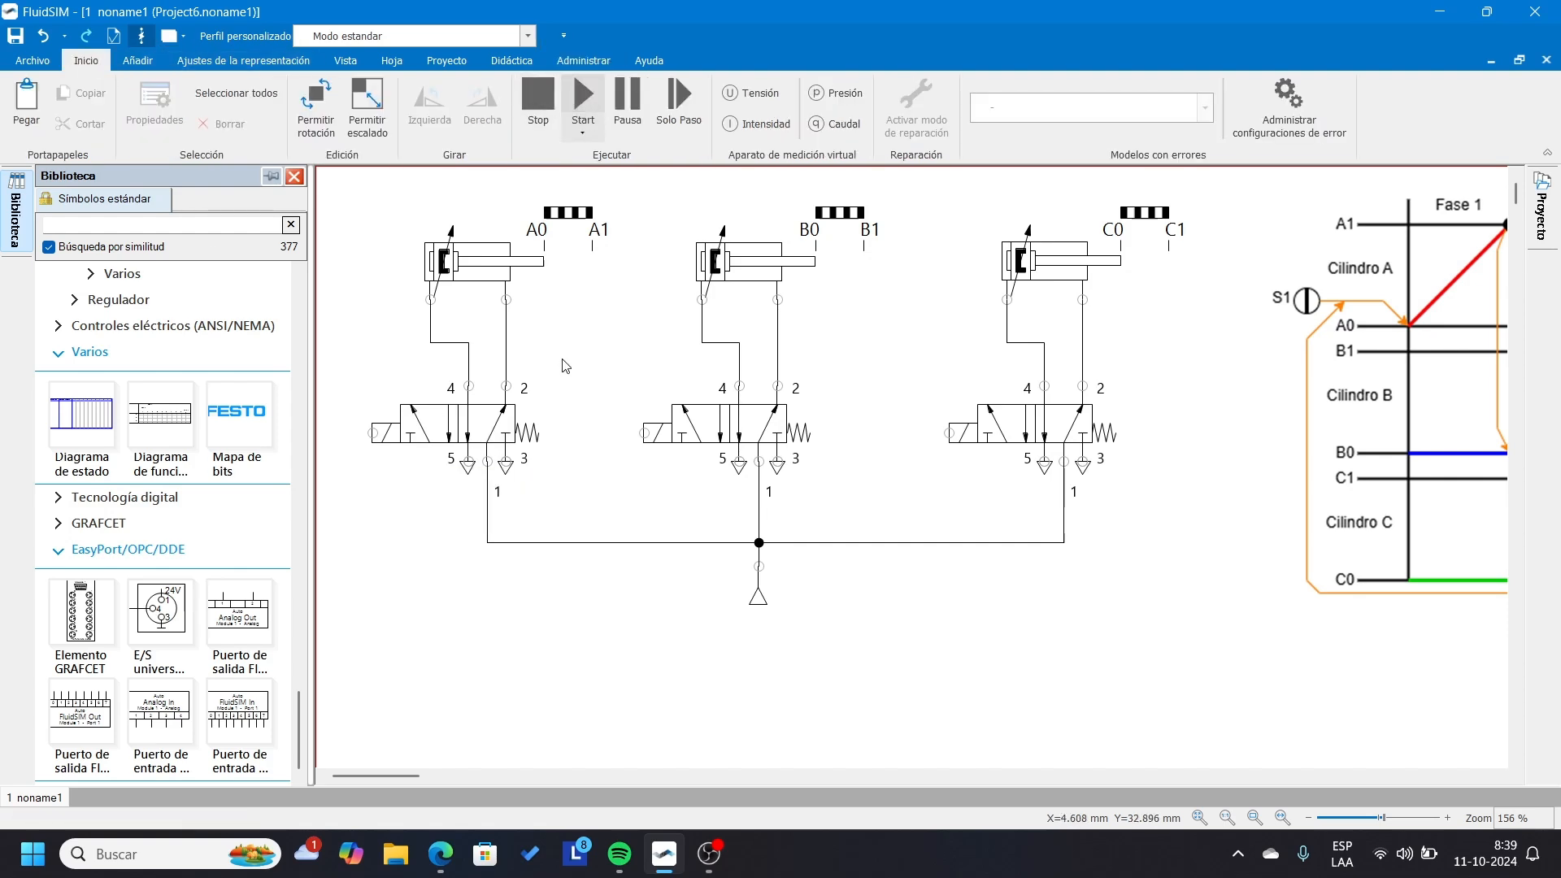
key(F9)
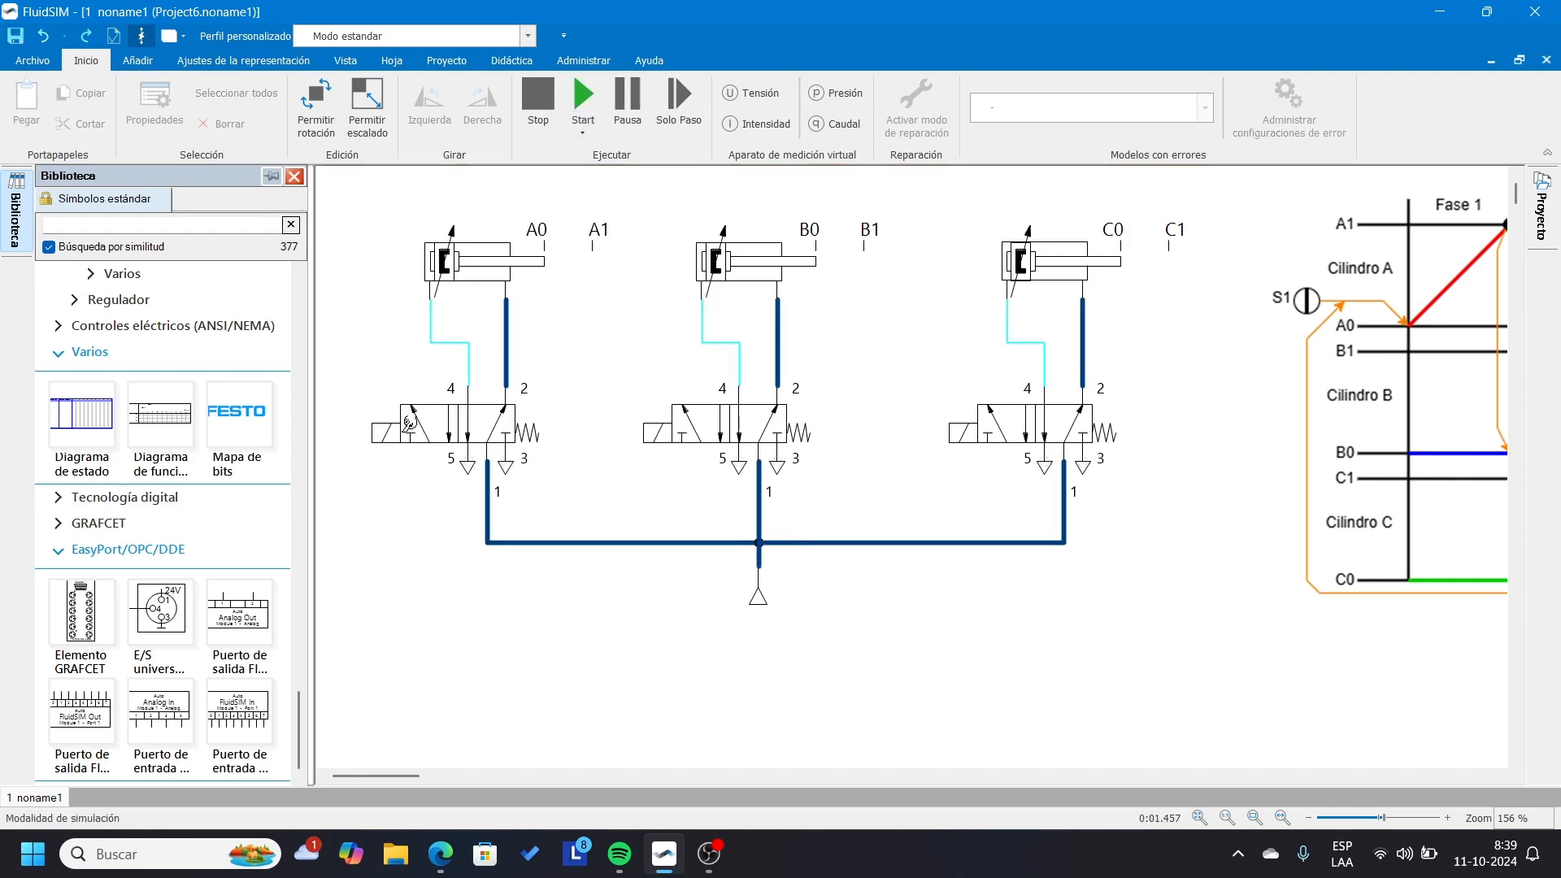
click(410, 424)
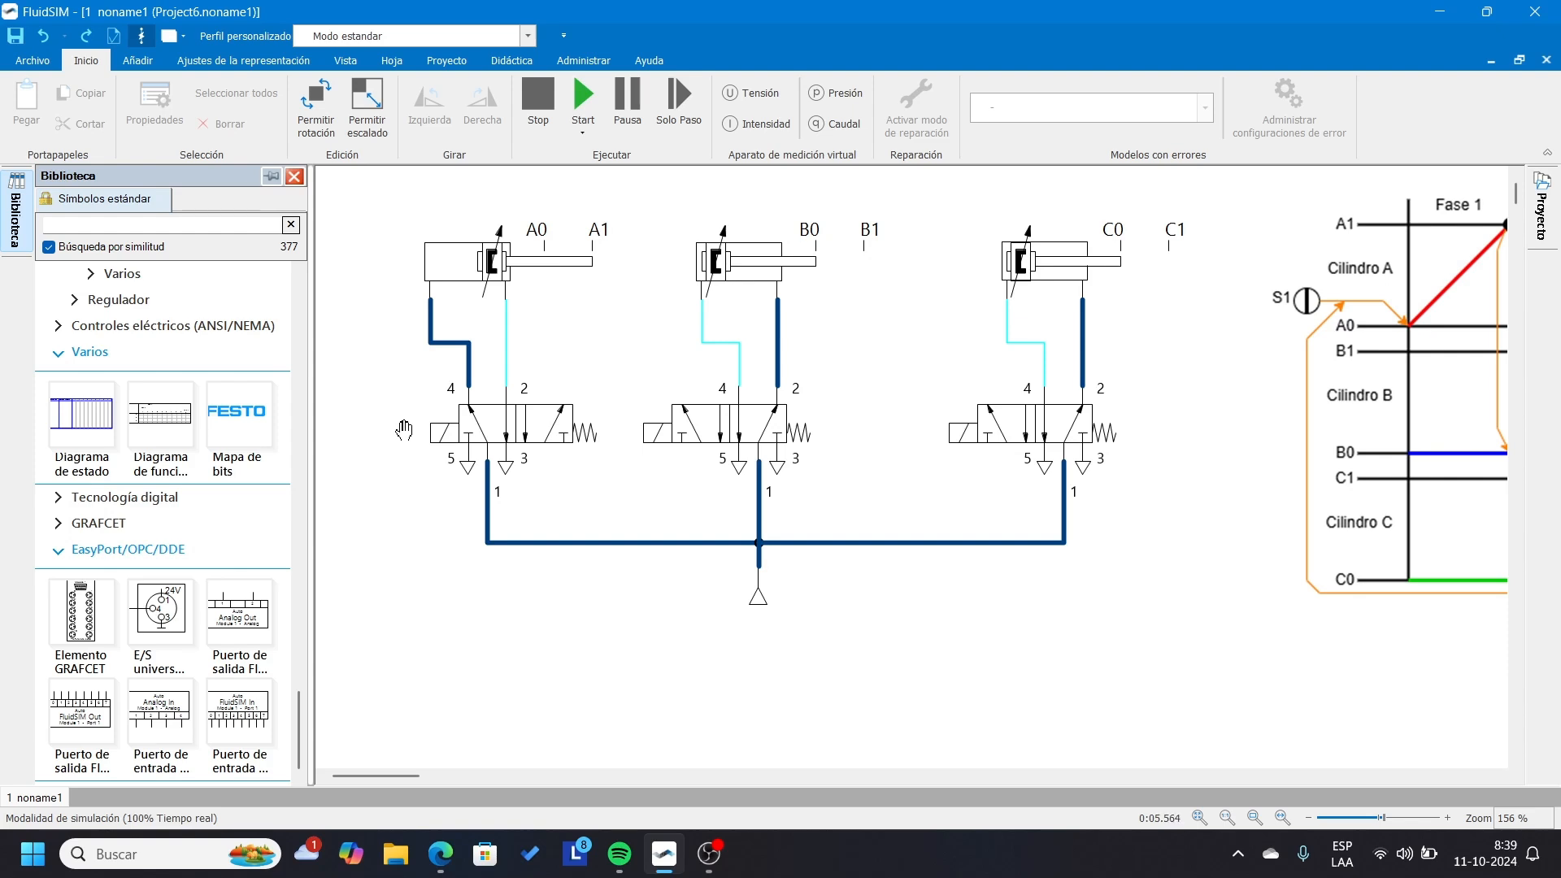
click(405, 425)
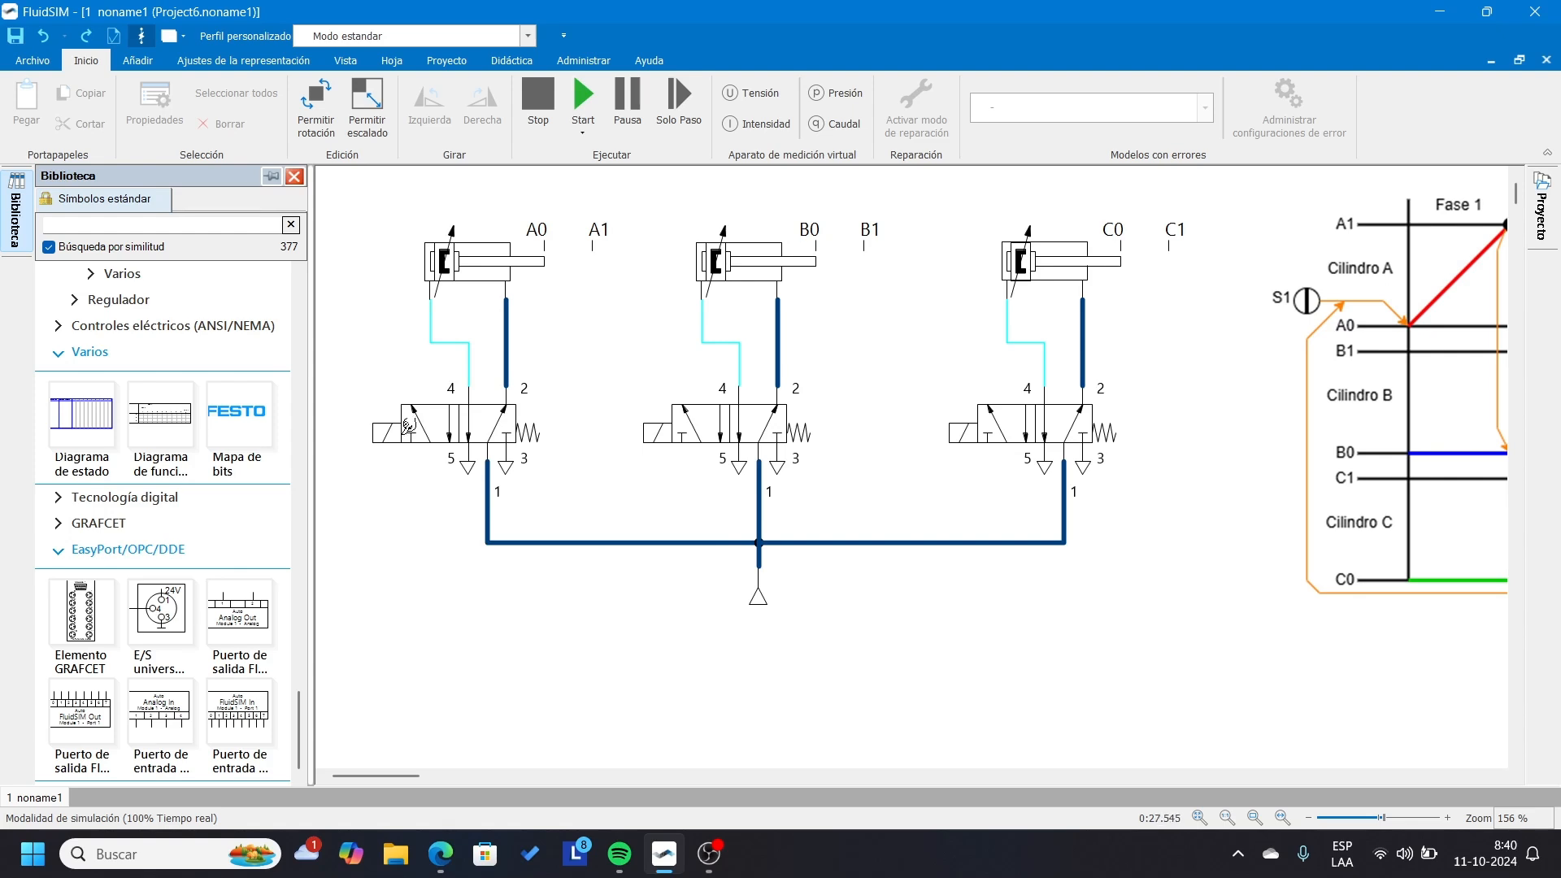
click(405, 427)
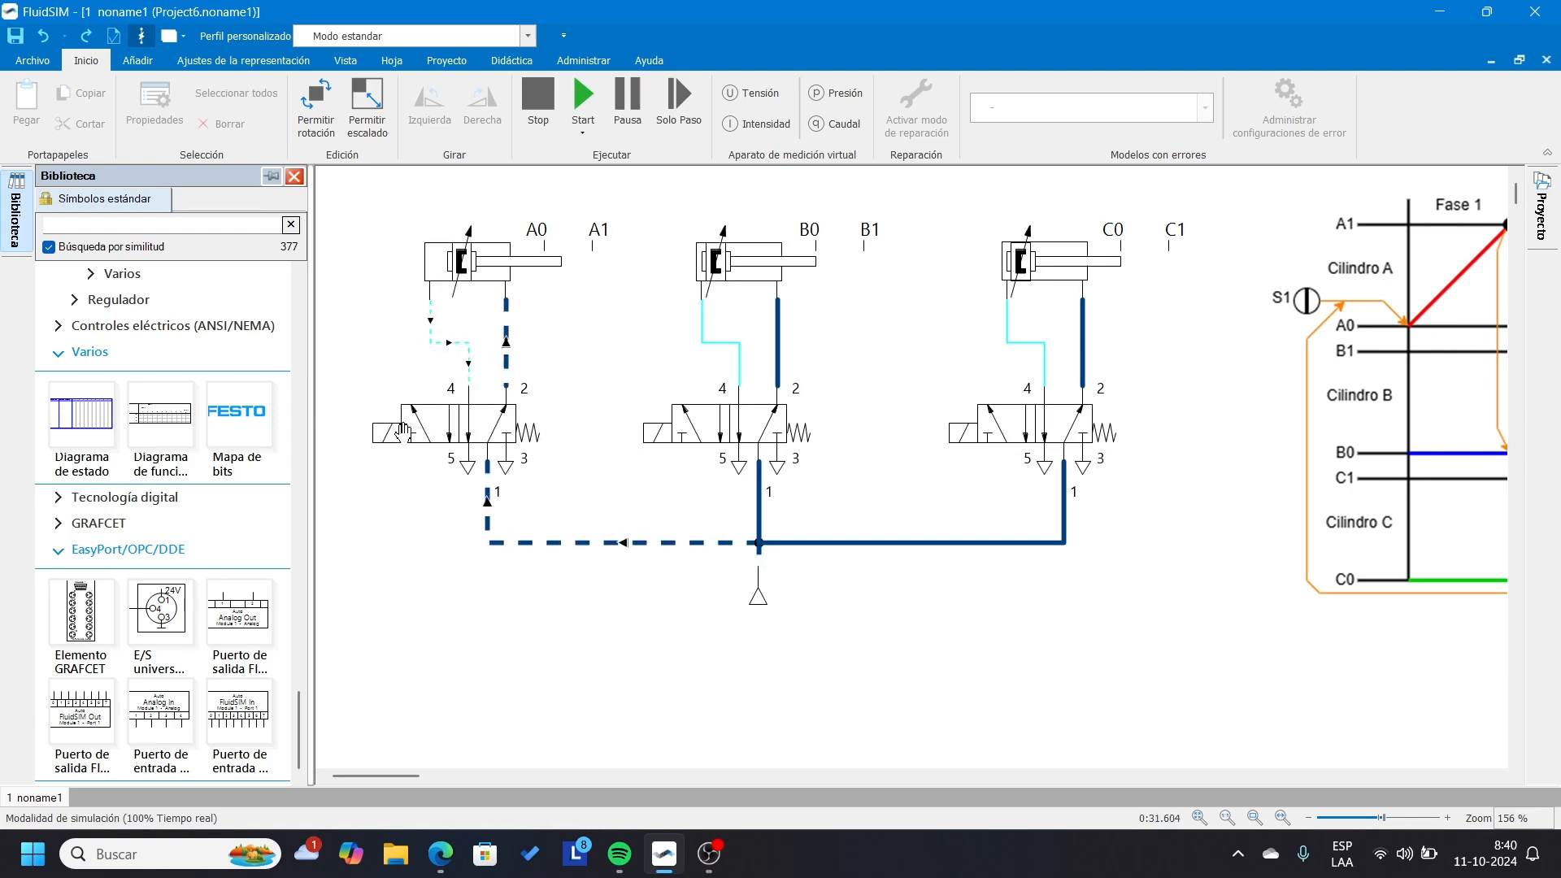
click(530, 91)
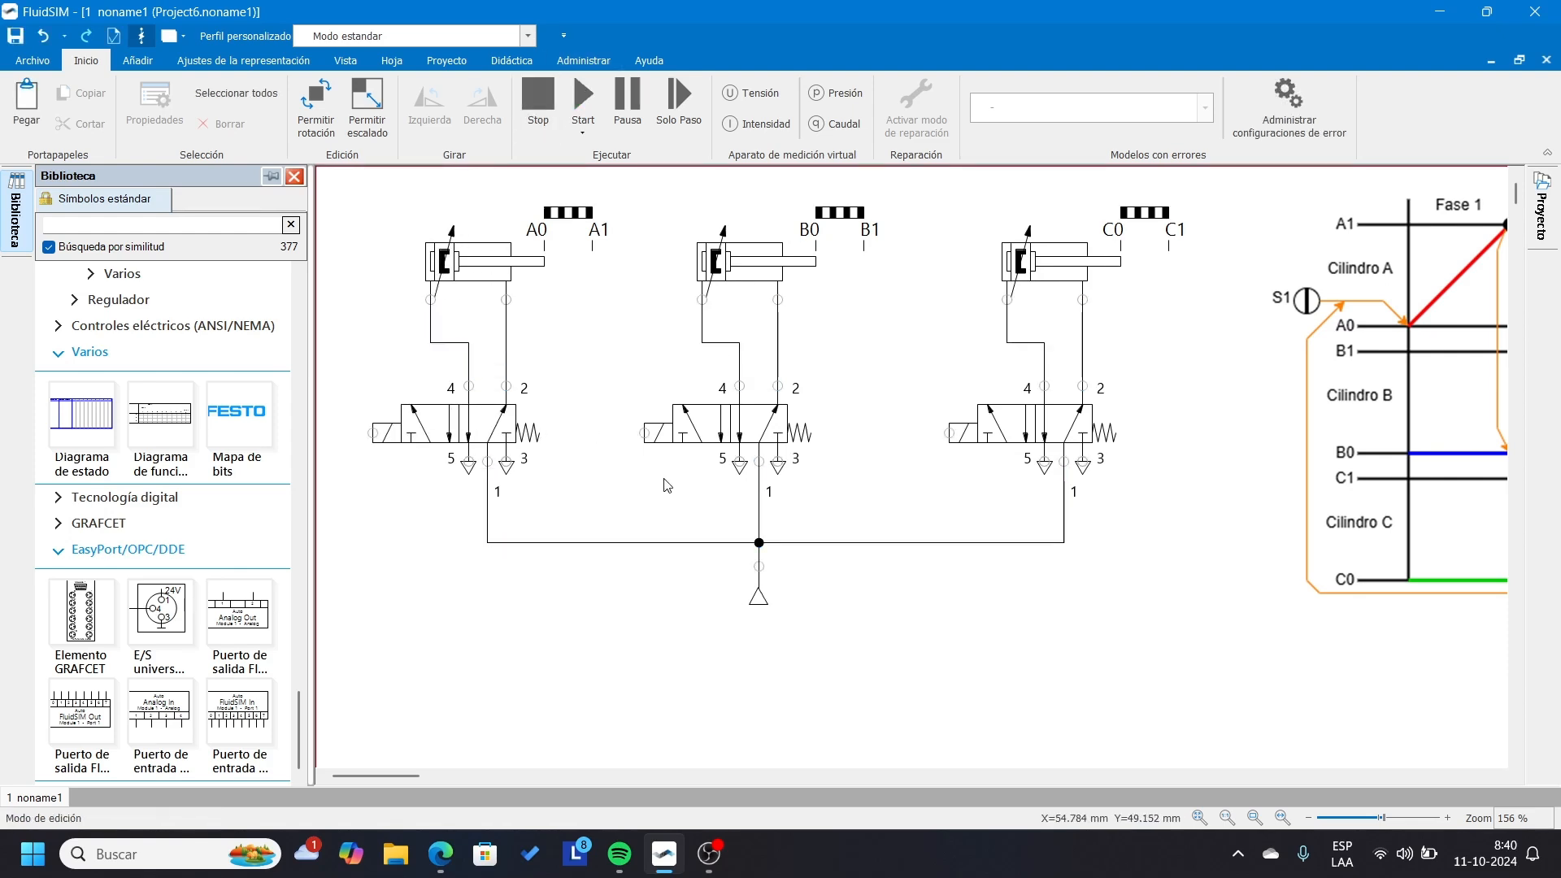
Examine the activation and deactivation conditions of relays K1, K2 and K3 against the phase diagram.
scroll(975, 576, down, 2)
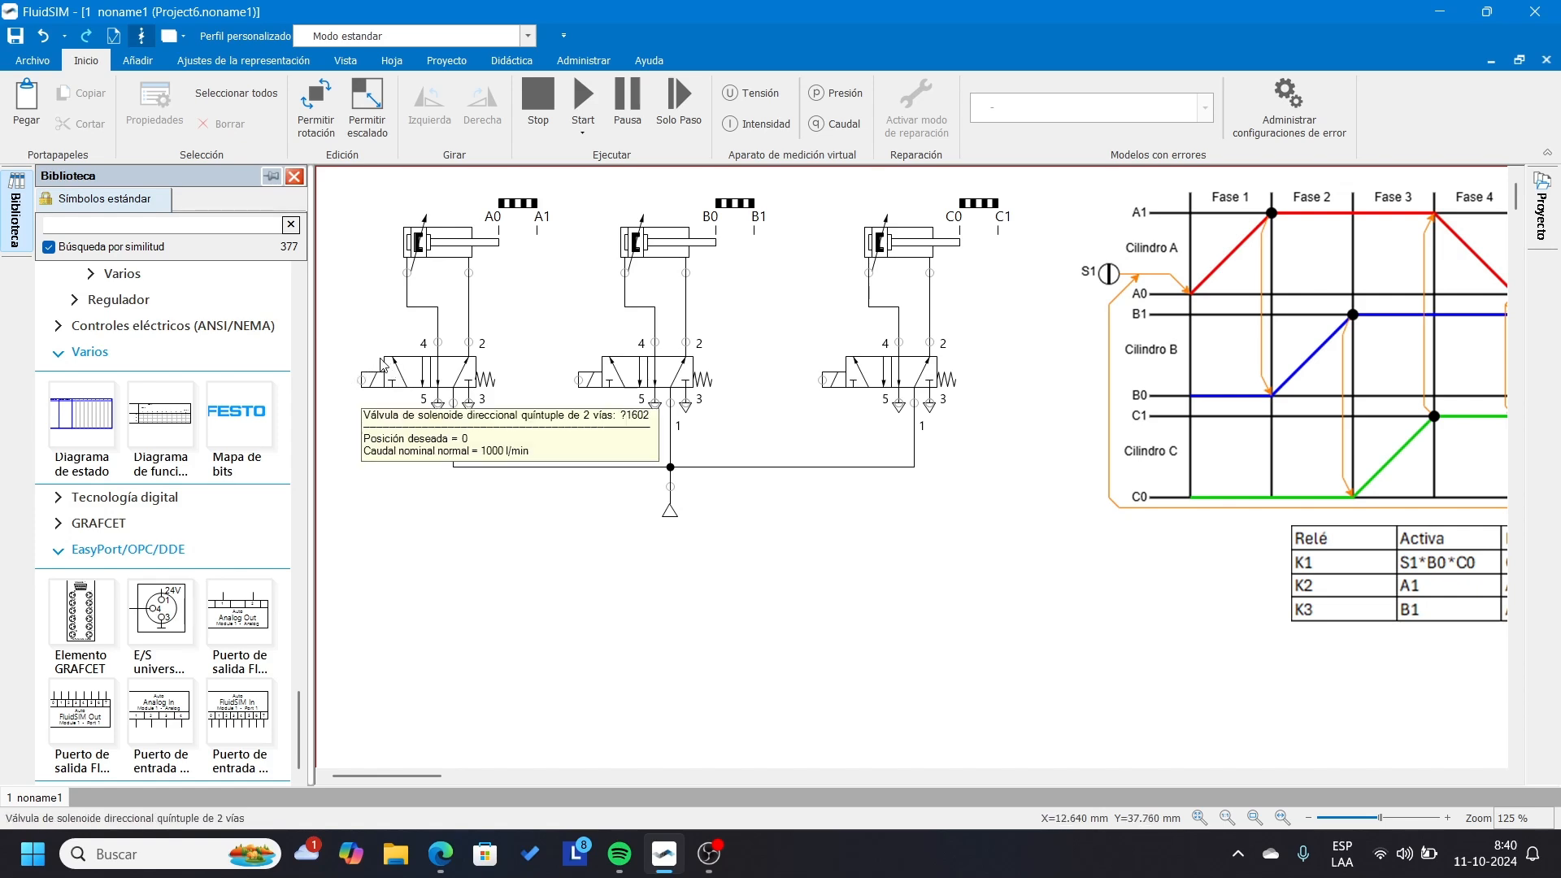
drag(417, 775, 457, 775)
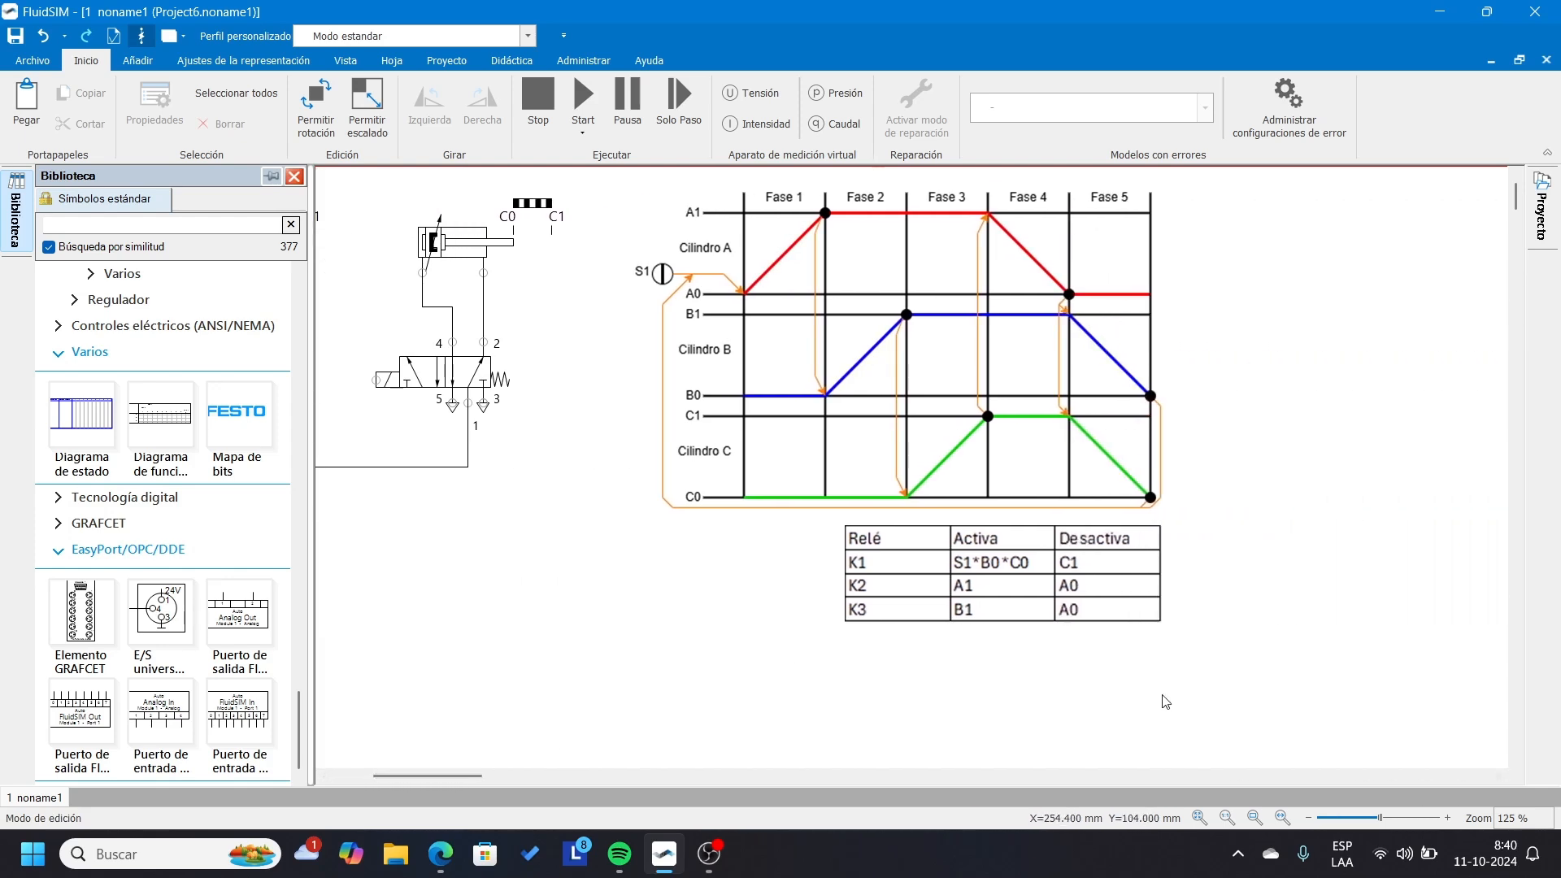
scroll(1166, 701, up, 3)
scroll(871, 586, up, 2)
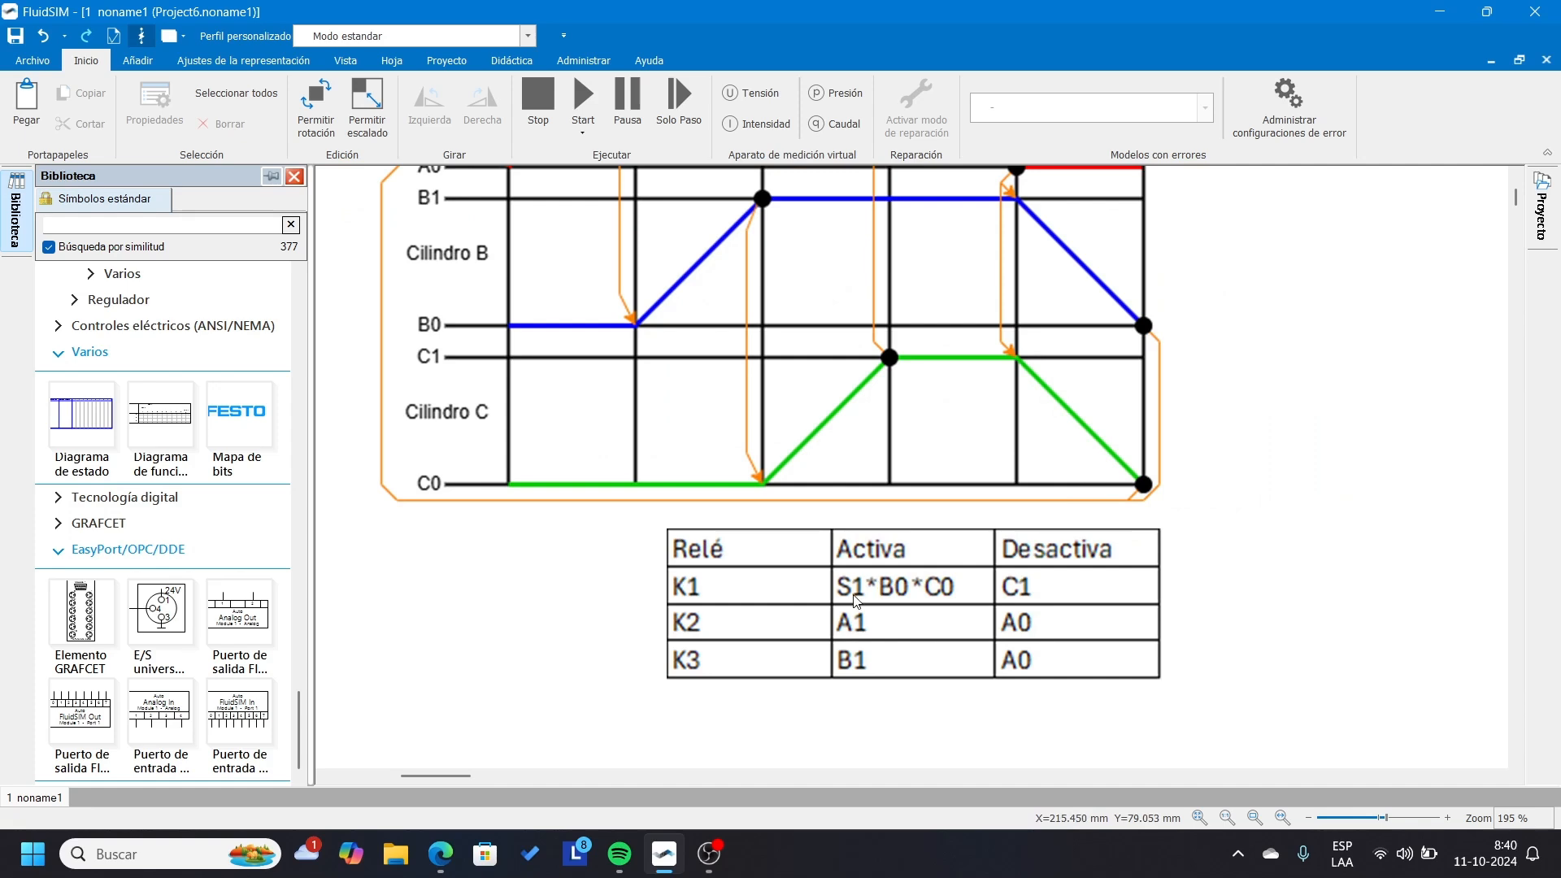
scroll(859, 591, up, 1)
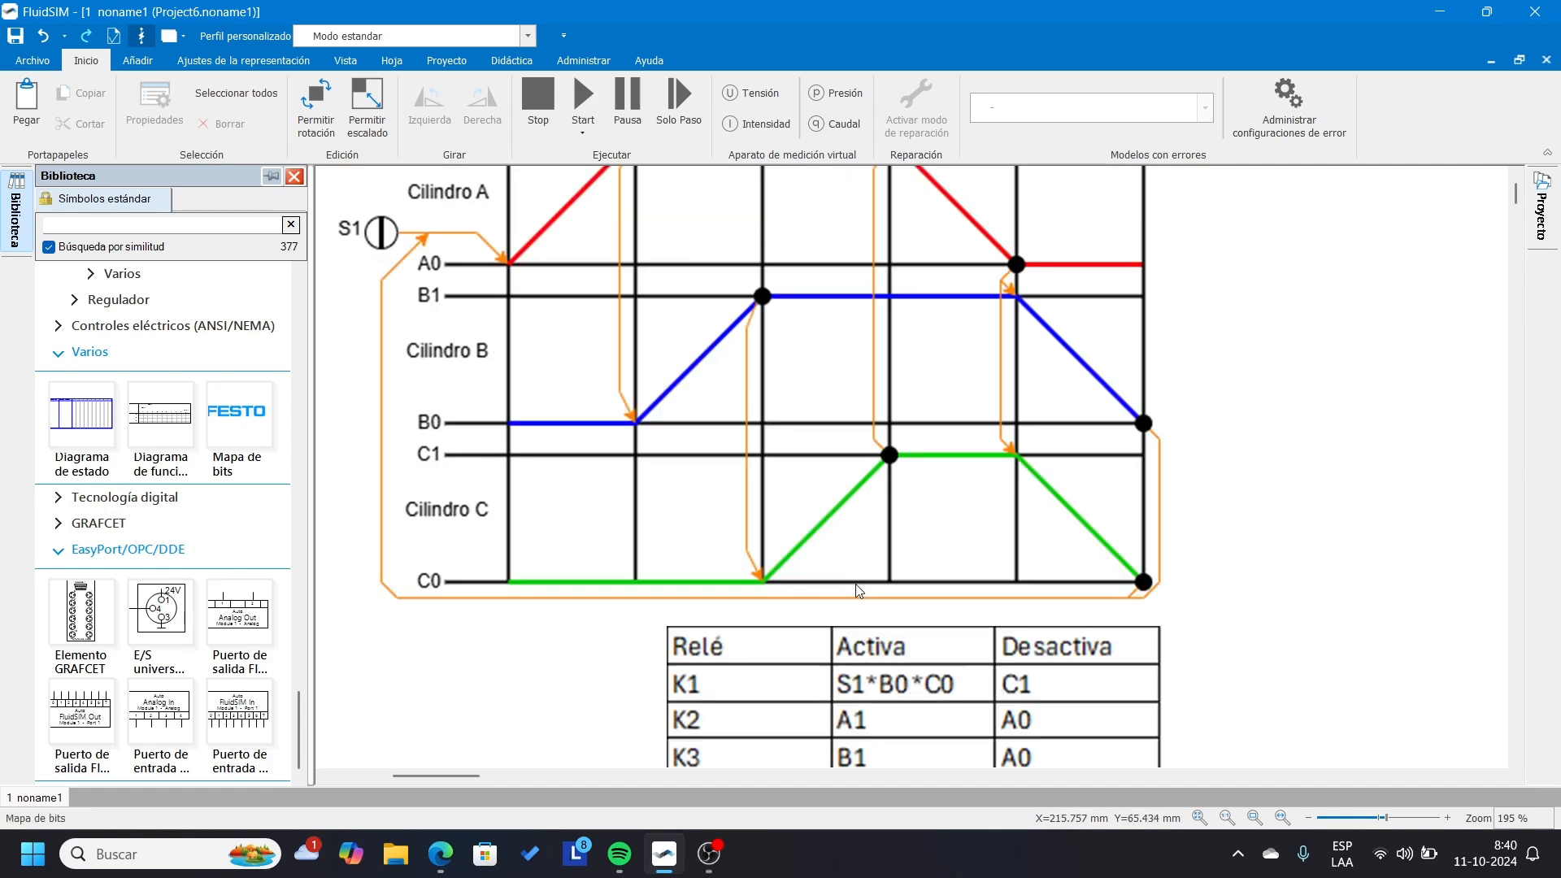
scroll(860, 591, down, 1)
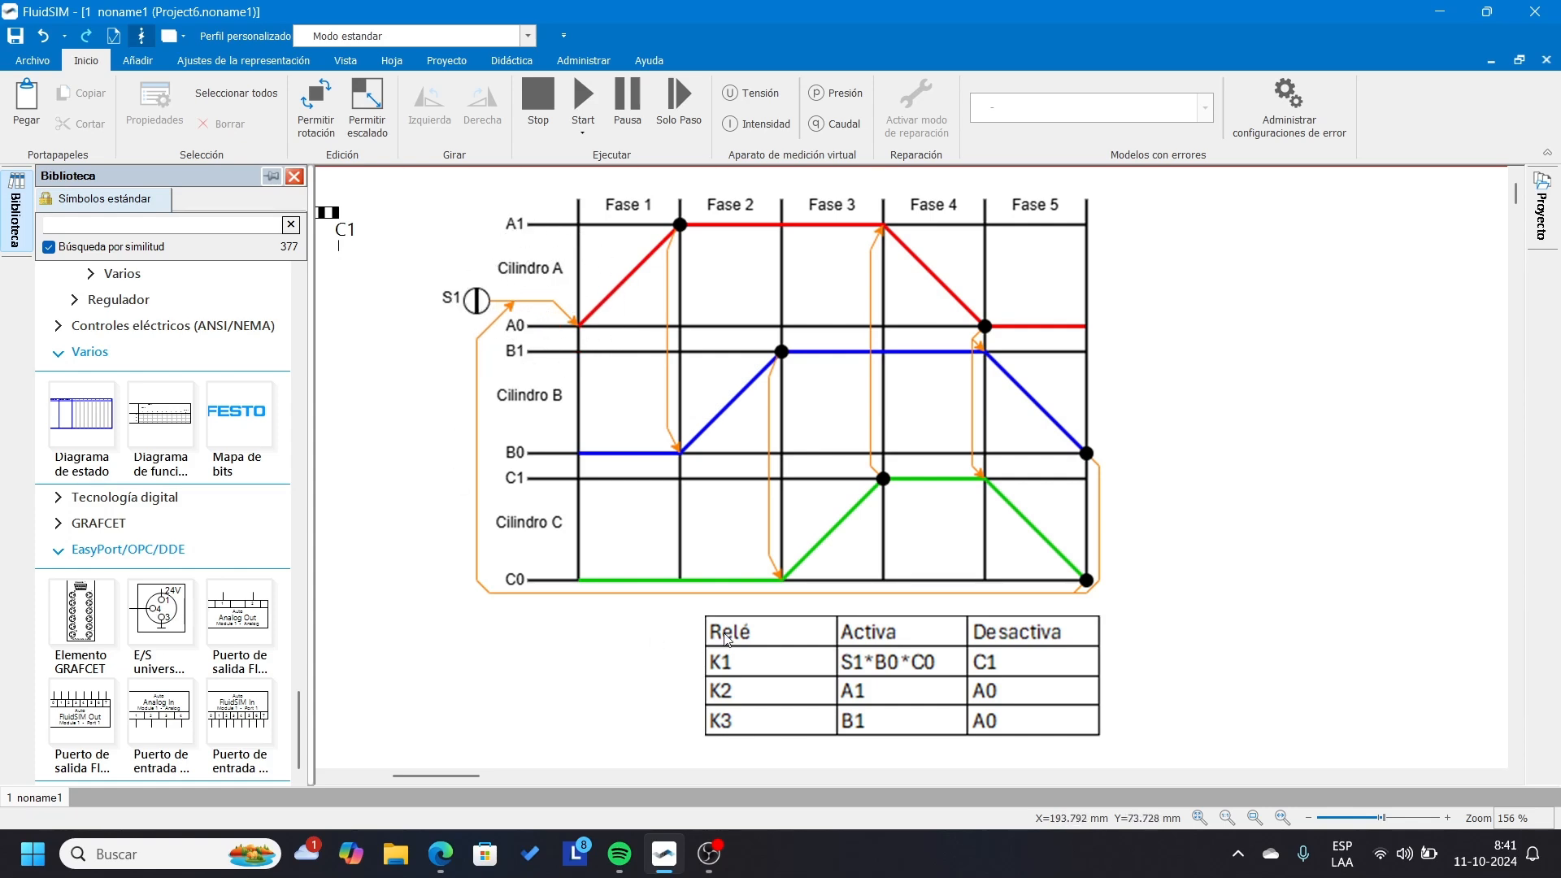
click(1087, 586)
key(ctrl)
key(ctrl)
key(ctrl)
key(ctrl)
key(ctrl)
key(ctrl)
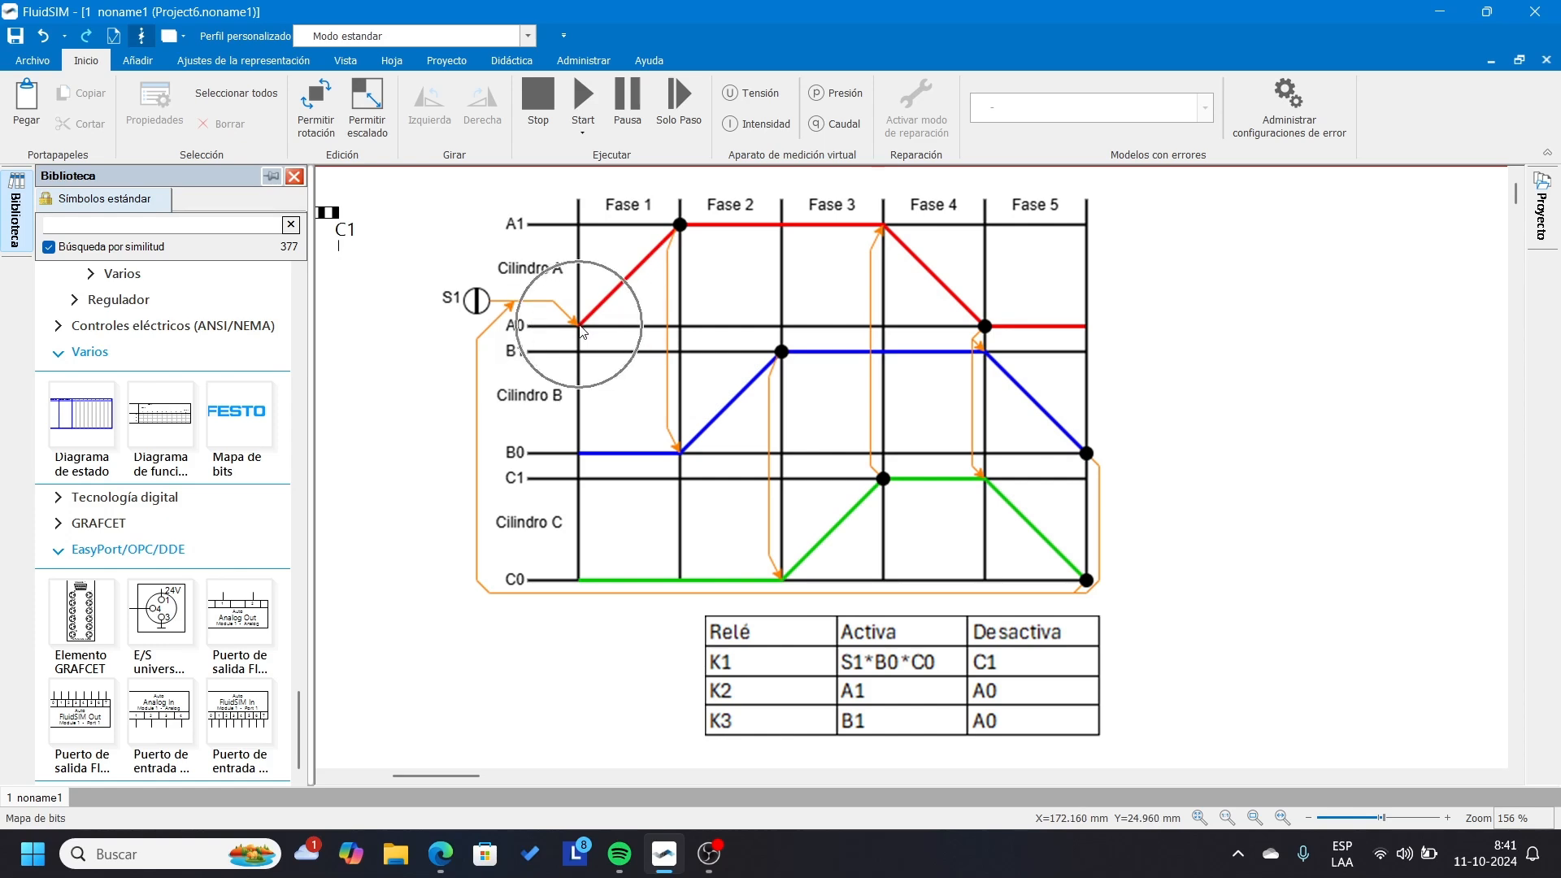
key(ctrl)
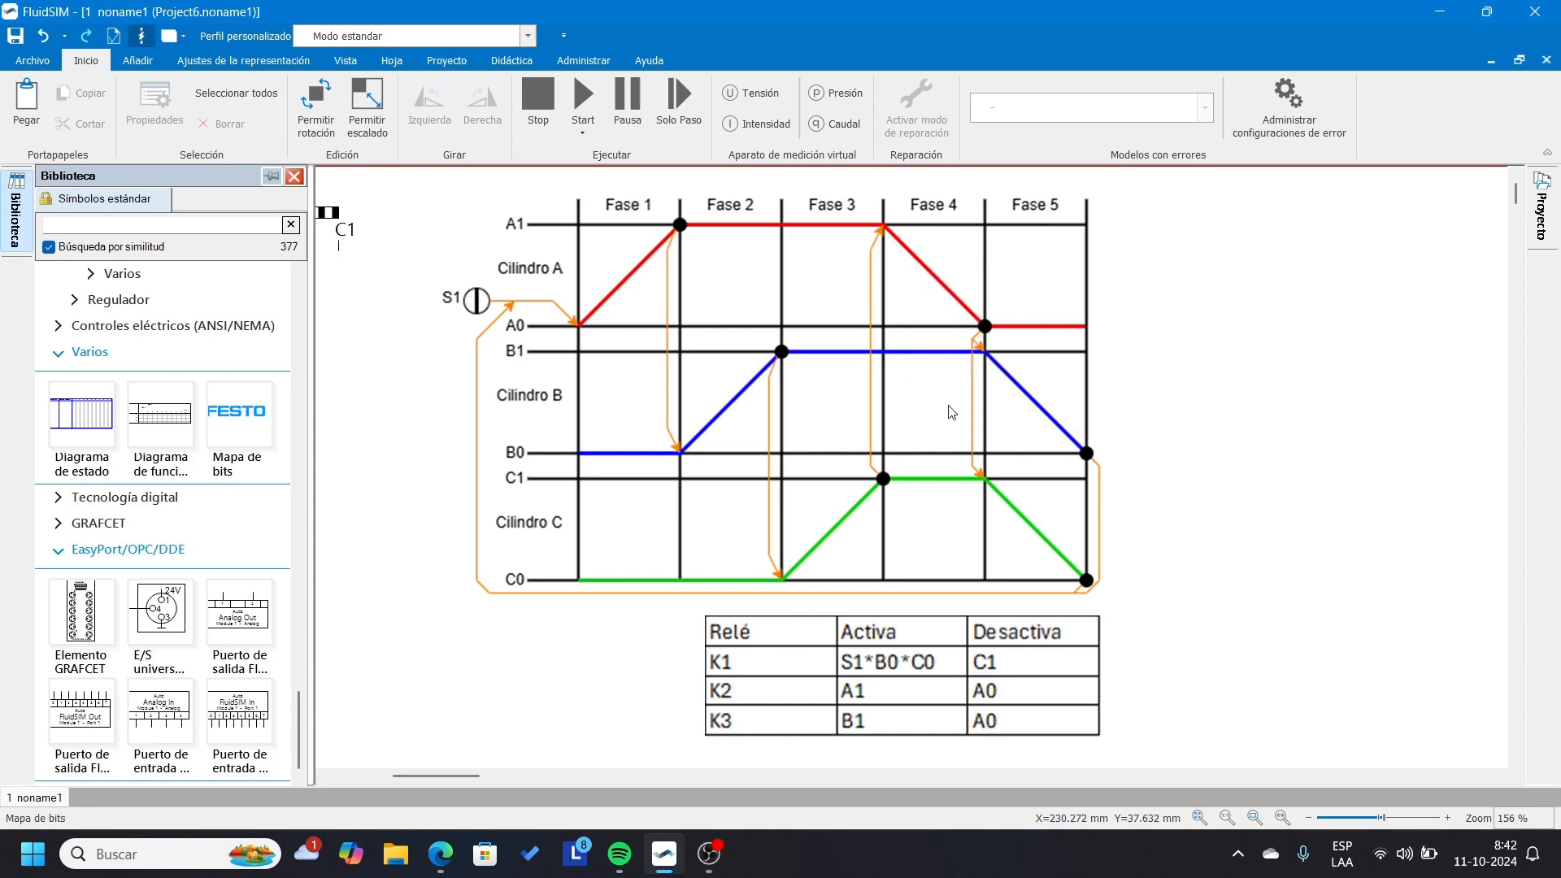
Place a plain relay coil from the symbol library in the empty area below cylinder A's valve.
scroll(982, 340, down, 3)
scroll(907, 450, down, 3)
scroll(907, 450, up, 3)
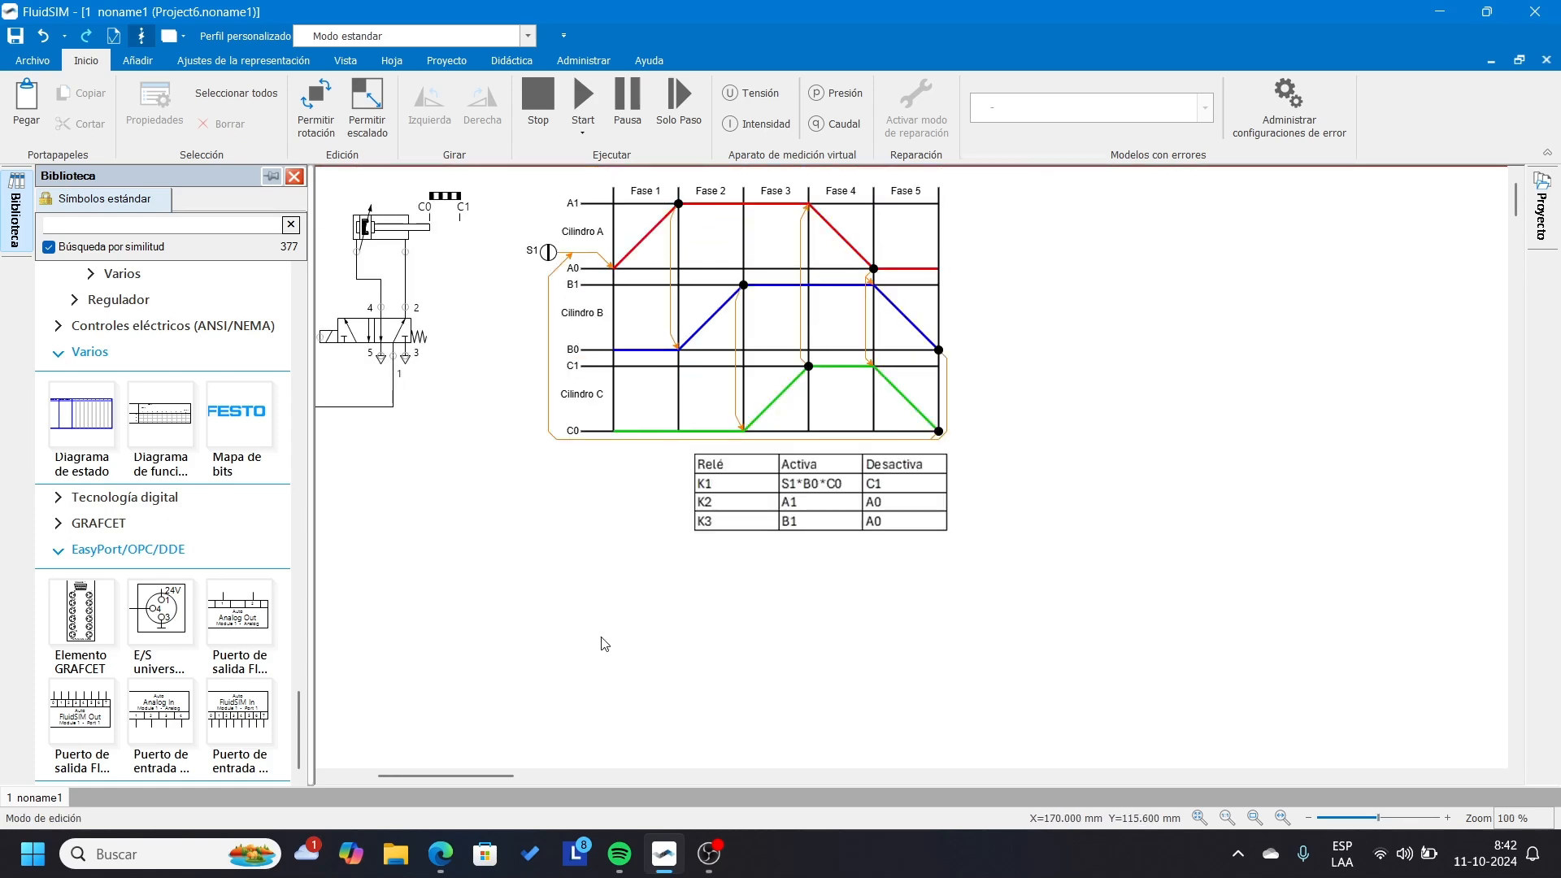
drag(509, 777, 459, 783)
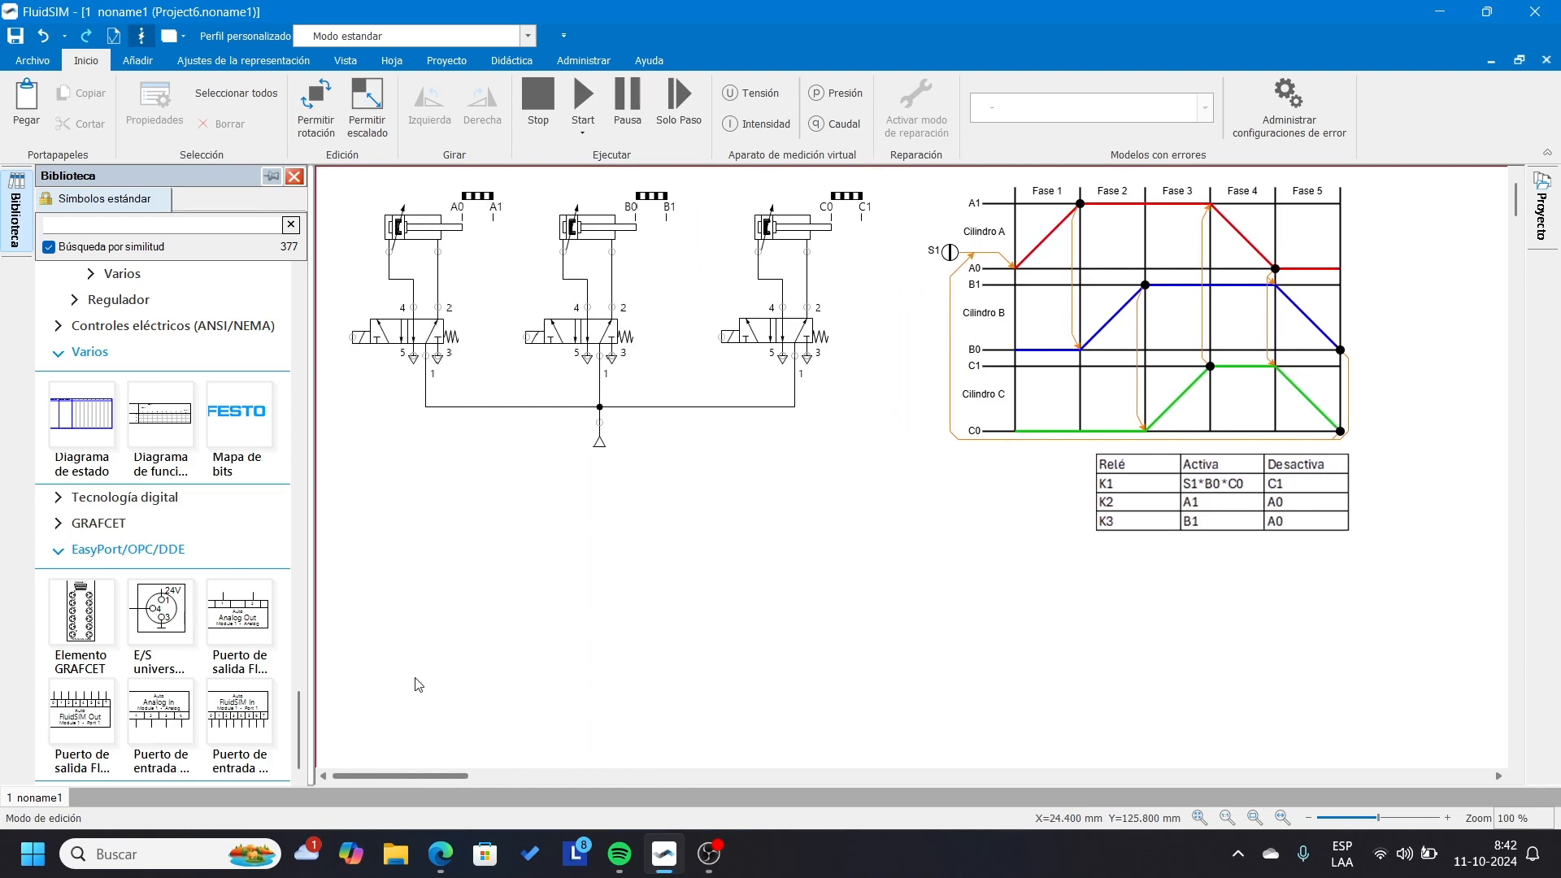
scroll(73, 423, up, 1)
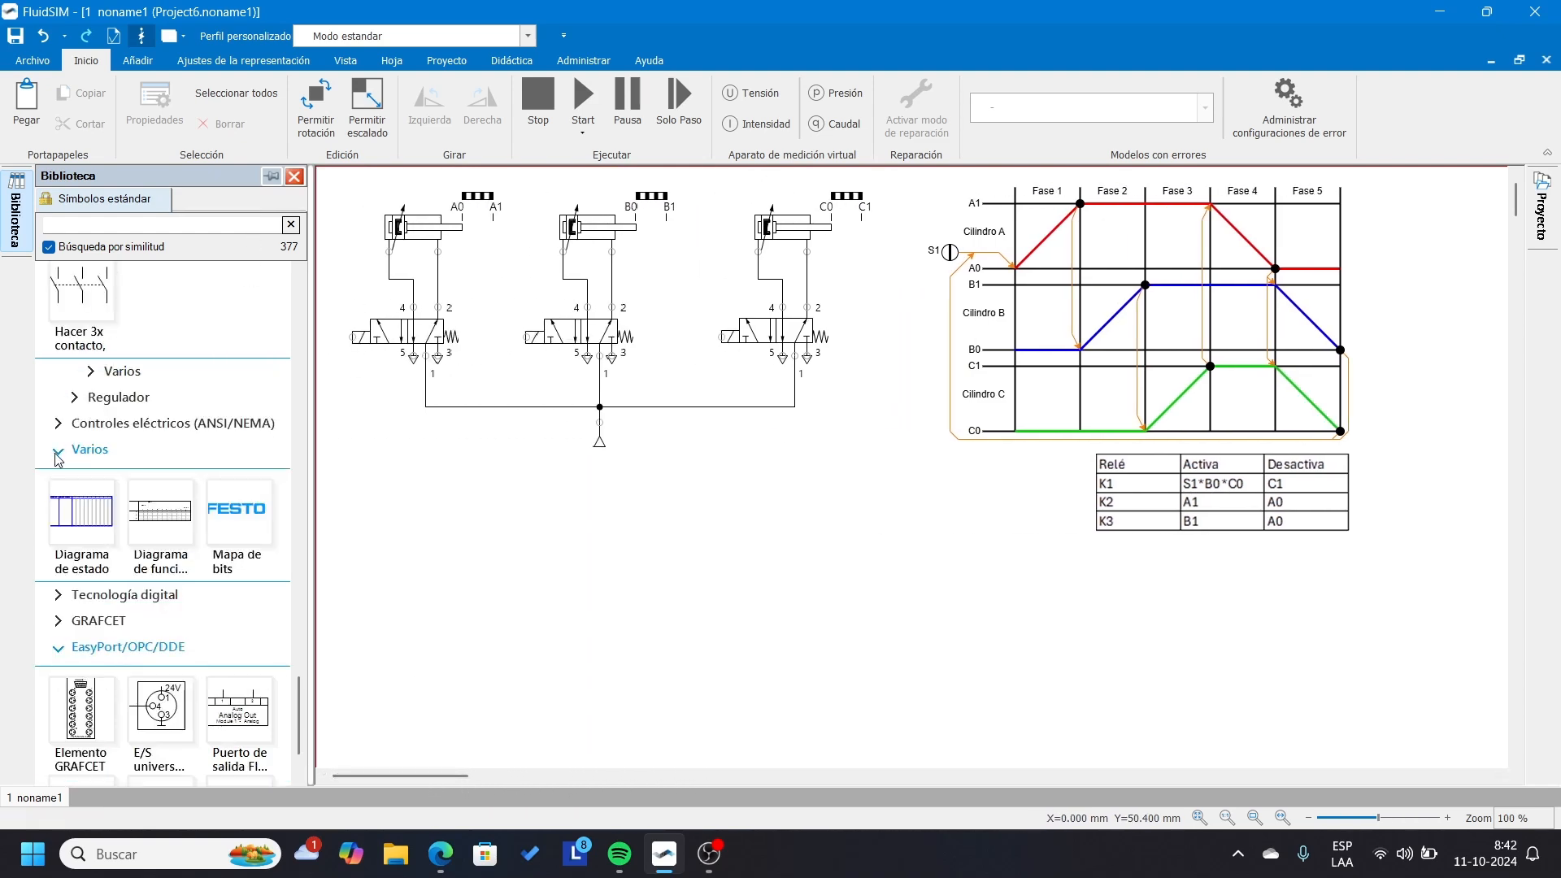
scroll(57, 459, up, 4)
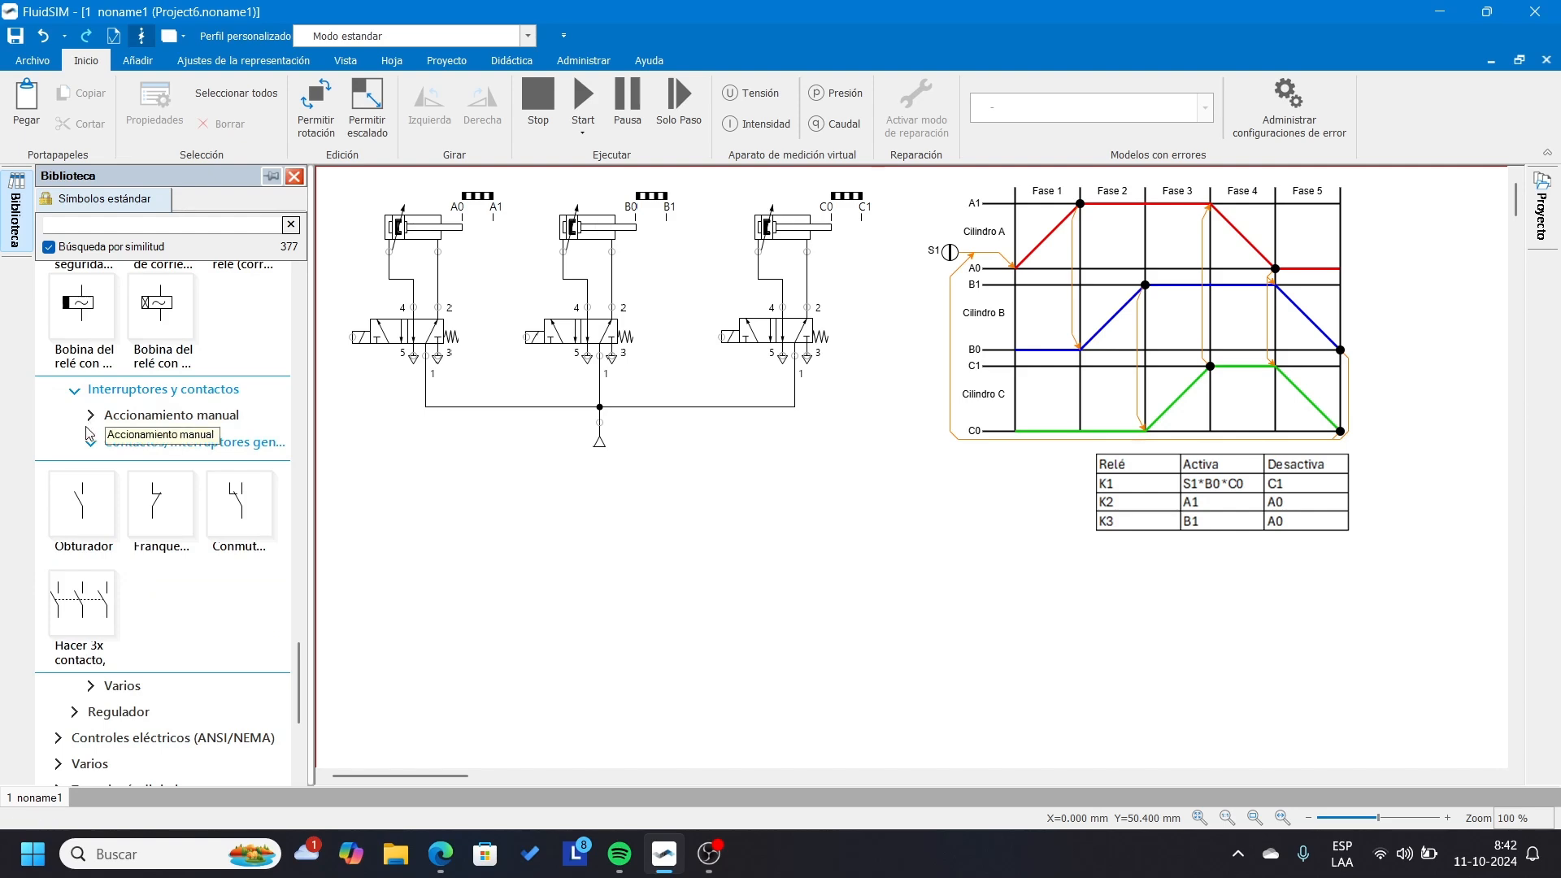
scroll(95, 410, up, 8)
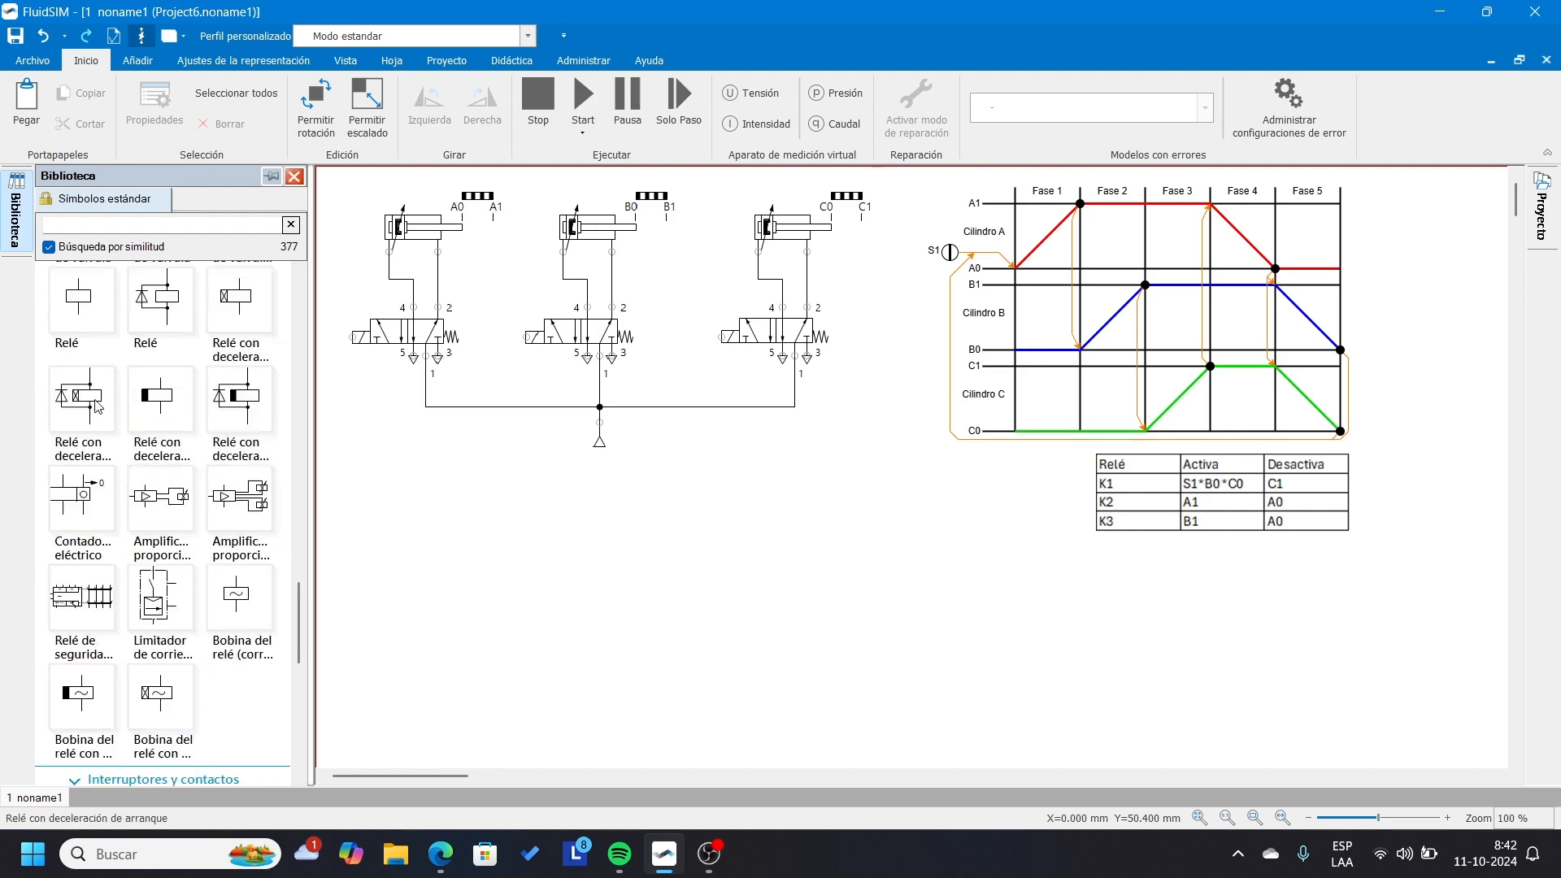
drag(79, 503, 427, 659)
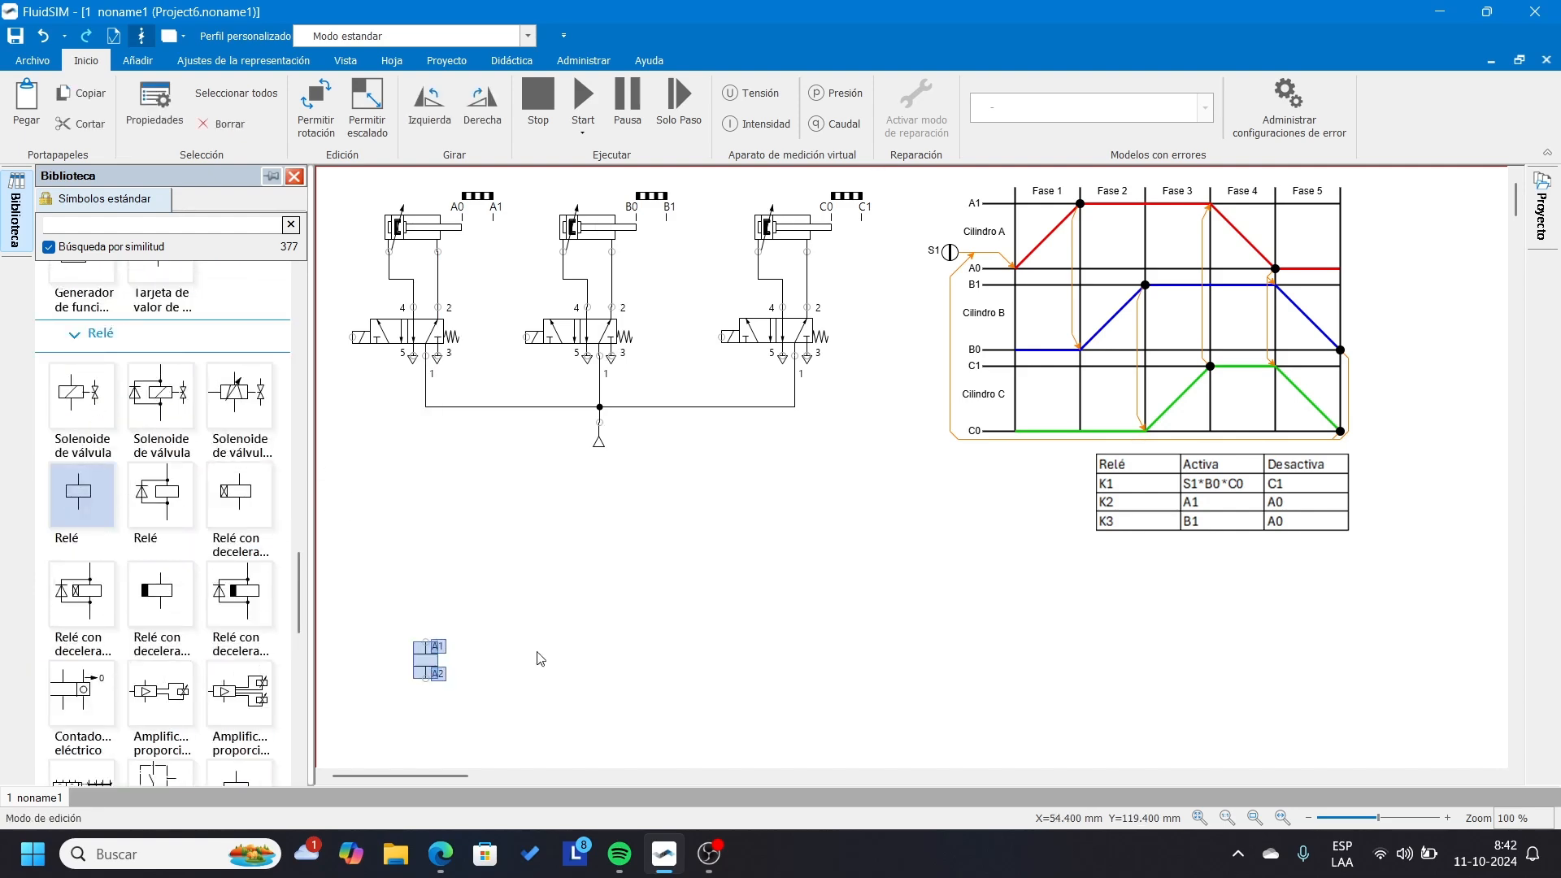
Add one normally open contact (Obturador) and one normally closed contact near the relay coil.
click(90, 342)
drag(82, 474, 491, 574)
drag(160, 478, 547, 631)
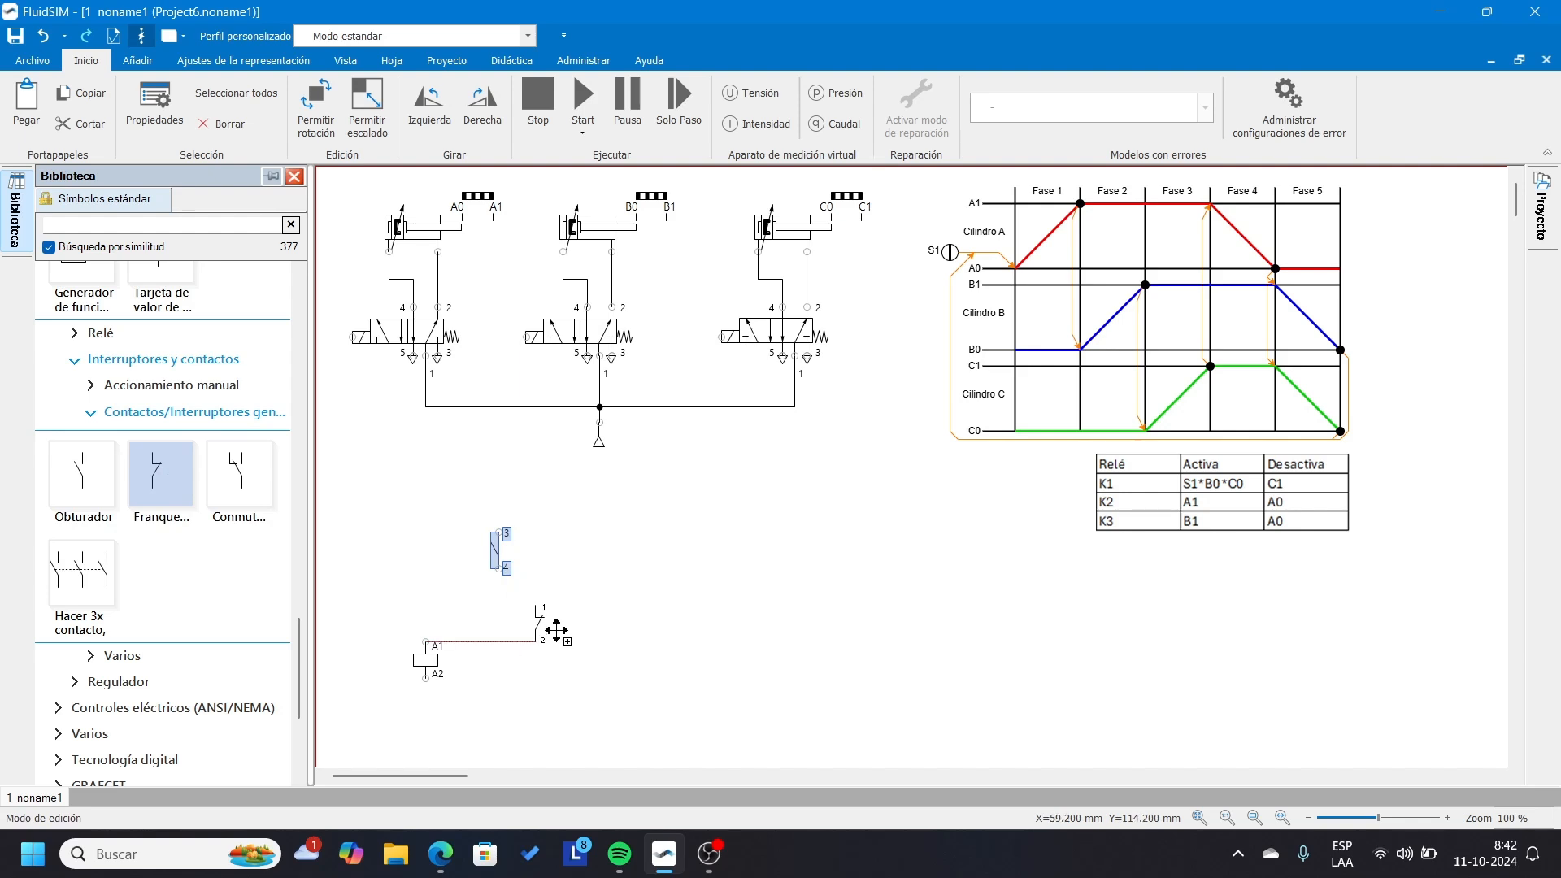
click(533, 736)
Place a 24 V supply above the relay coil and a 0 V supply below it.
scroll(465, 724, up, 1)
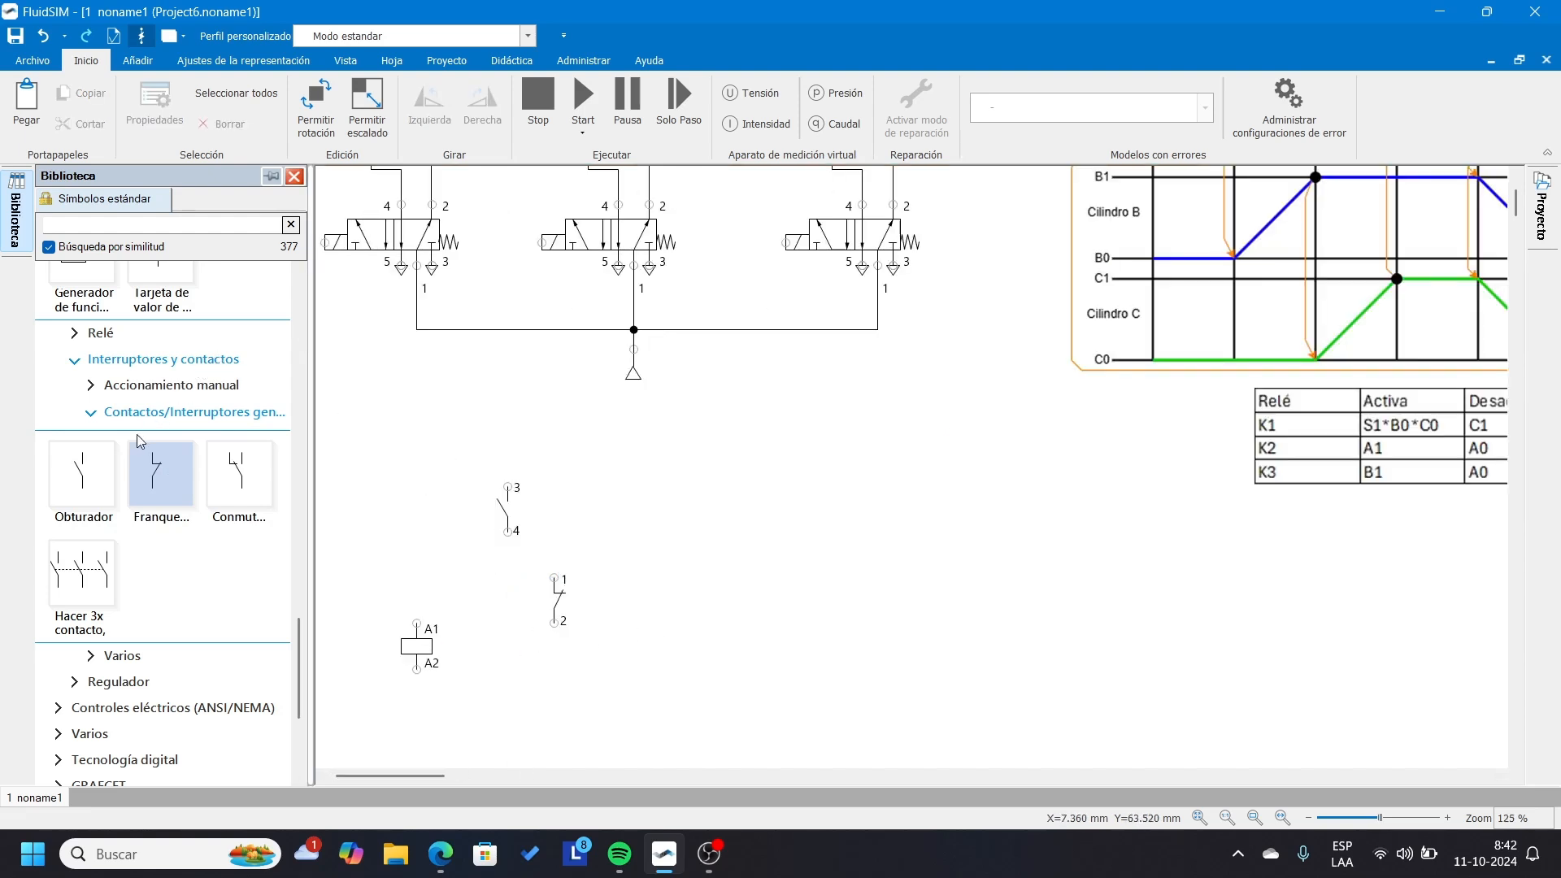
scroll(136, 435, up, 2)
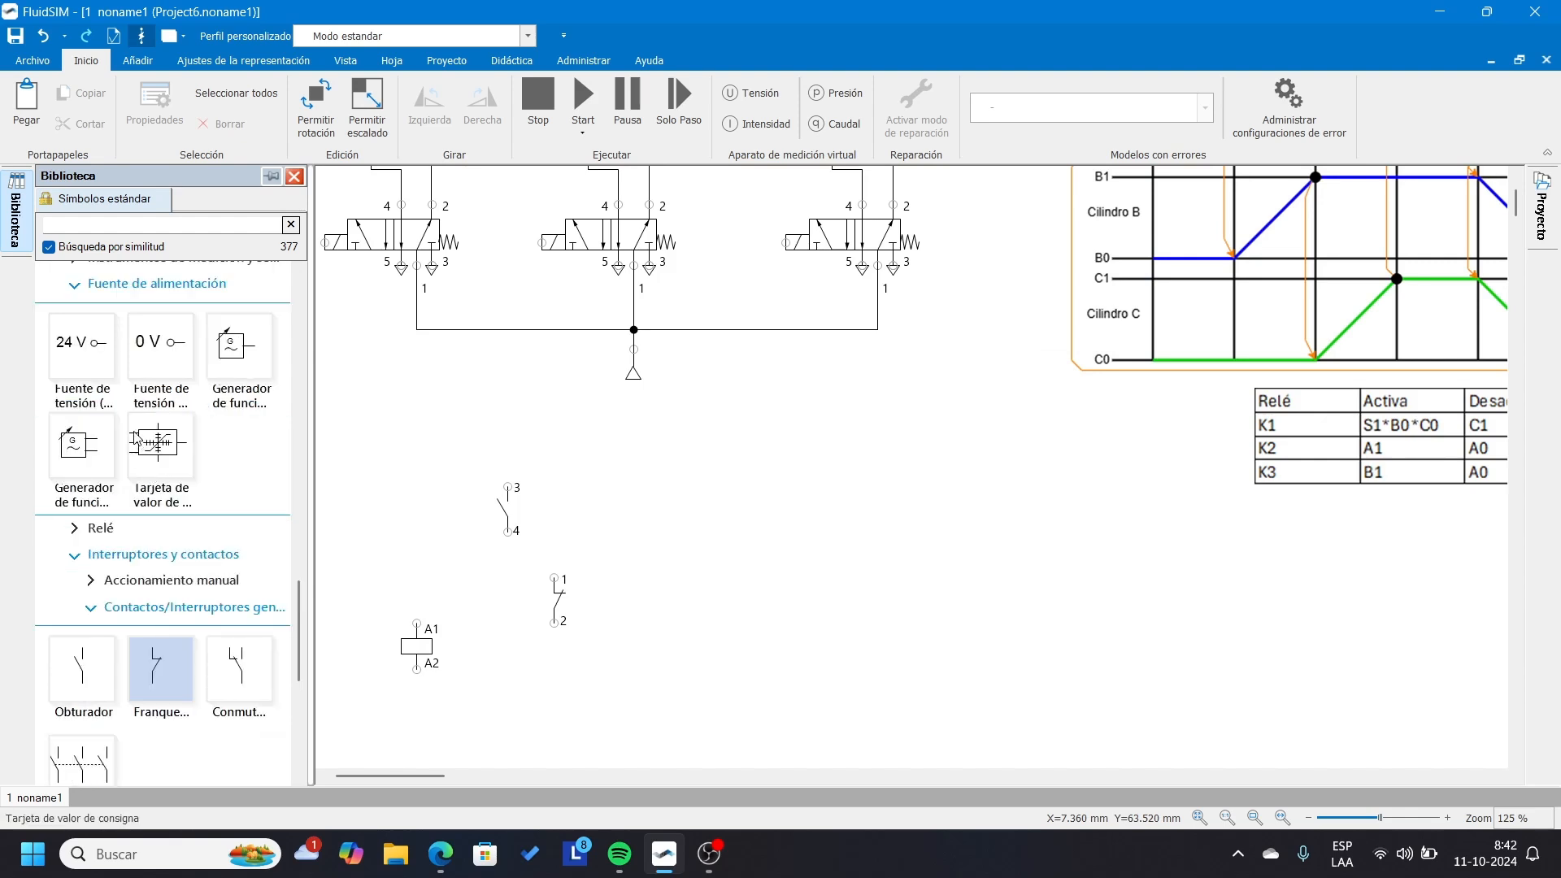
drag(81, 345, 389, 417)
drag(179, 351, 375, 768)
click(593, 660)
Align the open contact, closed contact and relay coil in one vertical rung wired between 24 V and 0 V.
drag(416, 647, 421, 682)
mouse_move(504, 514)
mouse_down()
mouse_move(412, 452)
mouse_move(431, 410)
mouse_up()
click(557, 469)
mouse_move(432, 715)
mouse_down()
mouse_move(432, 732)
mouse_move(386, 745)
mouse_up()
drag(556, 602, 436, 630)
click(526, 631)
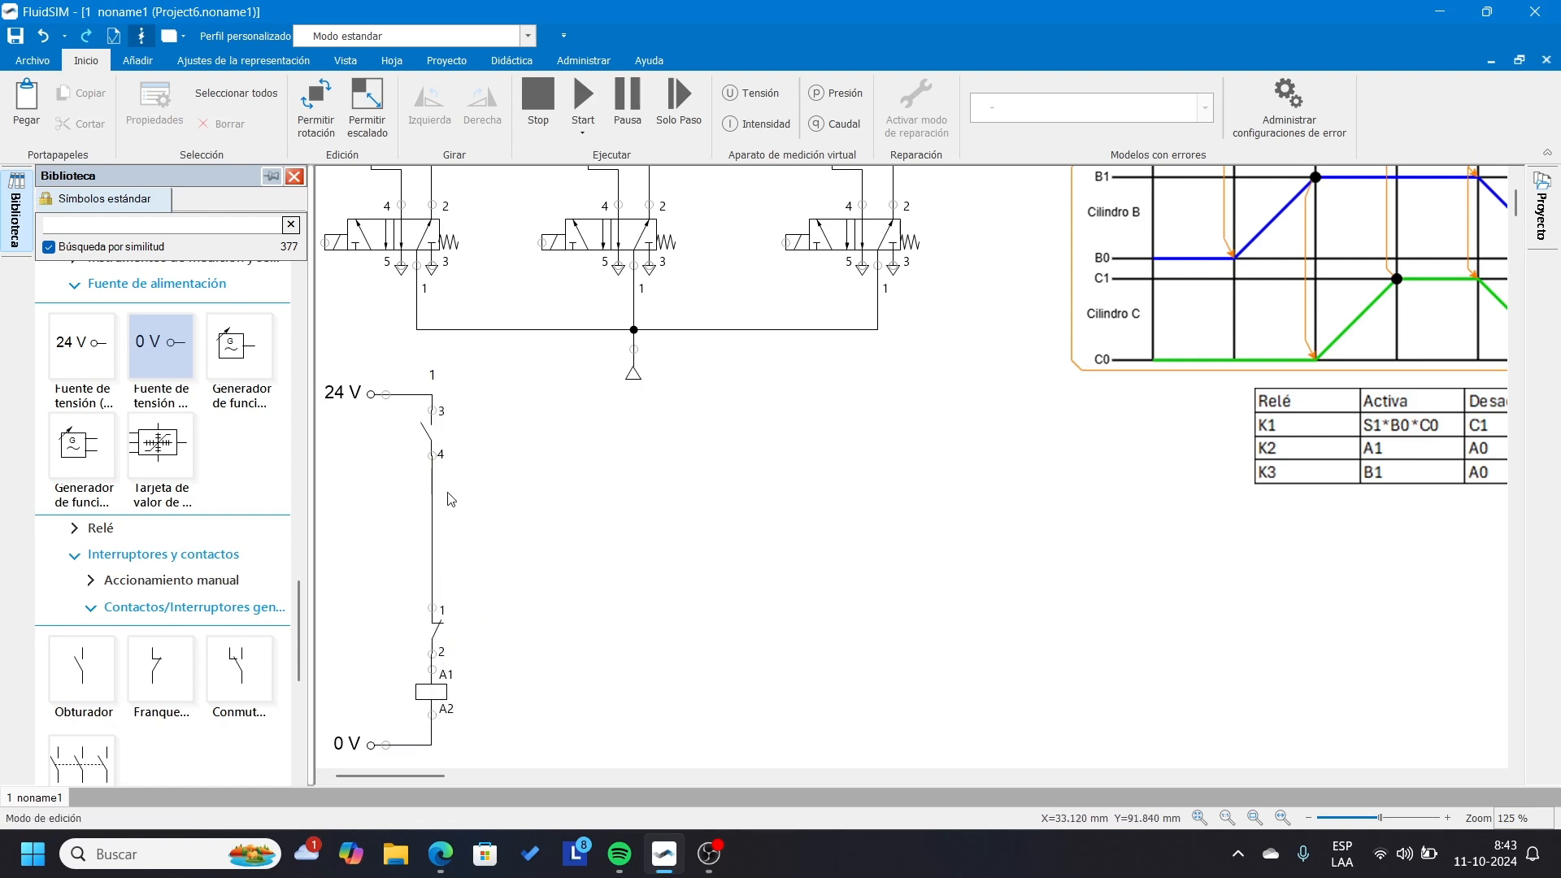
Label the relay coil K1.
double_click(437, 690)
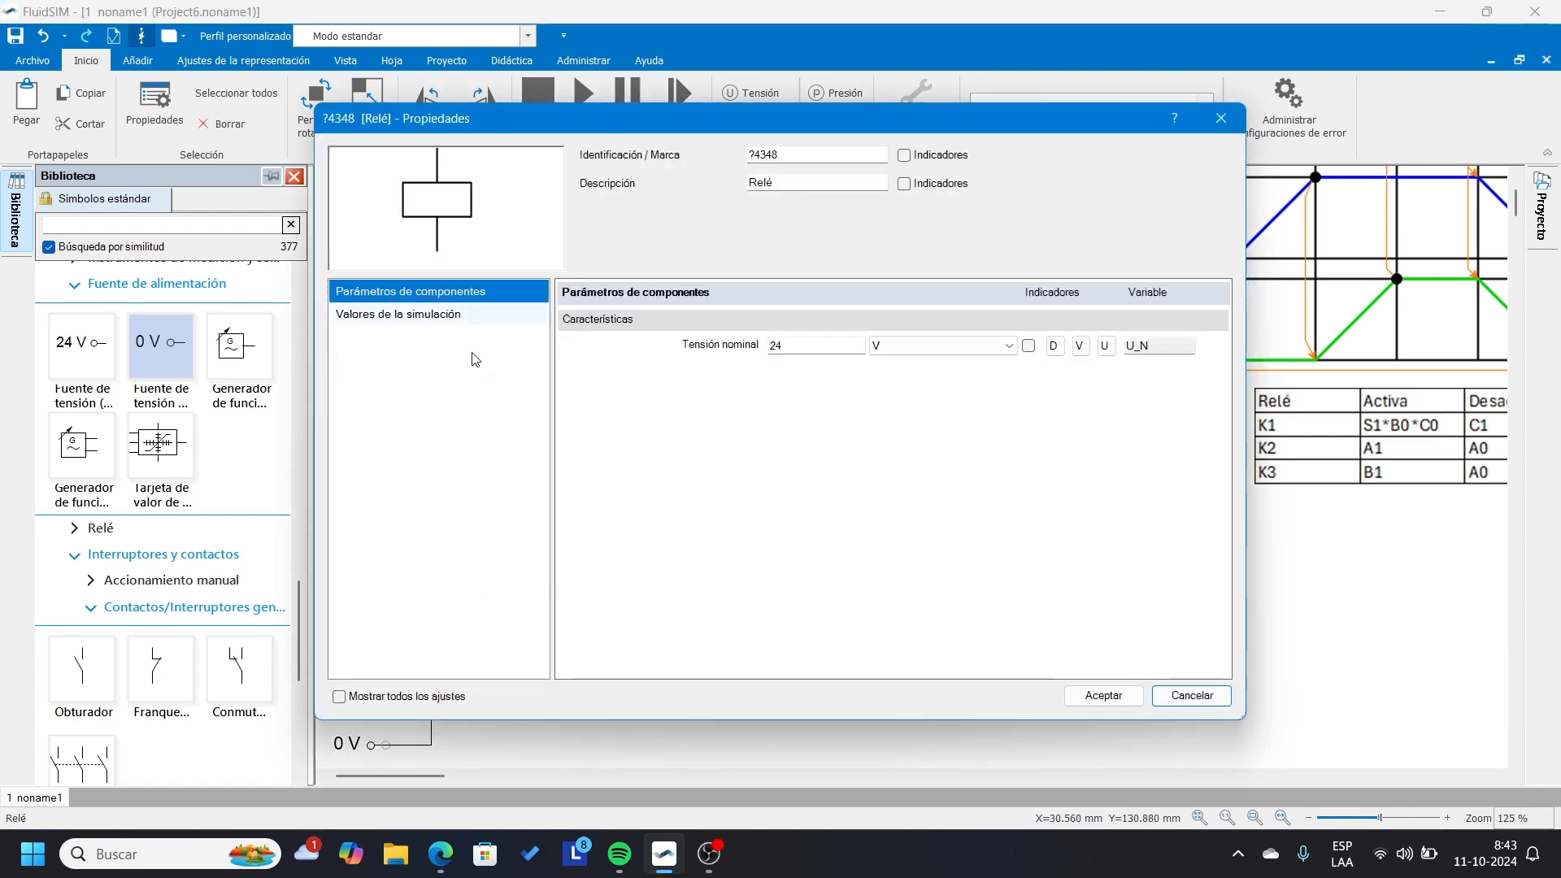
drag(852, 162, 608, 155)
text(K1)
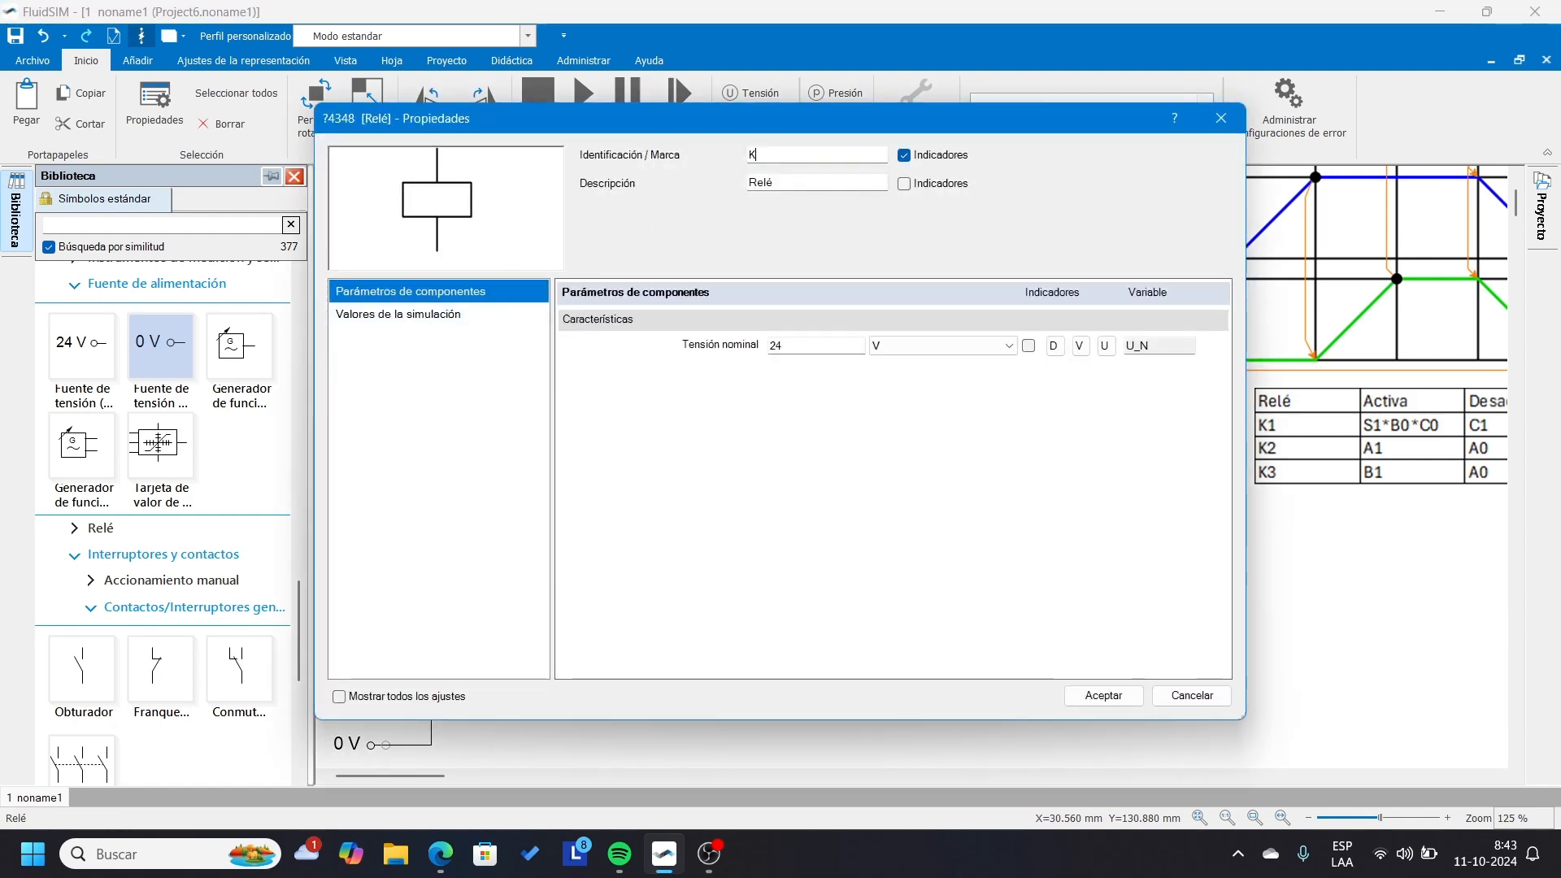
click(1103, 696)
click(485, 637)
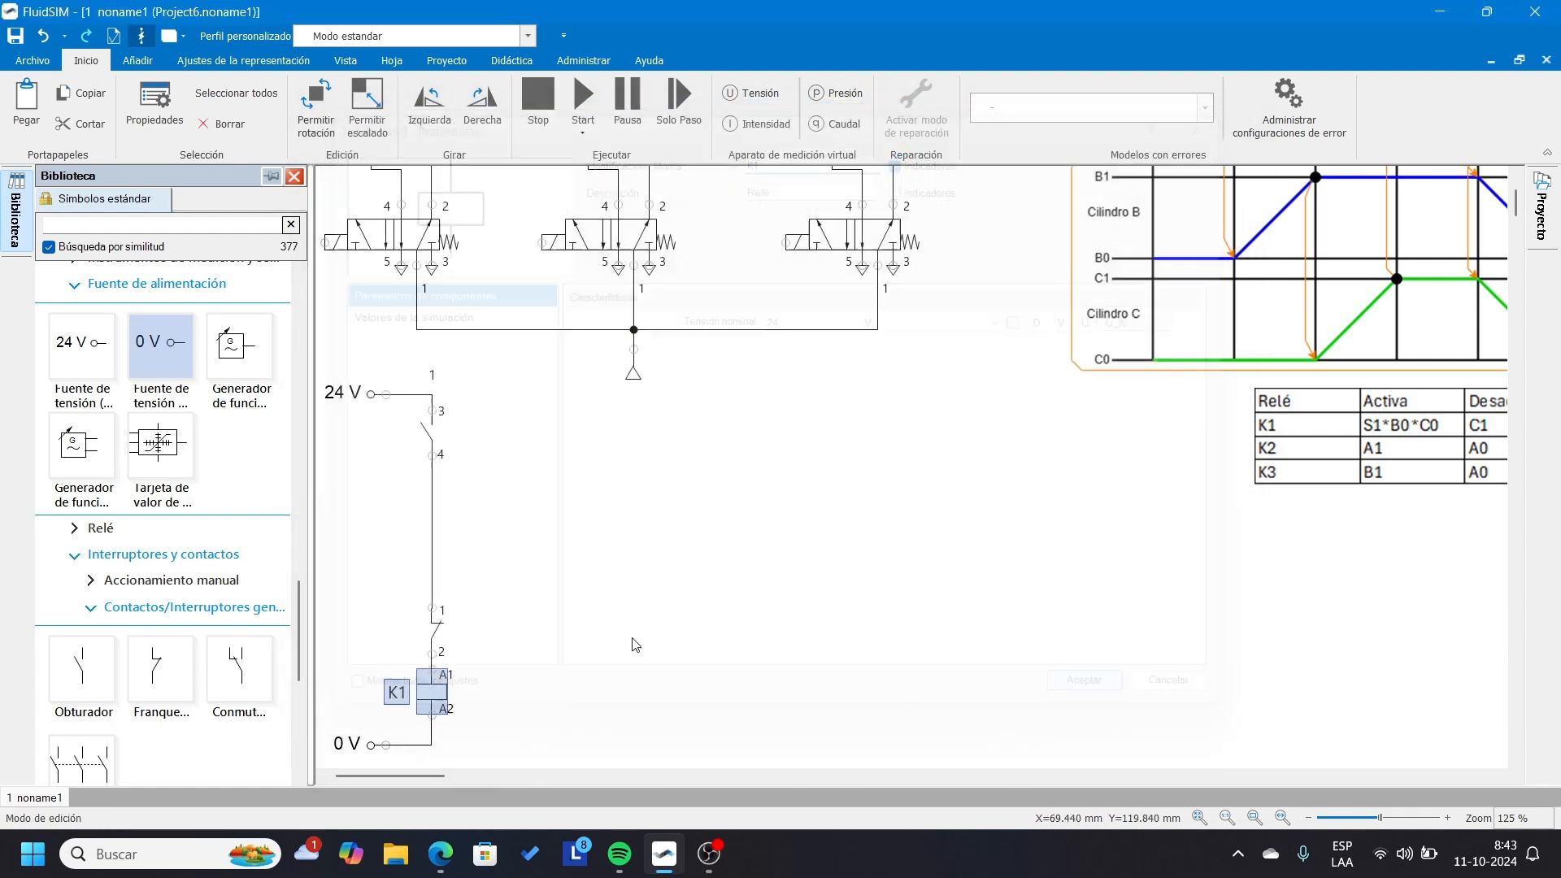
Place a copy of the rung's normally open contact beside the original, level with it.
click(437, 694)
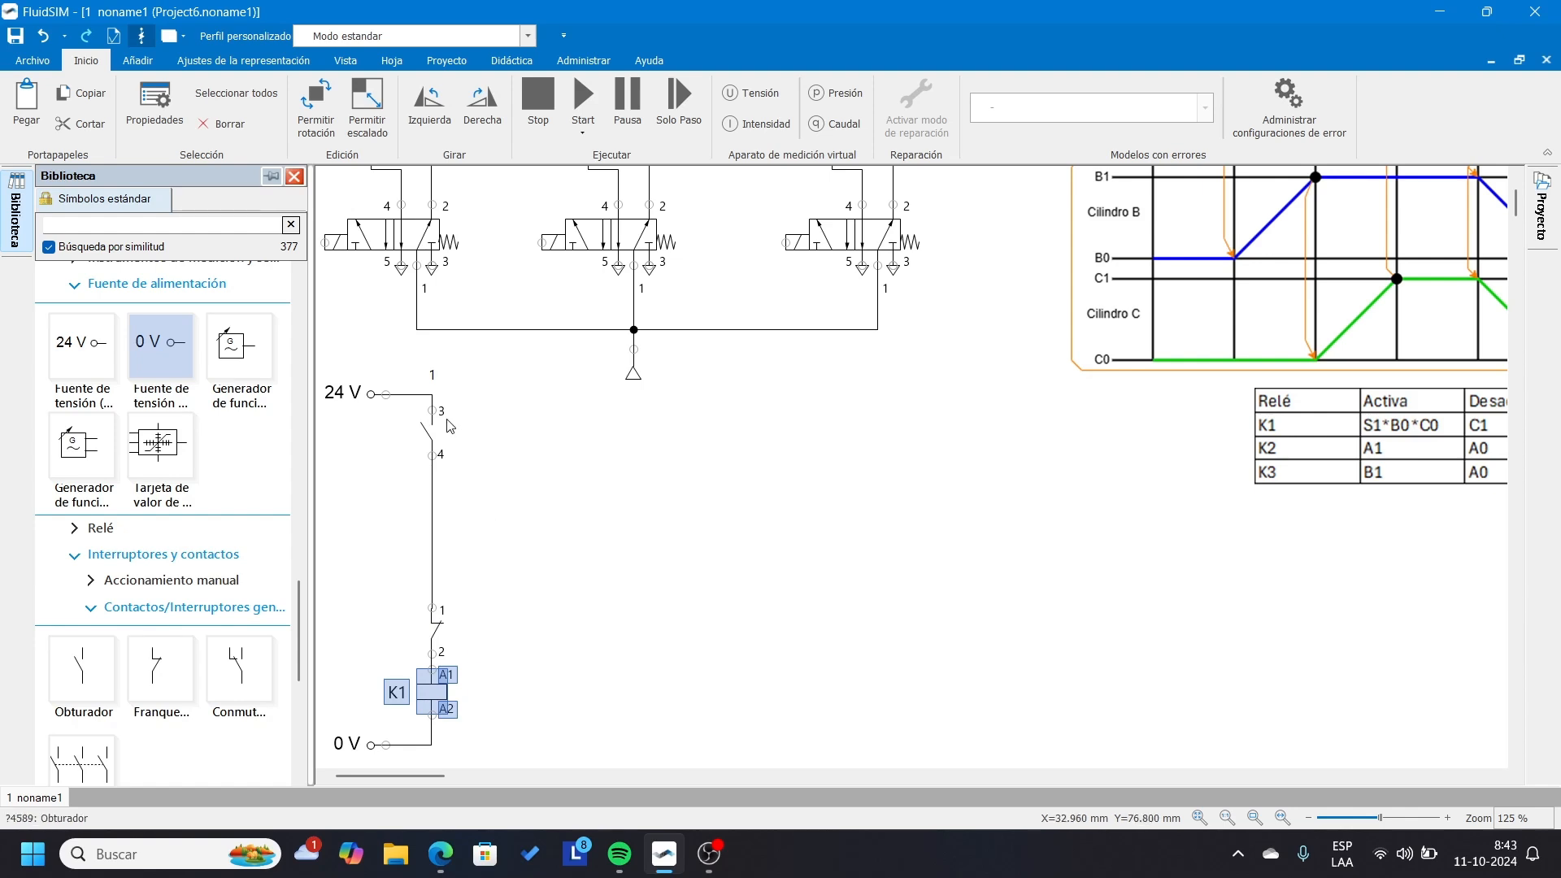
click(426, 437)
drag(437, 432, 494, 407)
click(584, 444)
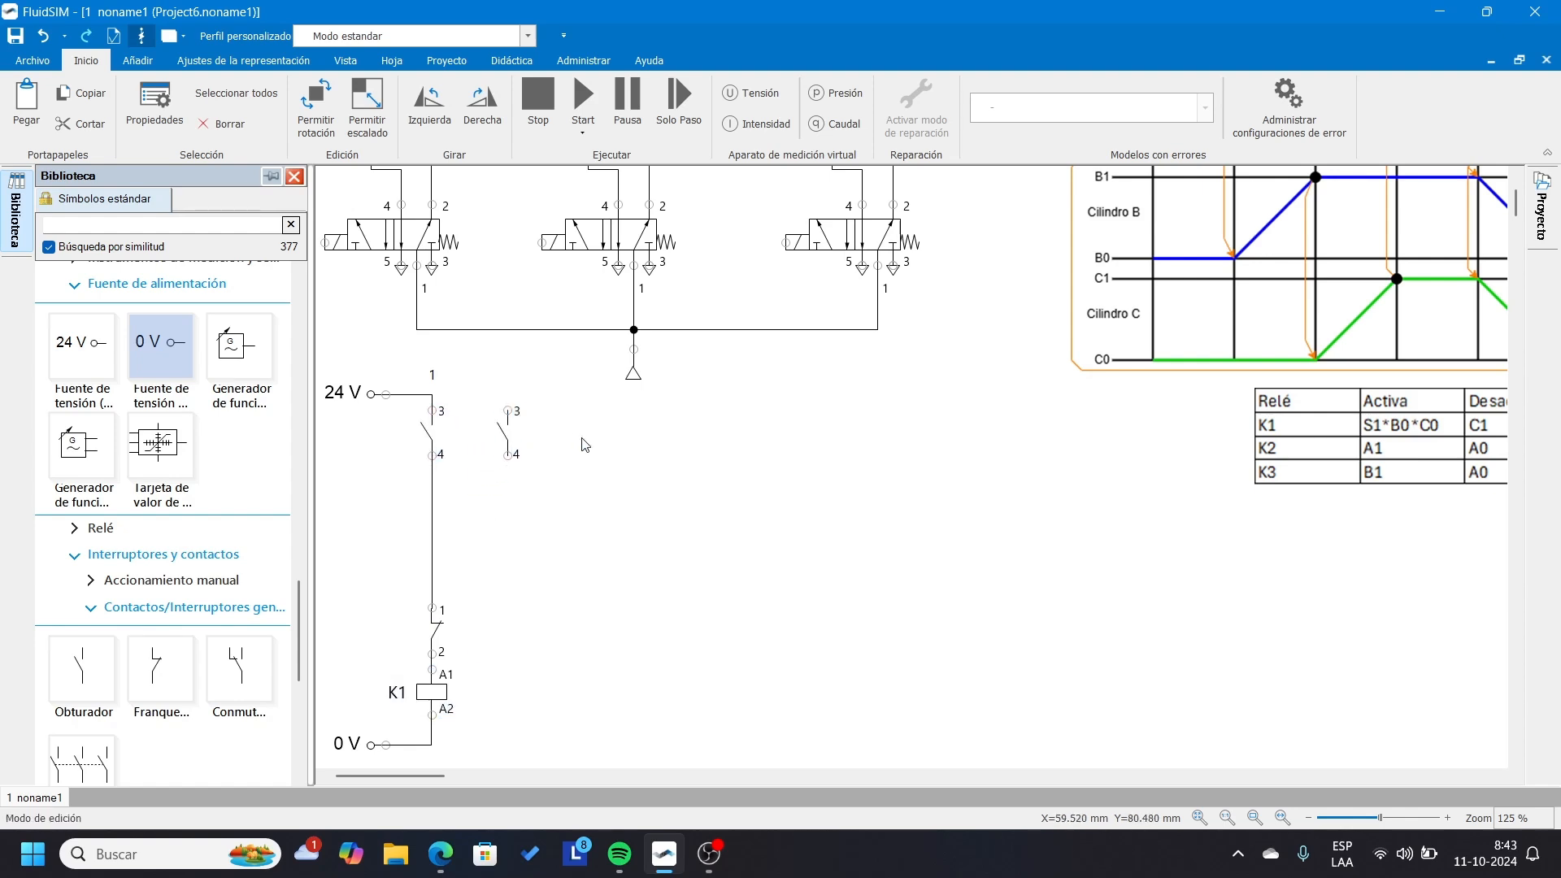
Link the copied open contact to relay K1 and wire it in parallel with the rung's original open contact as a latch.
double_click(506, 438)
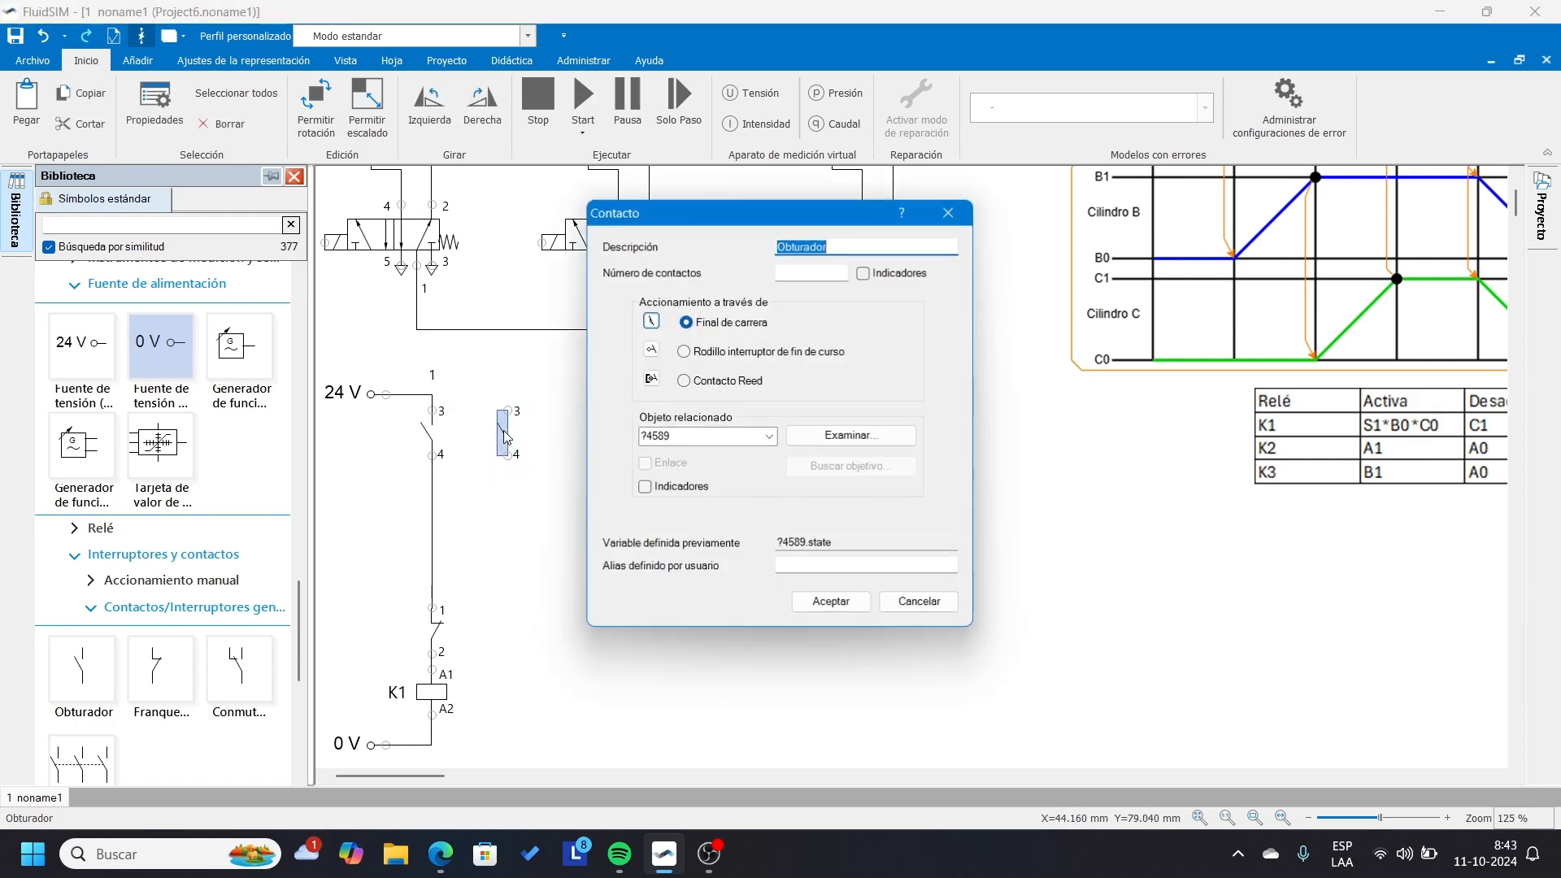
click(769, 438)
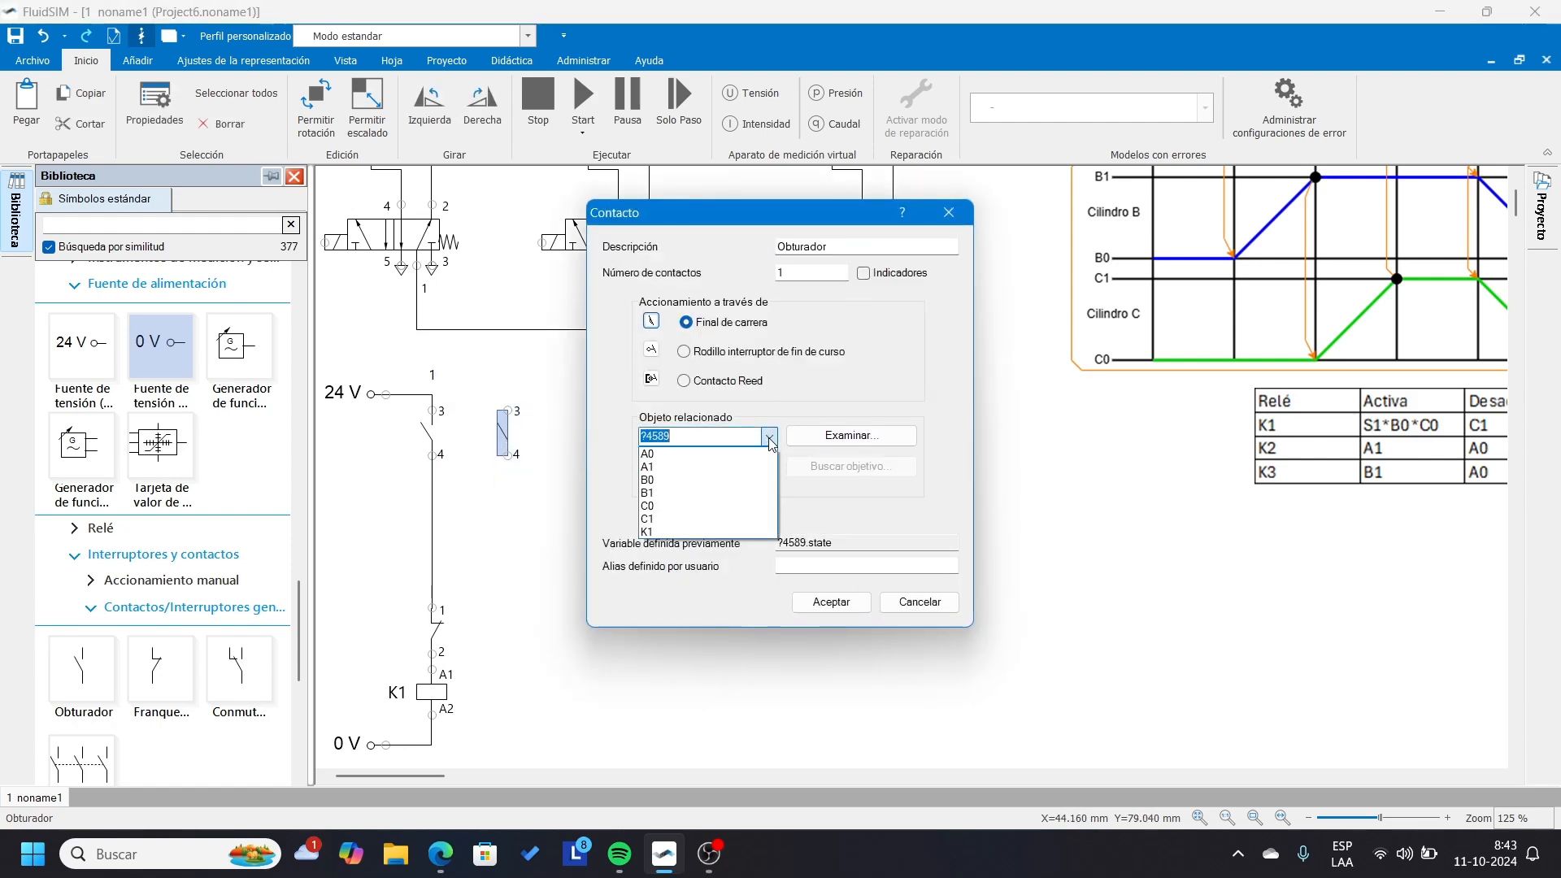
click(648, 532)
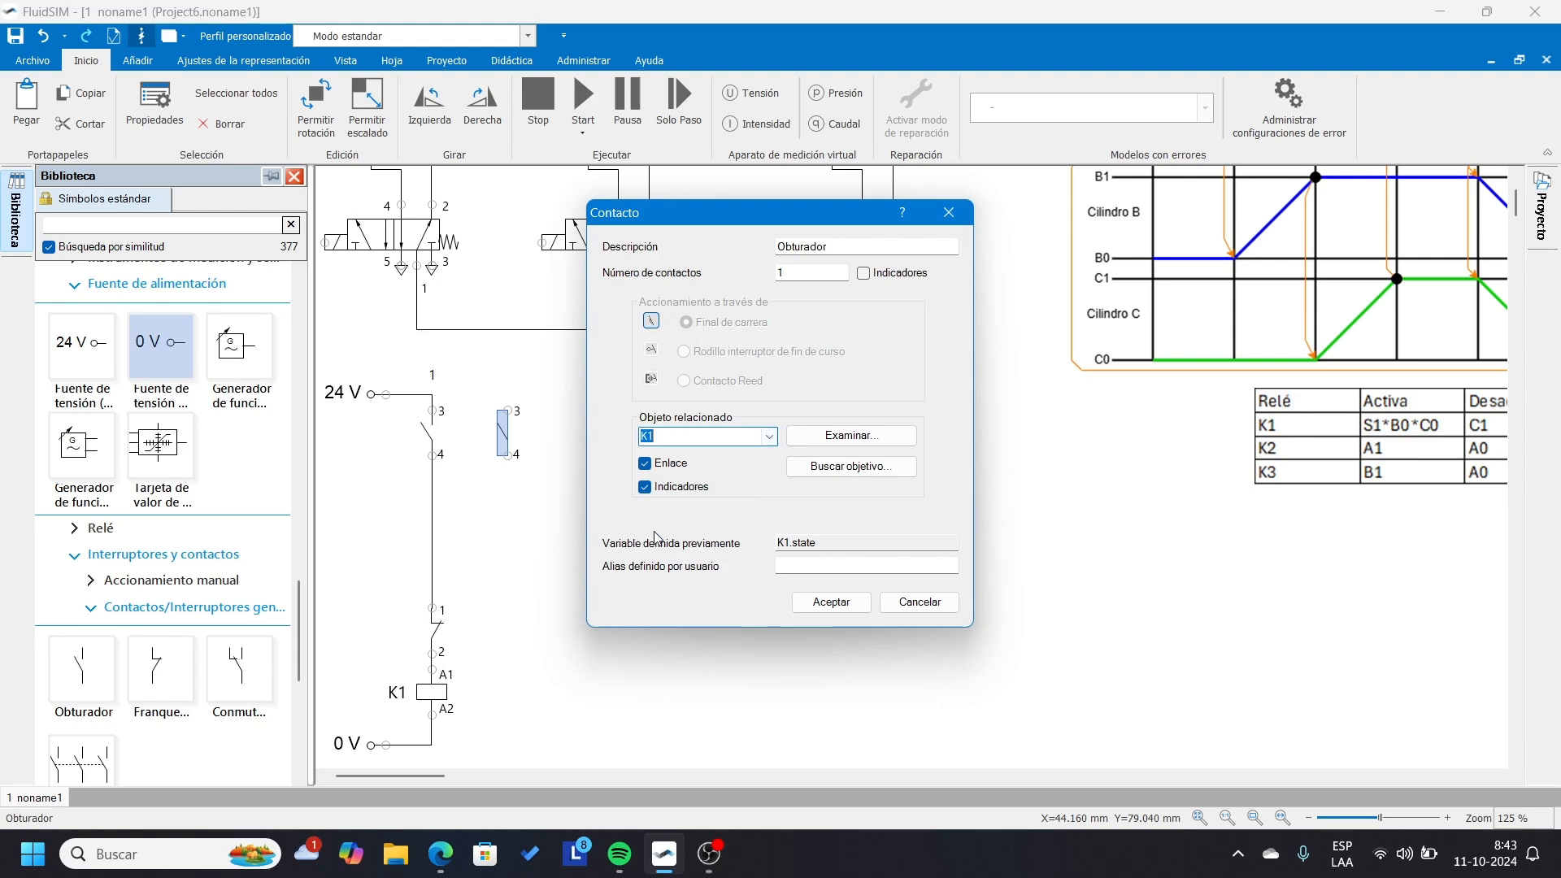
click(830, 602)
mouse_move(507, 454)
mouse_down()
mouse_move(491, 526)
mouse_move(434, 588)
mouse_up()
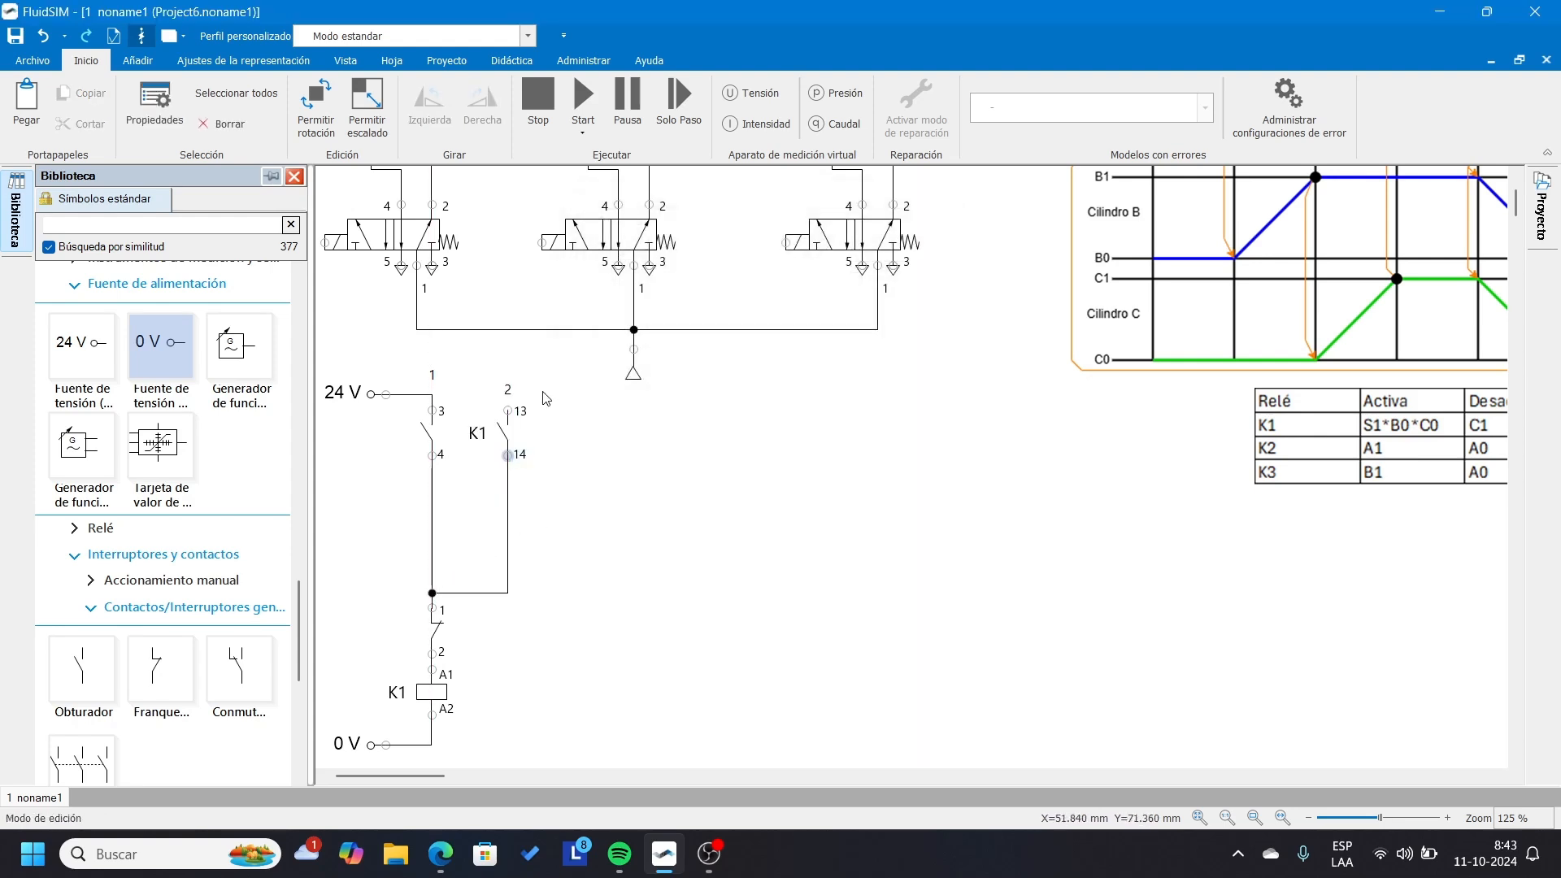
drag(508, 411, 432, 395)
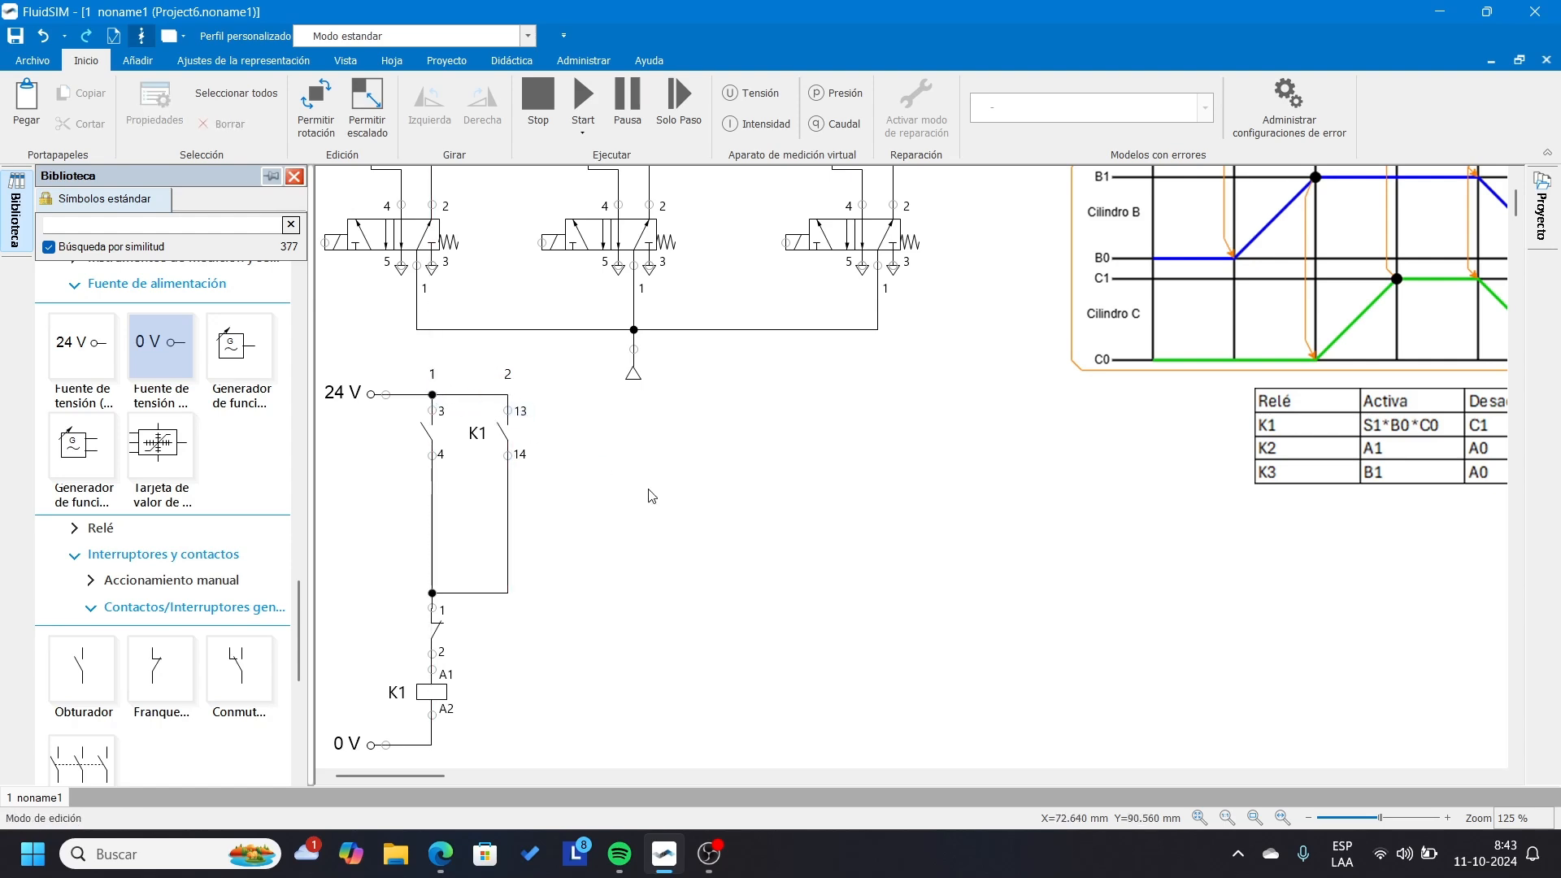
Copy the latched K1 rung and paste it twice beside the original to form the K2 and K3 rungs.
scroll(579, 422, left, 1)
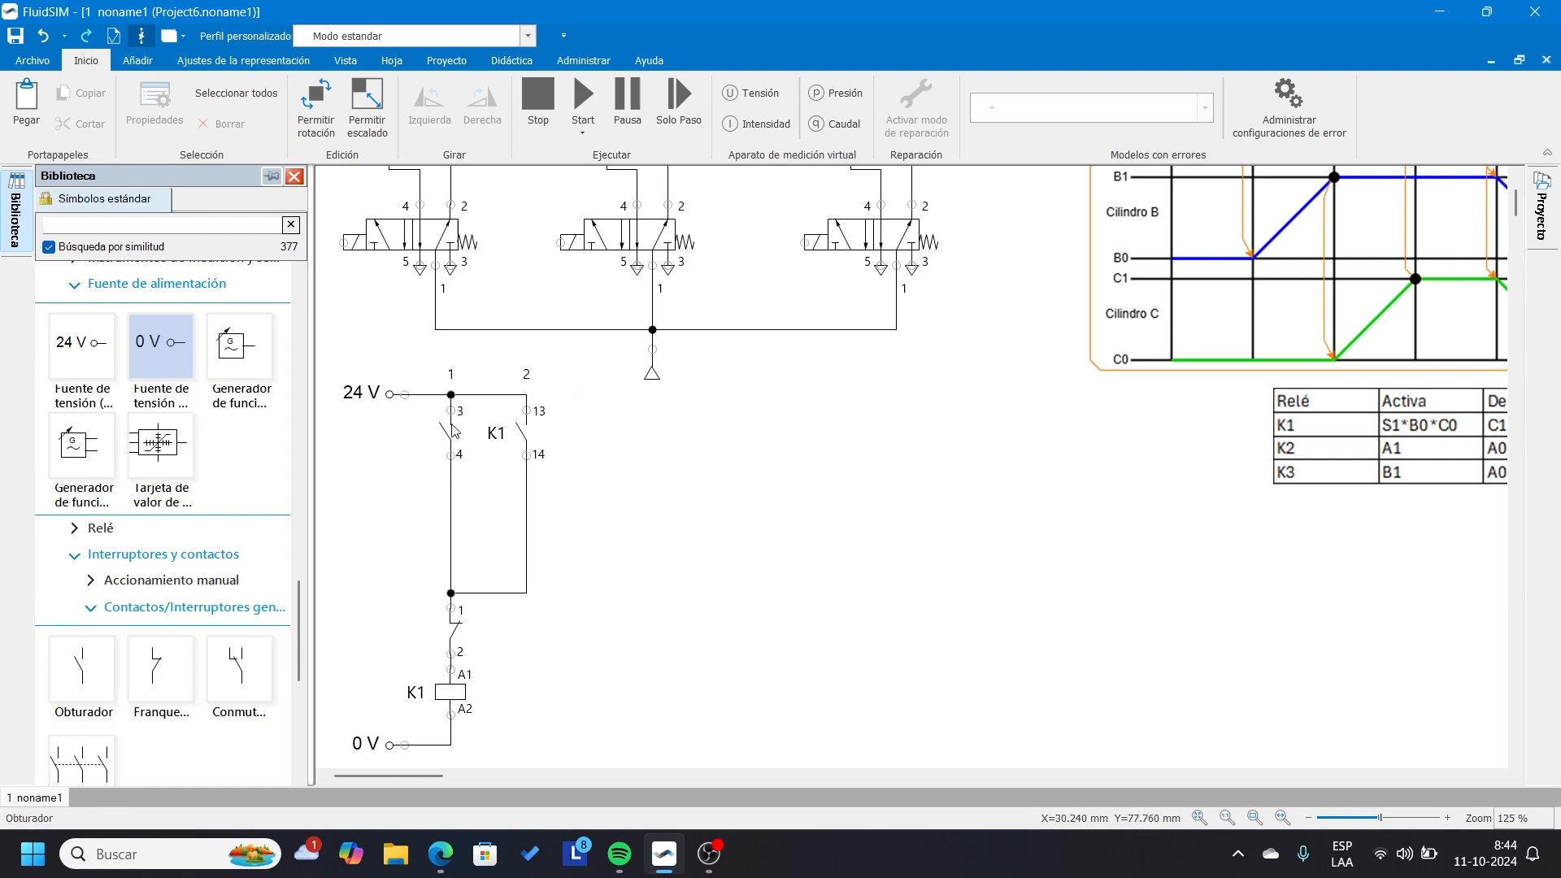
drag(575, 405, 448, 724)
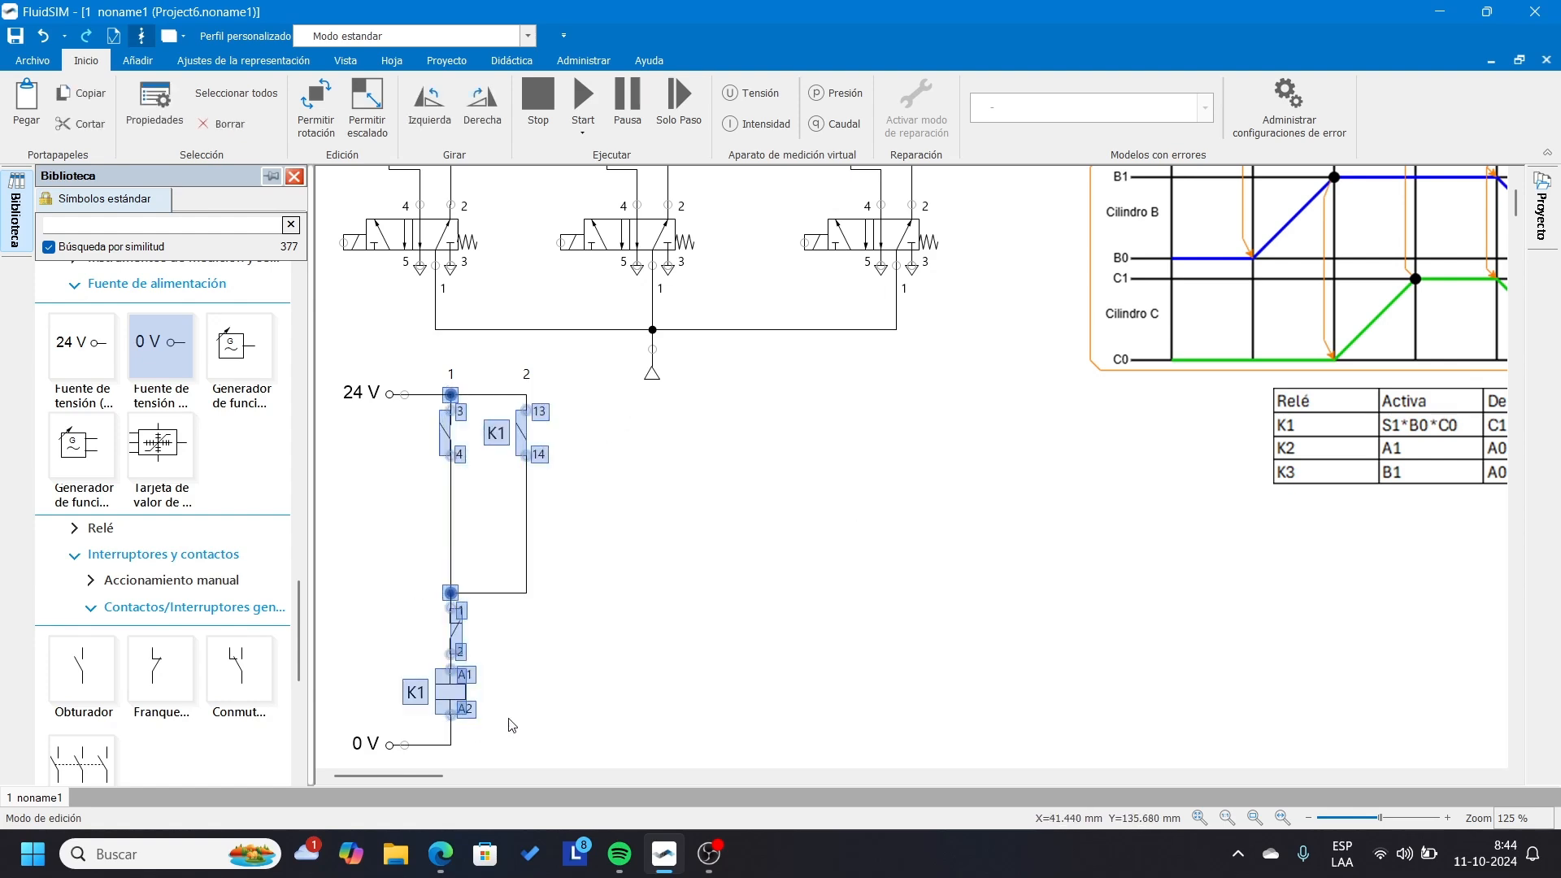
key(ctrl+c)
key(ctrl+v)
click(553, 393)
key(ctrl+v)
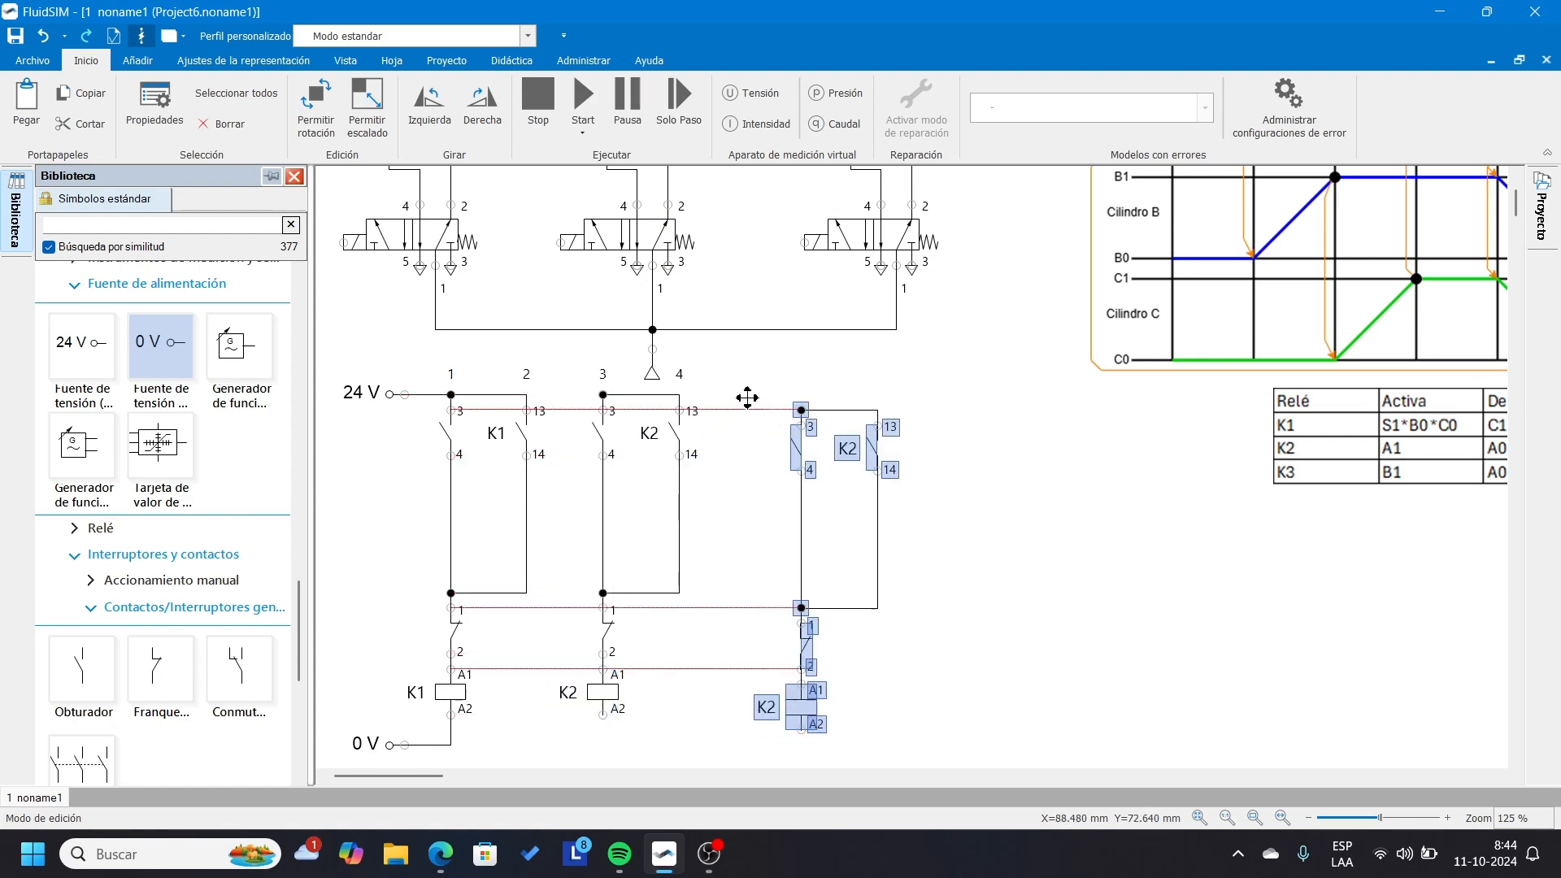
click(746, 394)
click(1003, 614)
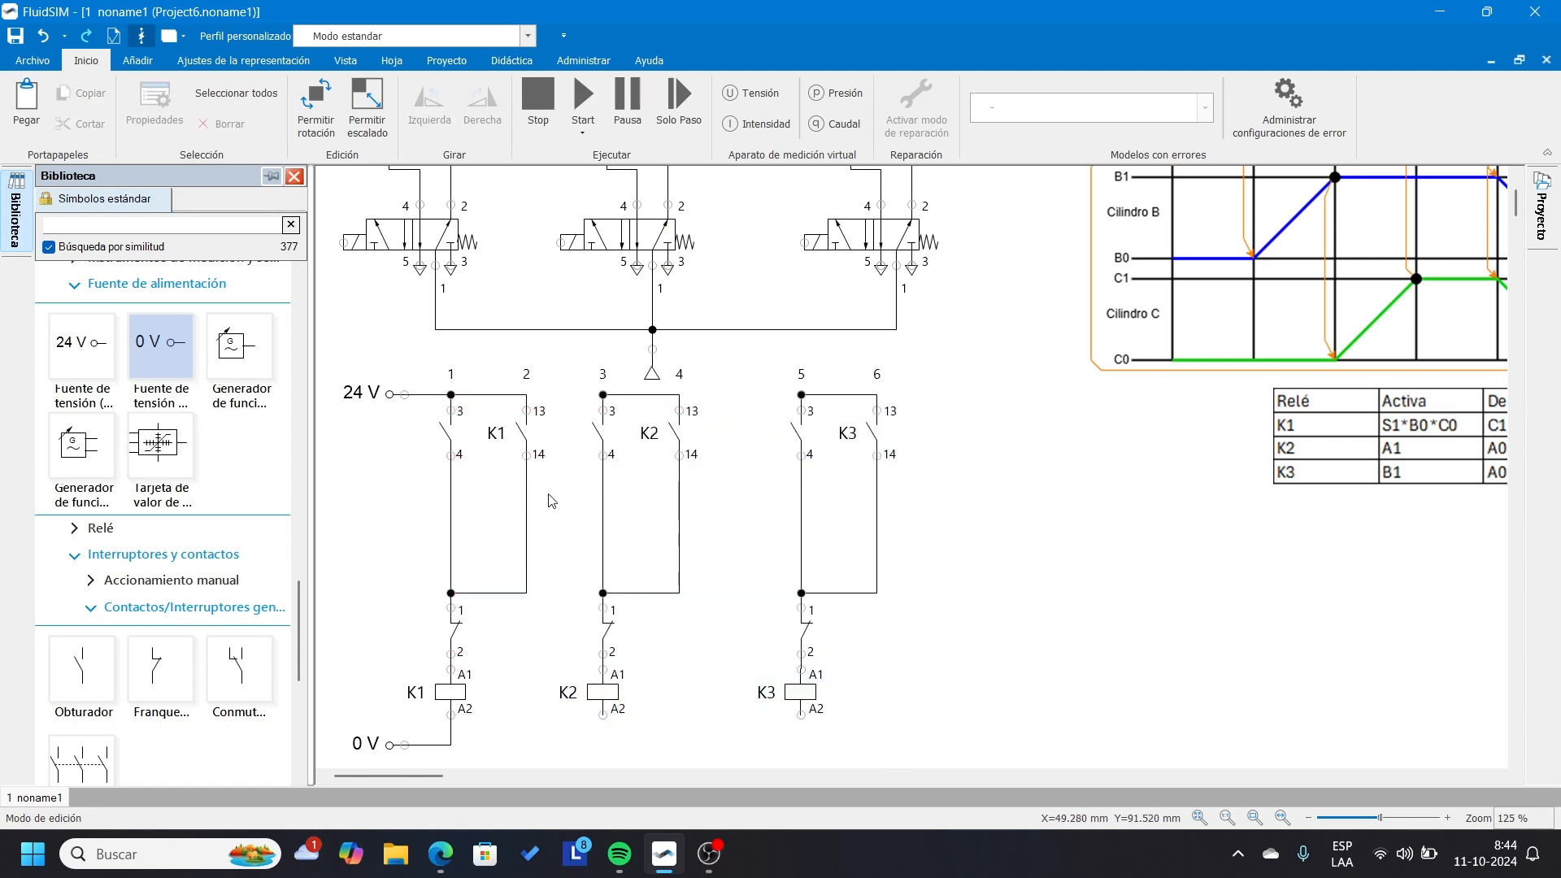
click(600, 696)
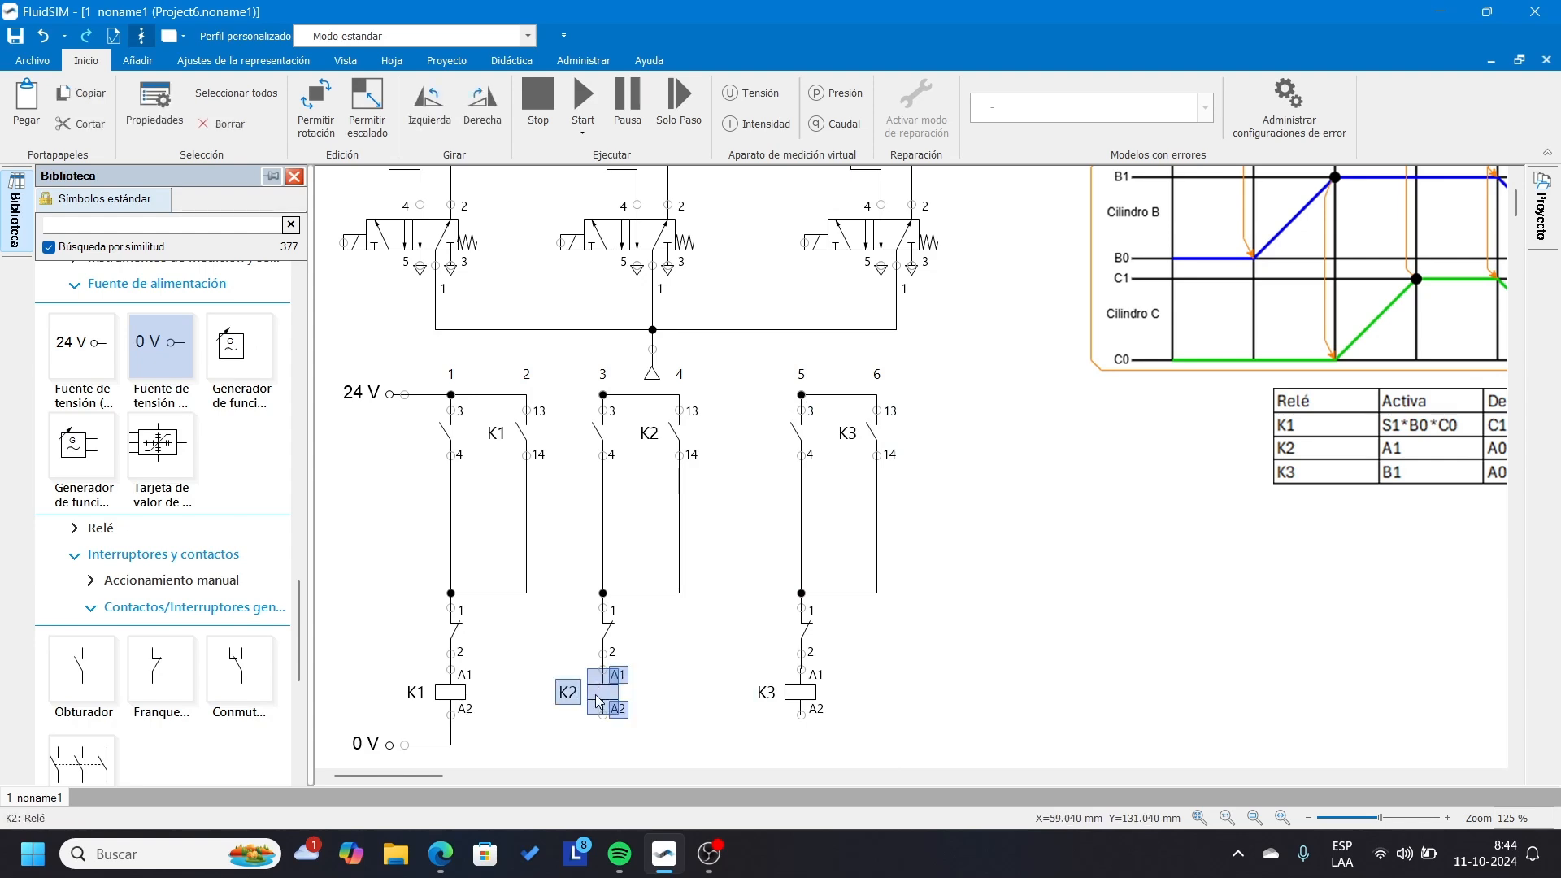
click(802, 696)
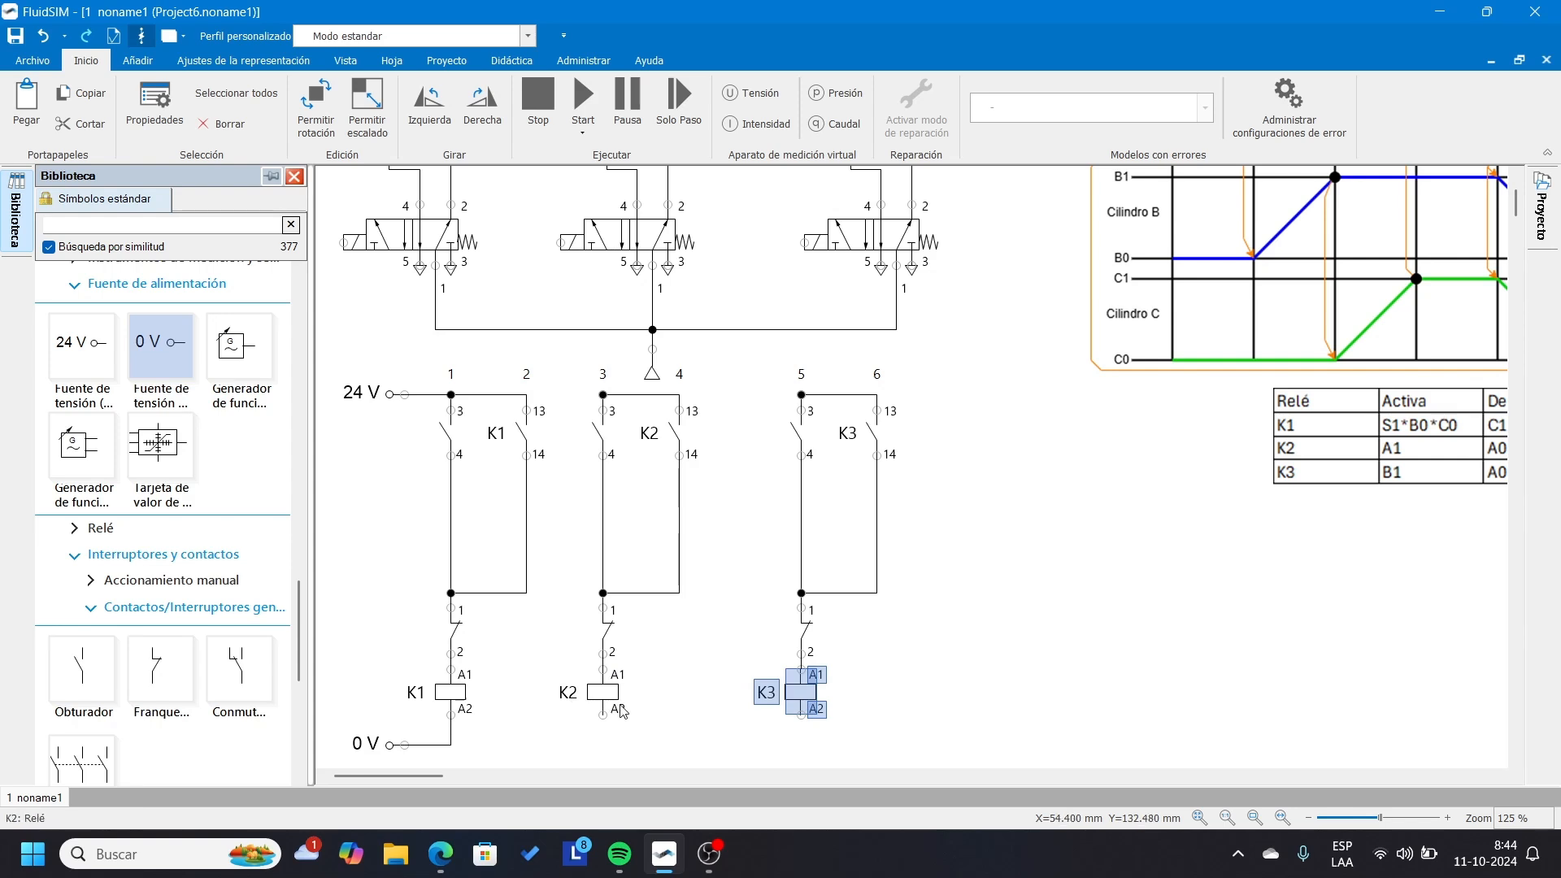
click(509, 645)
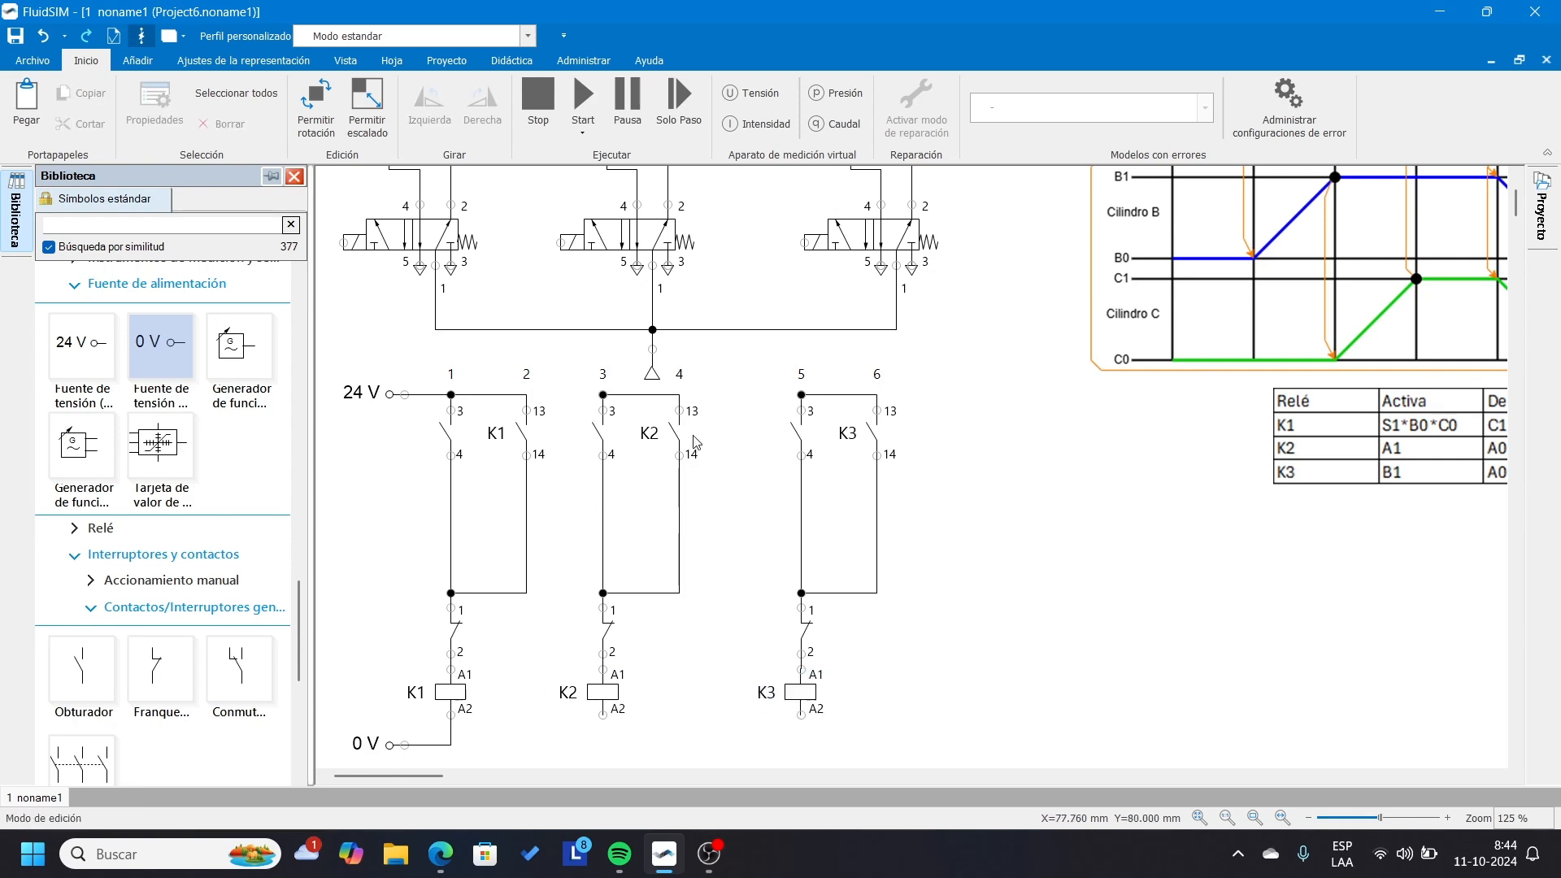
Wire the K2 and K3 rungs to the shared 24 V and 0 V lines.
drag(801, 395, 528, 394)
drag(801, 716, 450, 745)
drag(602, 715, 605, 746)
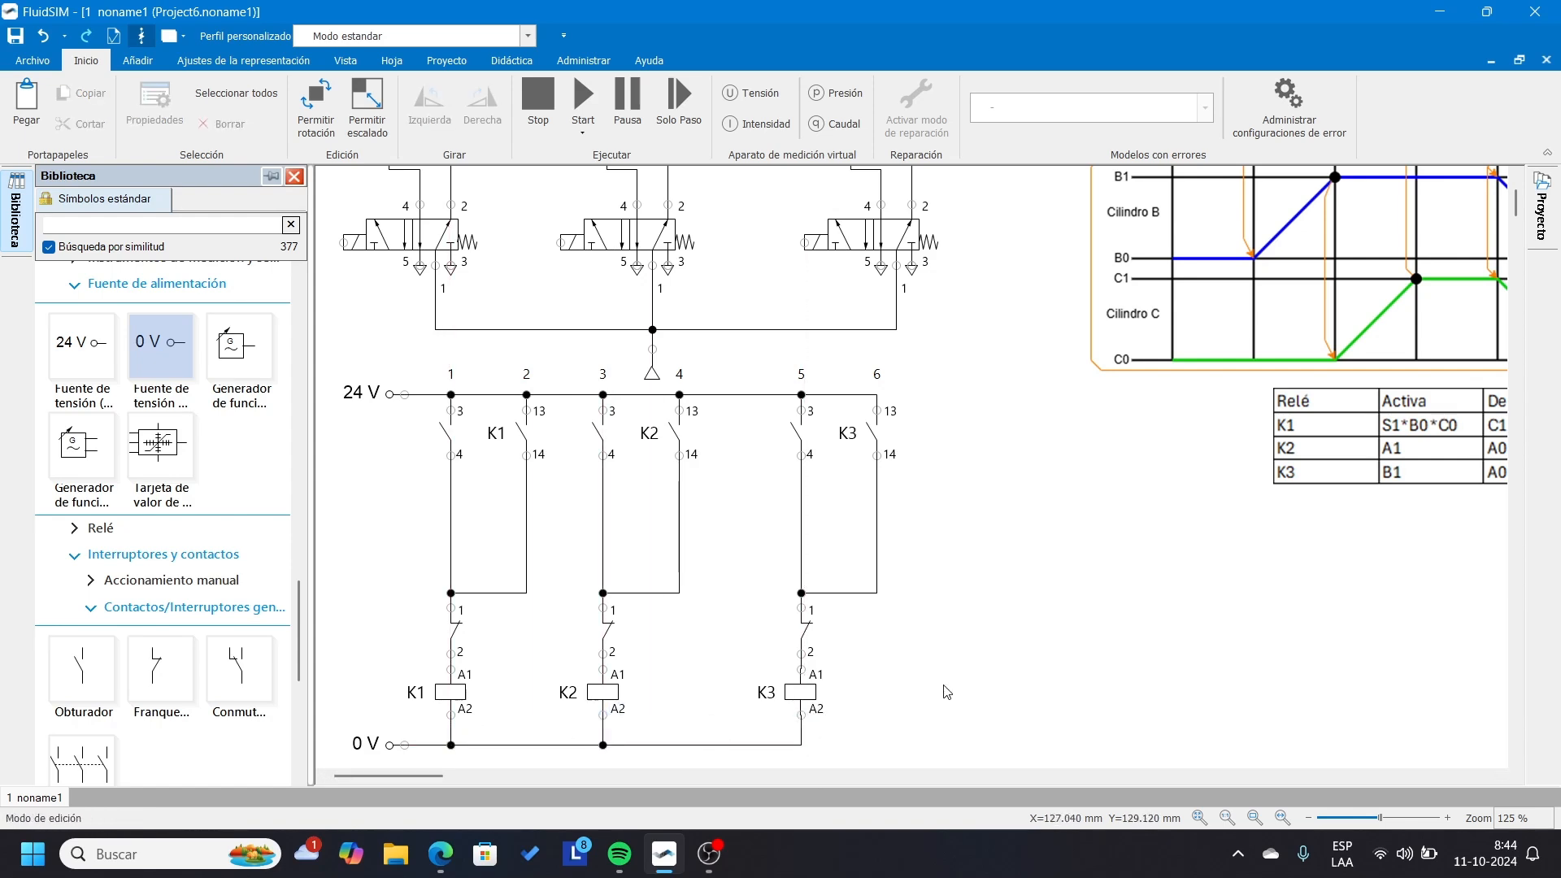
Move the relay table close to the K3 rung and even out the spacing between the three relay rungs.
drag(1350, 435, 1018, 449)
click(1096, 621)
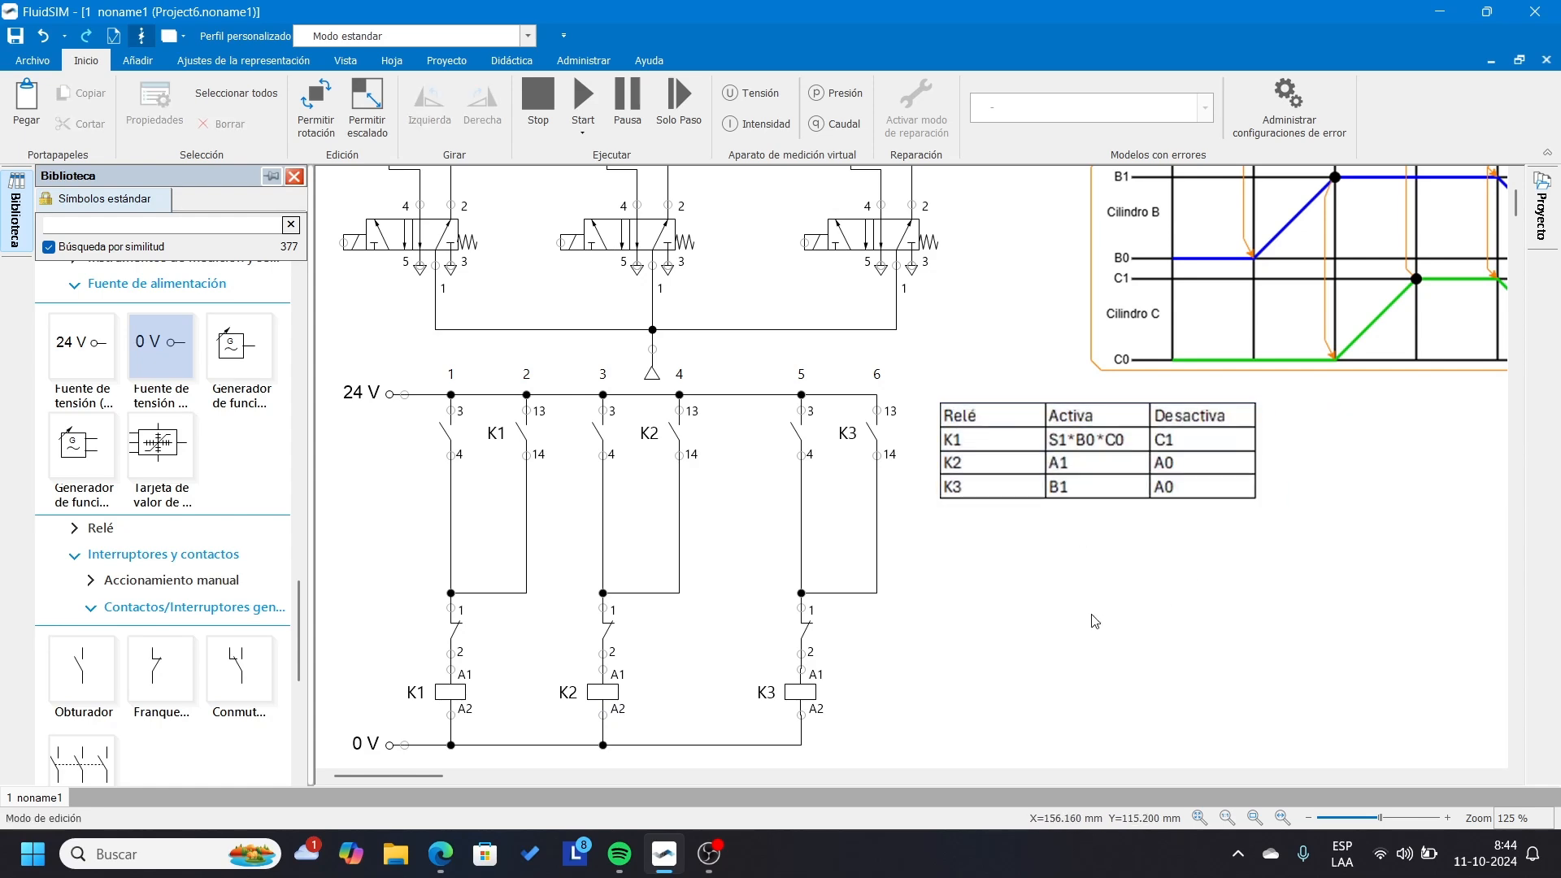
drag(752, 362, 923, 773)
drag(813, 700, 772, 699)
click(845, 710)
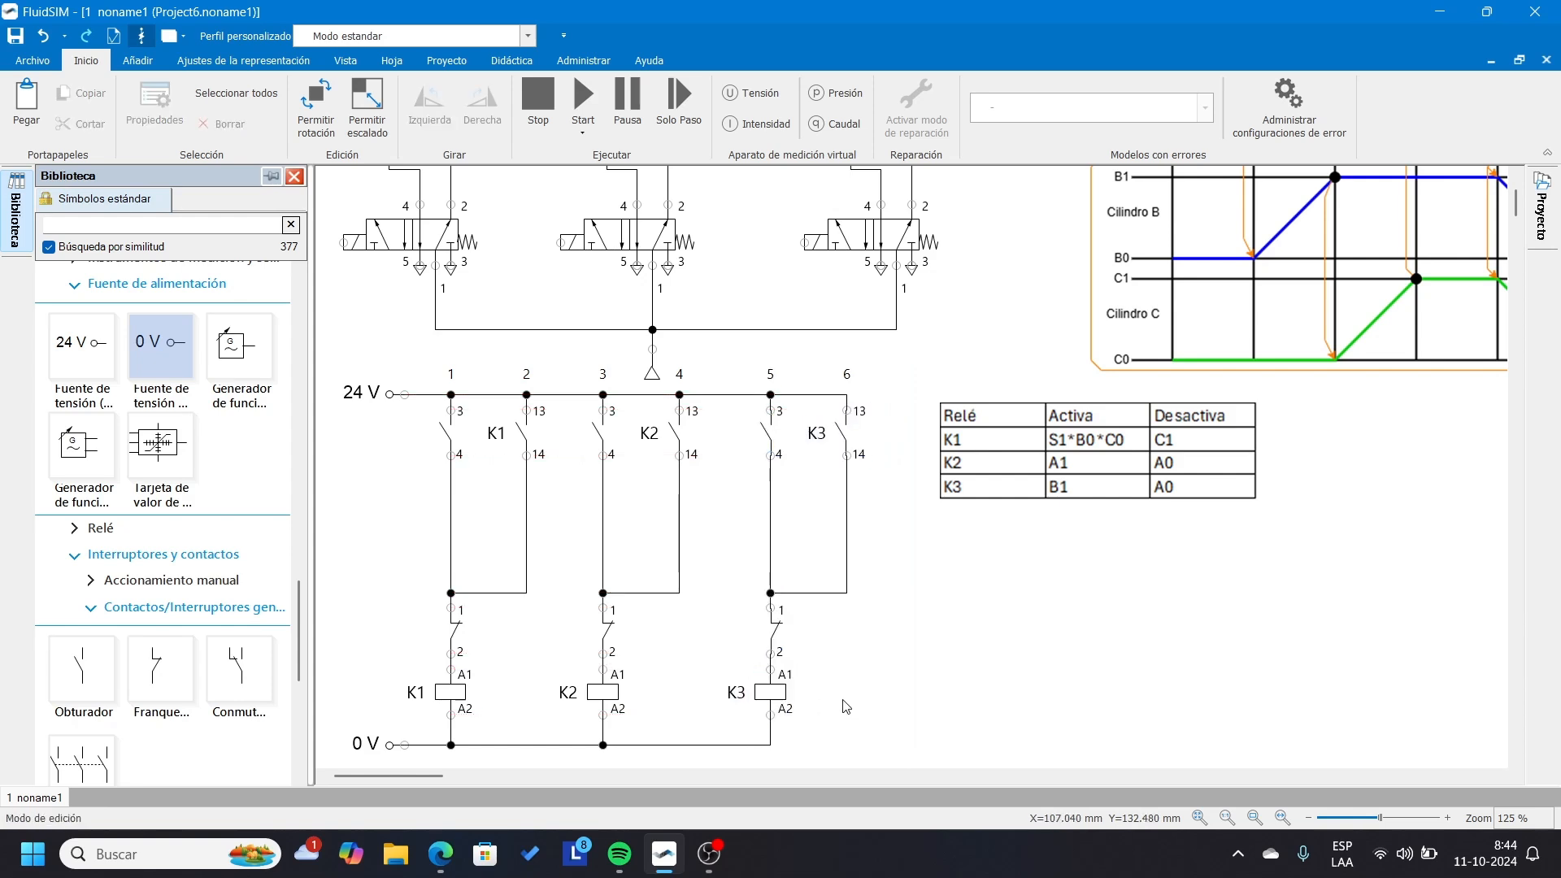
drag(582, 389, 895, 761)
drag(765, 685, 784, 687)
click(669, 476)
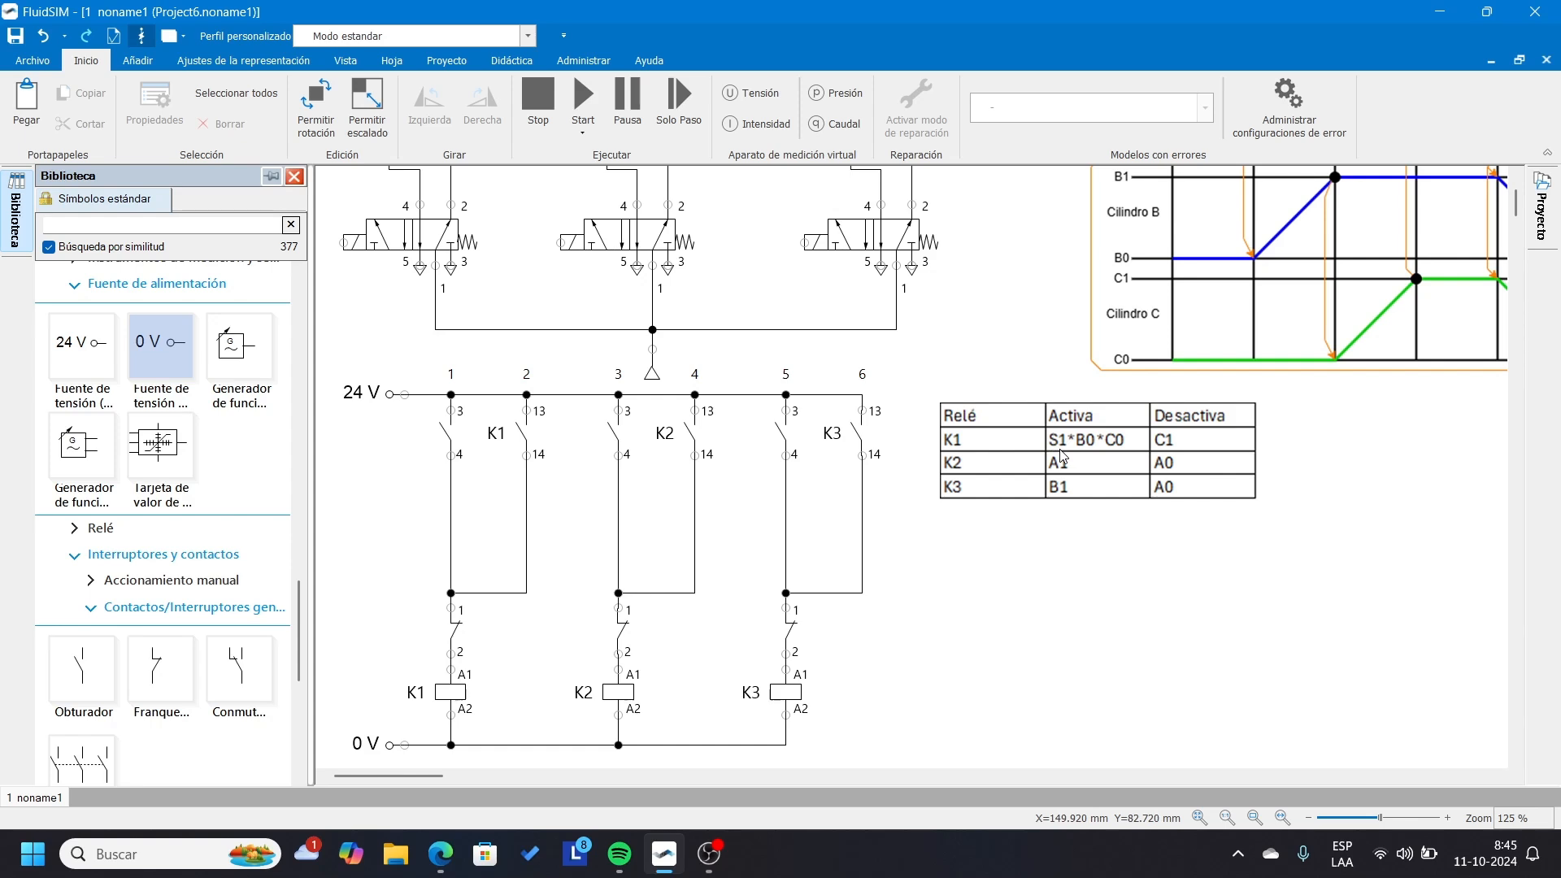
Lower the K1 rung's open contact to just above the junction and insert a second normally open contact directly above it.
click(446, 429)
drag(446, 429, 446, 551)
click(360, 609)
drag(83, 669, 462, 517)
click(410, 522)
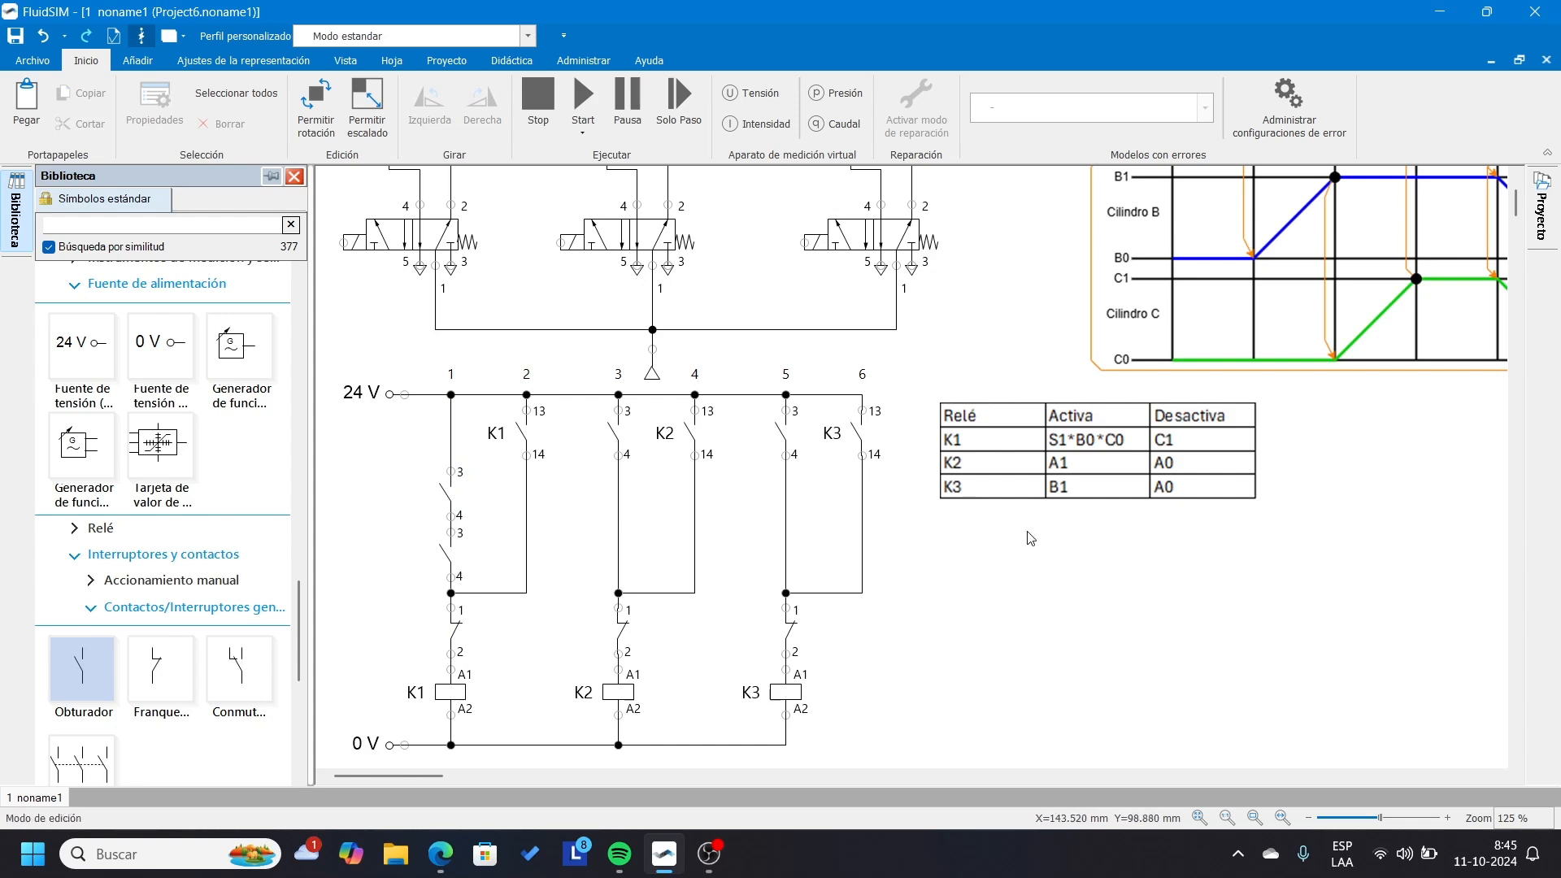
Link the upper of the two series contacts in the K1 rung to limit switch B0.
double_click(446, 492)
click(769, 437)
click(651, 481)
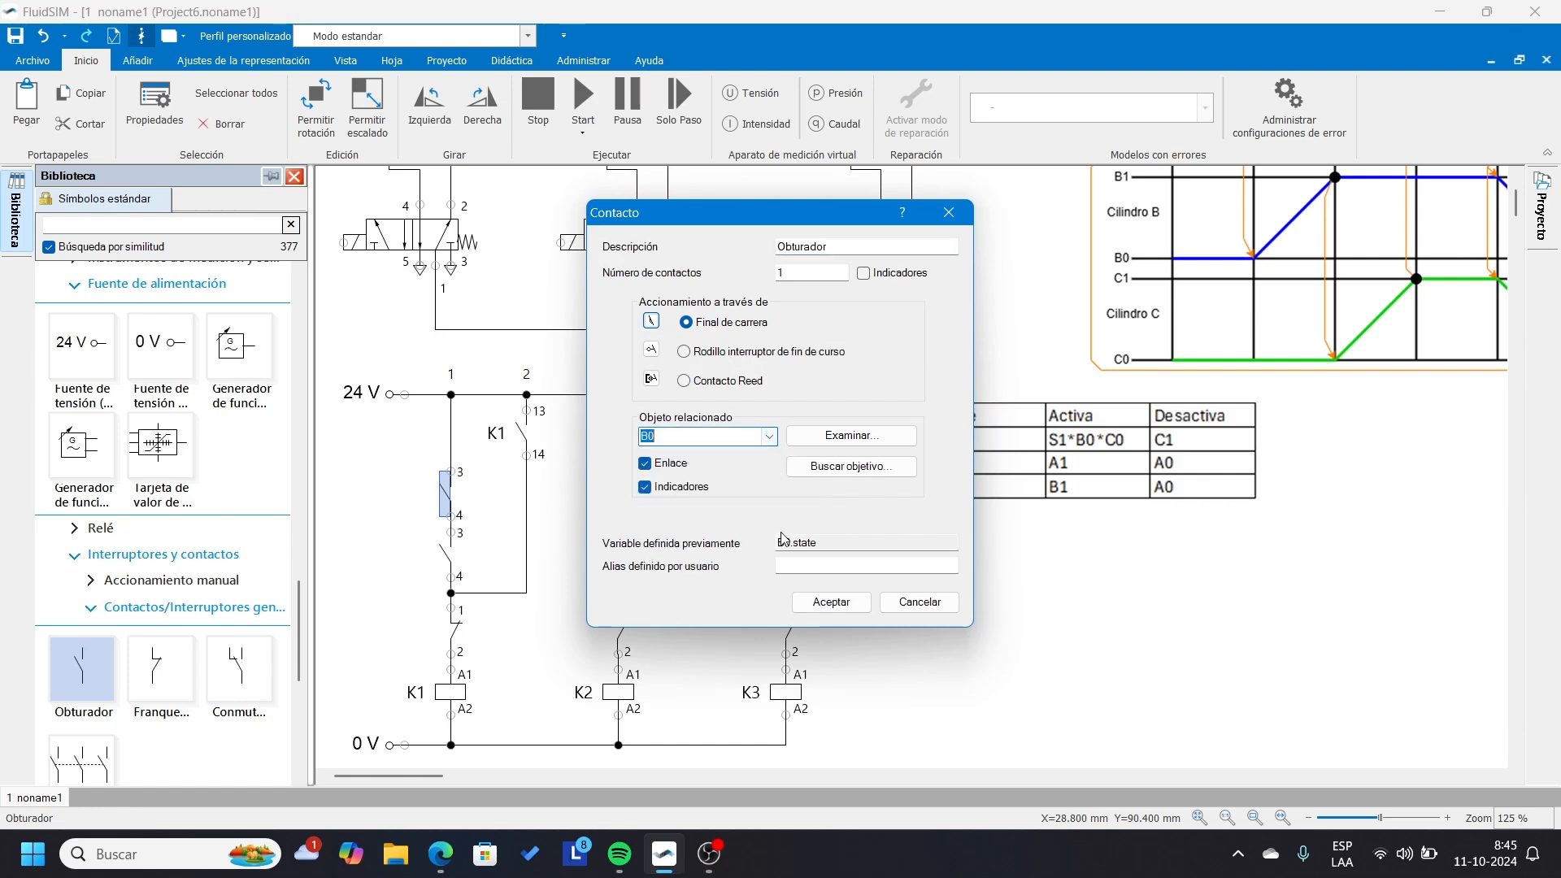
click(830, 602)
Link the lower series contact in the K1 rung to limit switch C0.
double_click(445, 555)
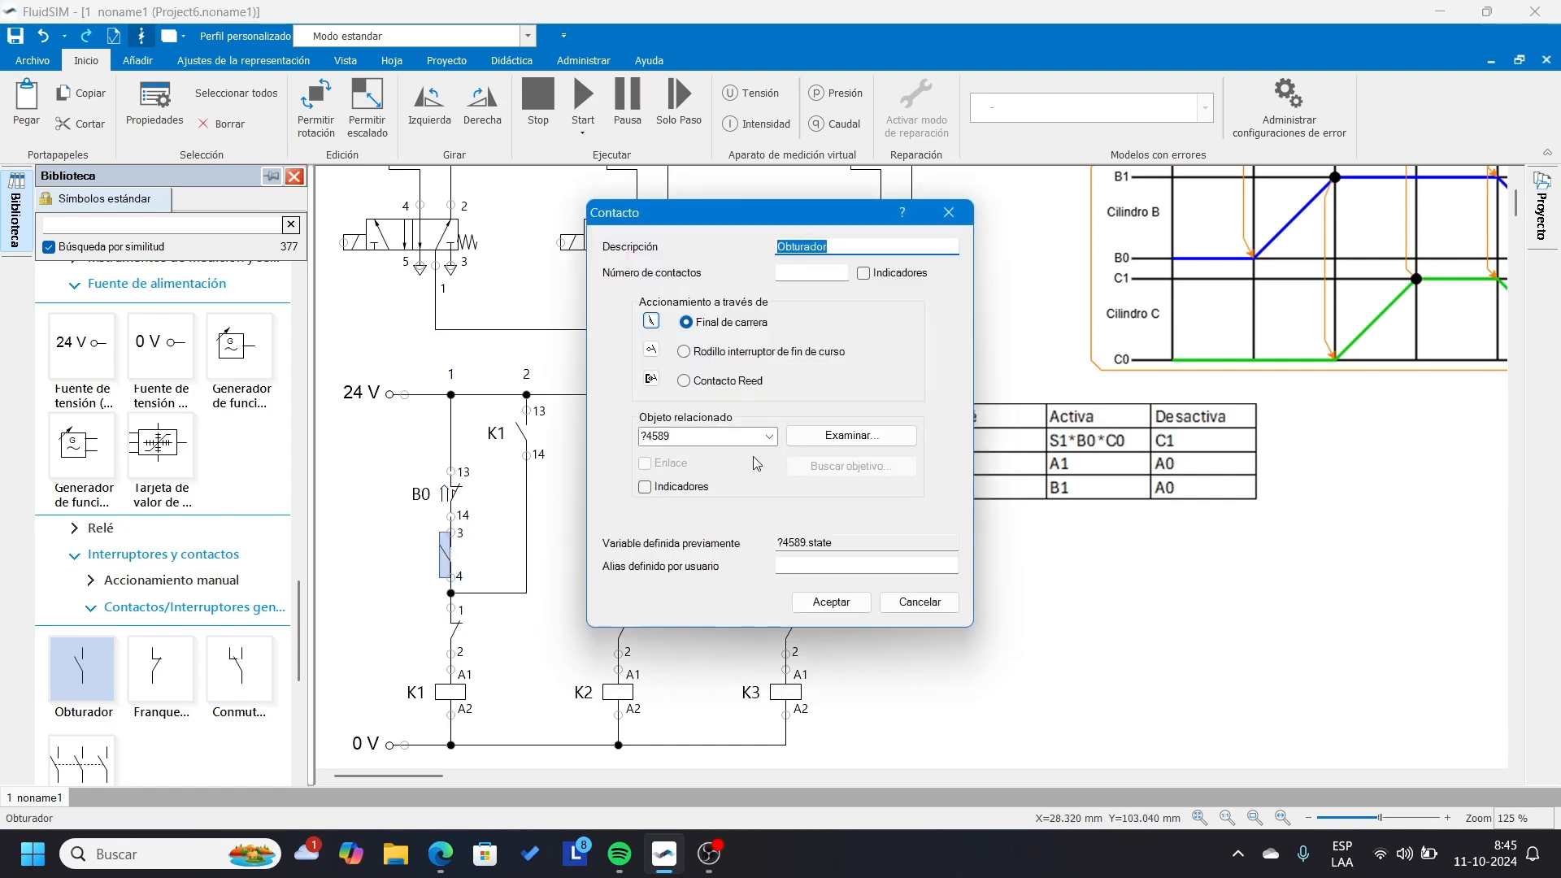
click(771, 437)
click(689, 511)
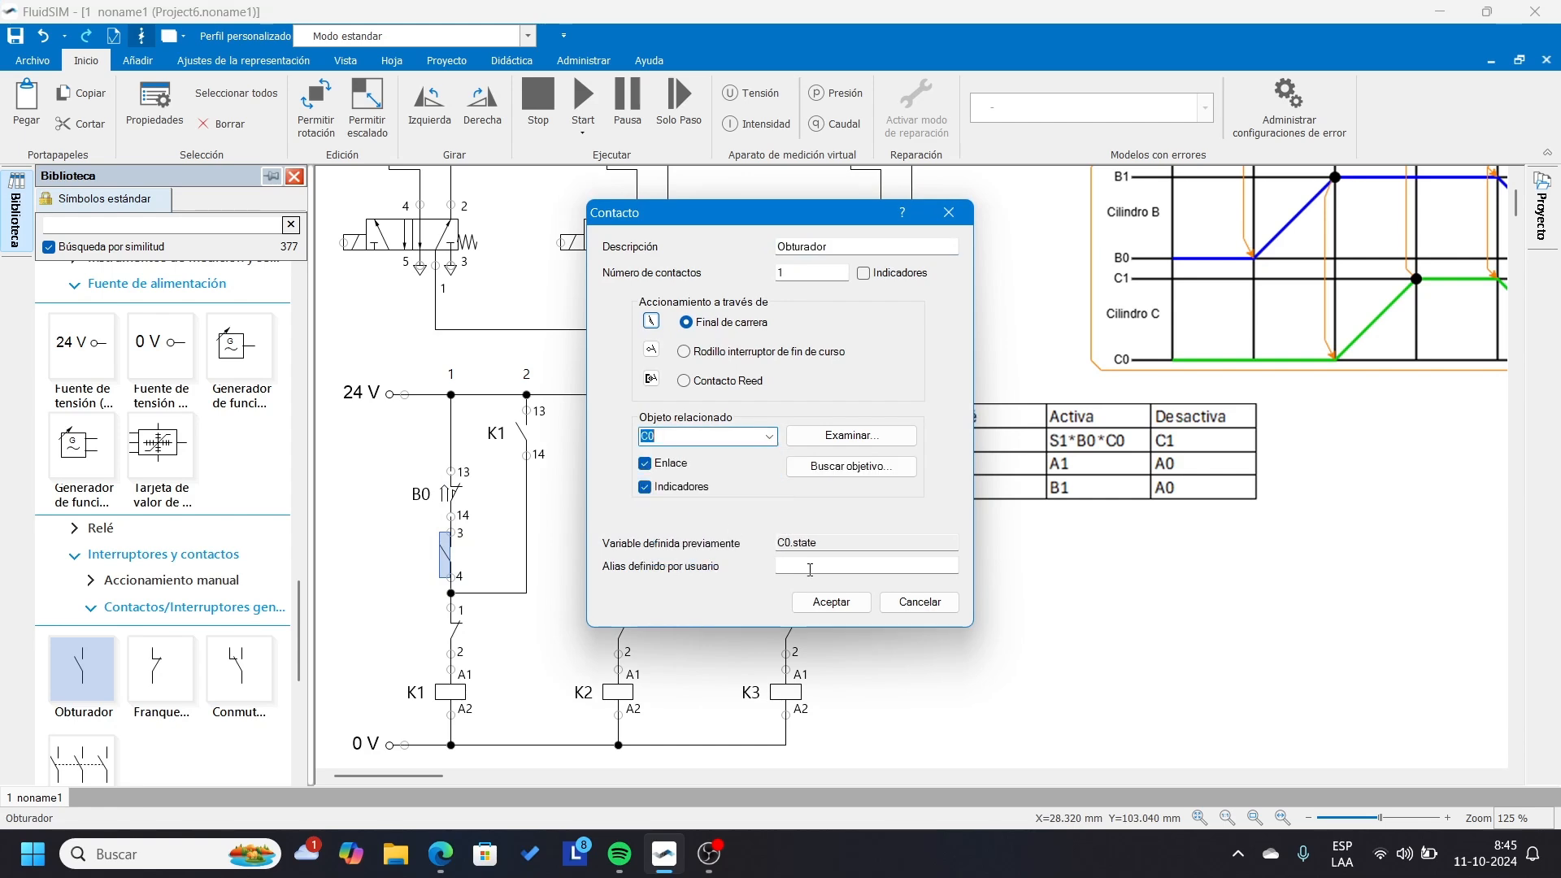
click(830, 602)
click(468, 537)
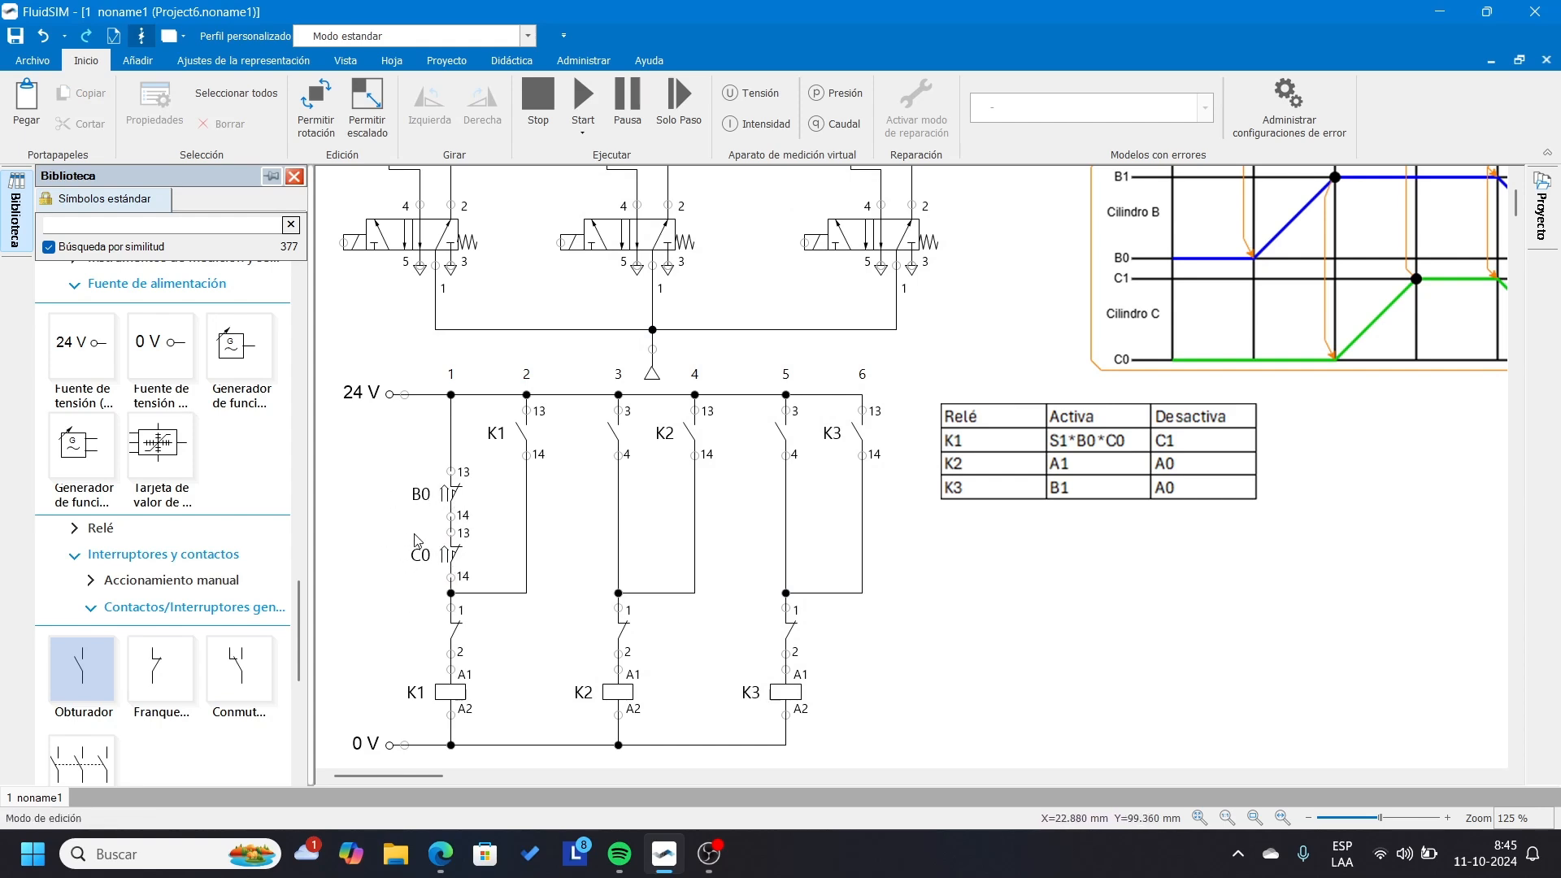
Examine the B0 and C0 contact symbols up close and compare them with the limit switch marks on cylinders B and C.
scroll(419, 544, up, 8)
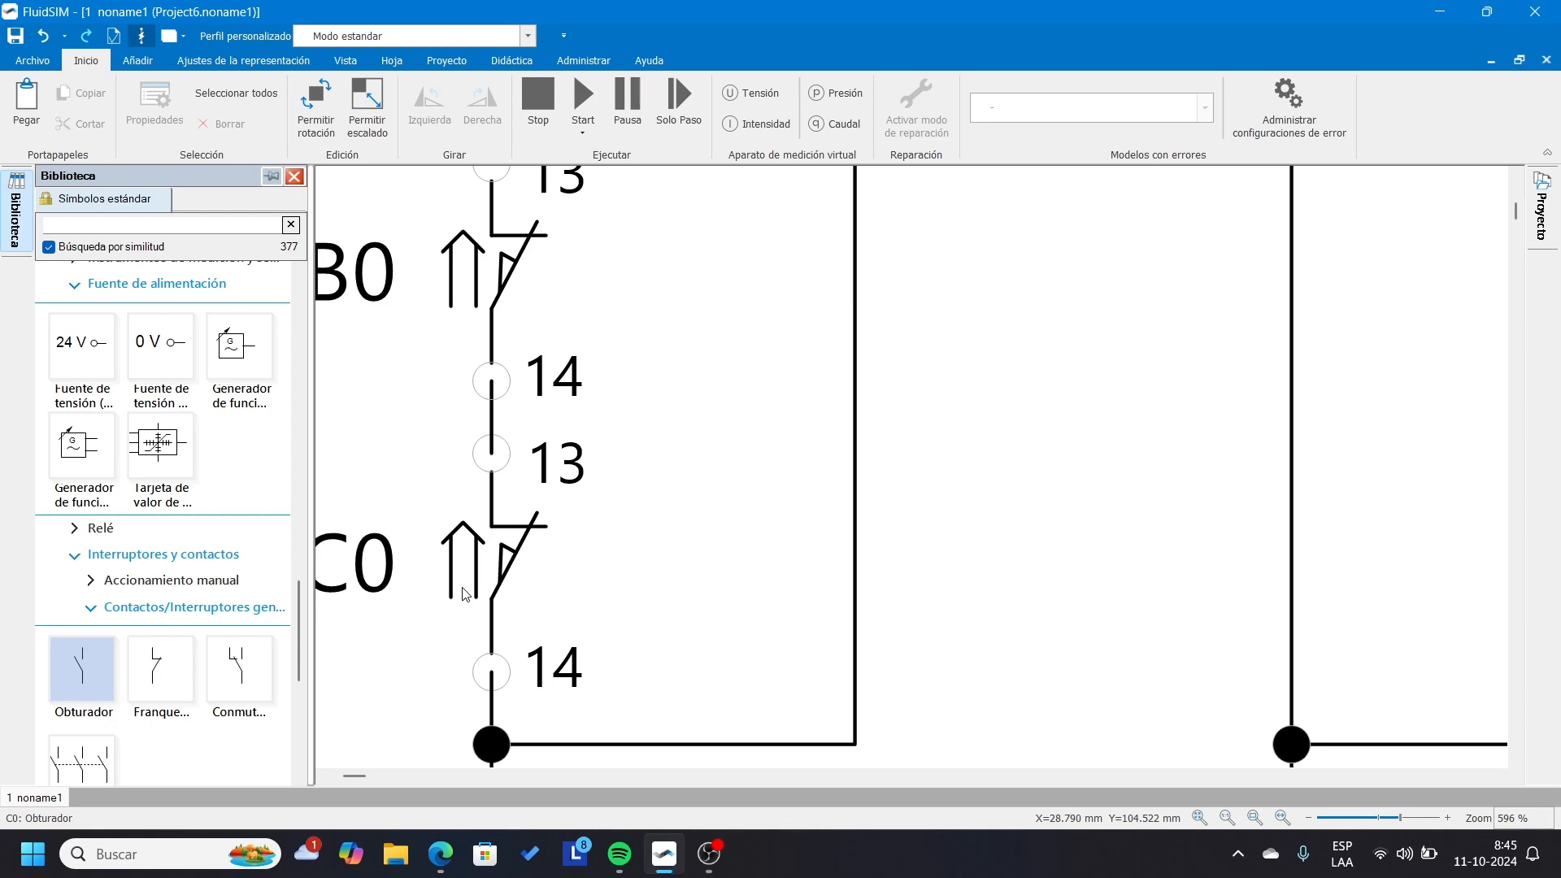
scroll(465, 594, down, 8)
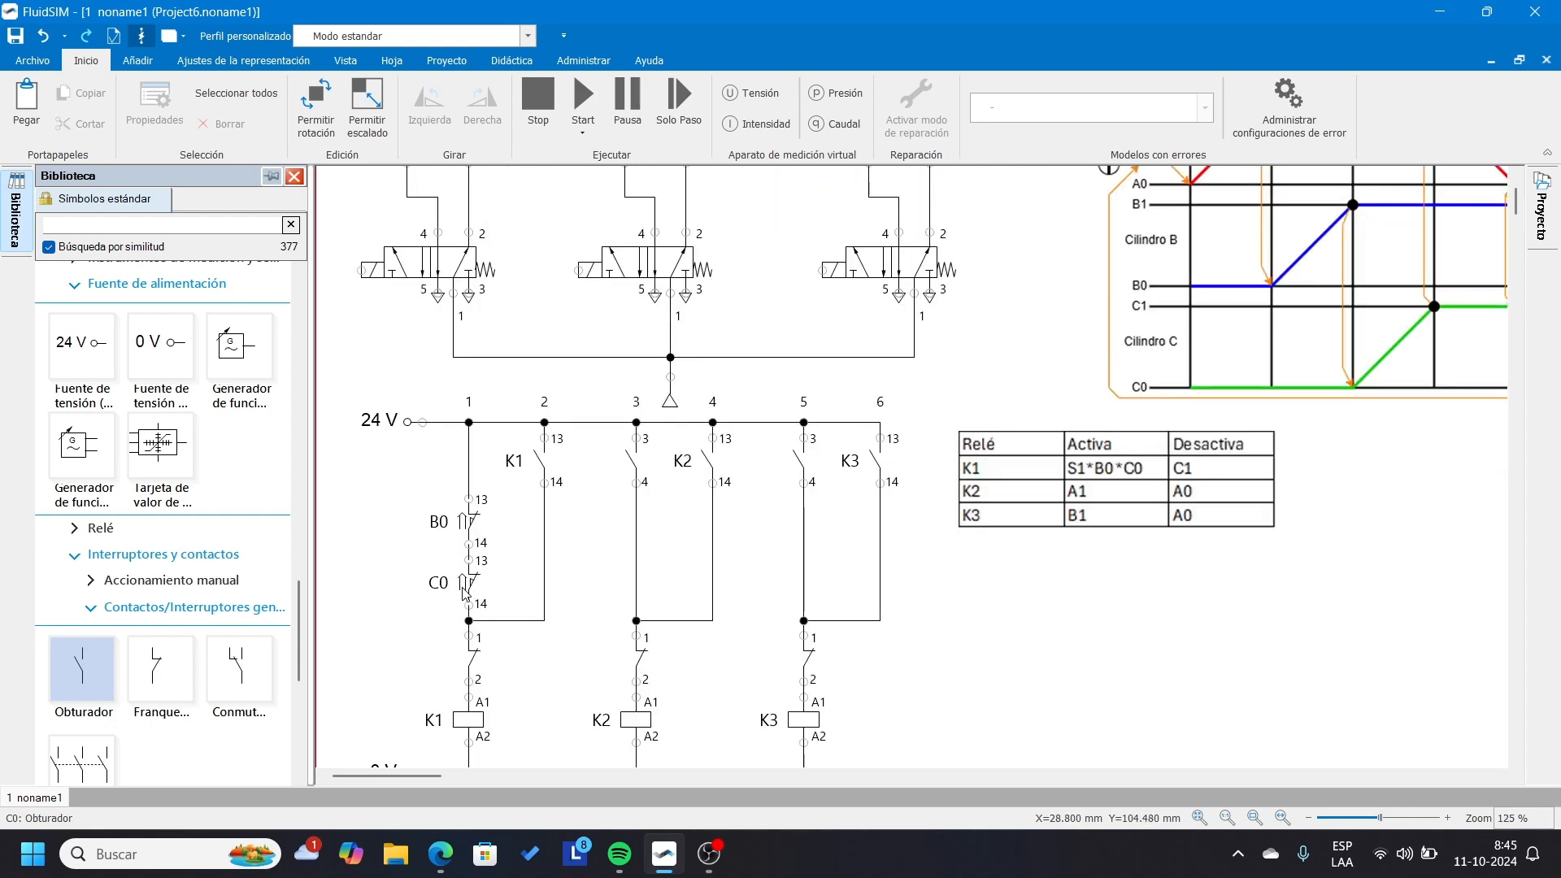
scroll(970, 224, up, 4)
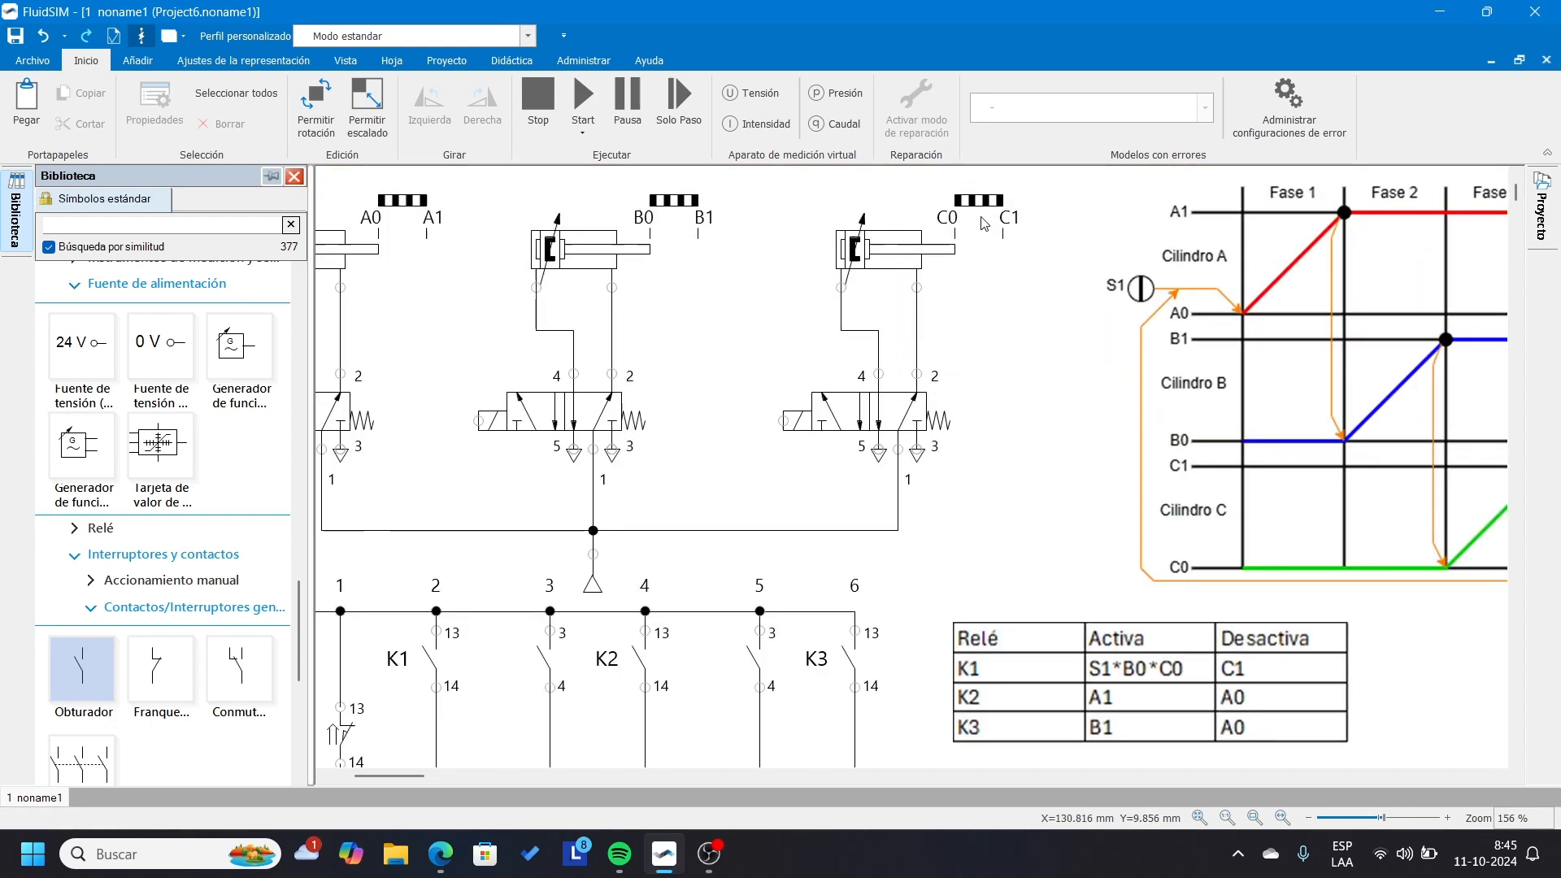
scroll(961, 250, up, 1)
scroll(941, 244, up, 1)
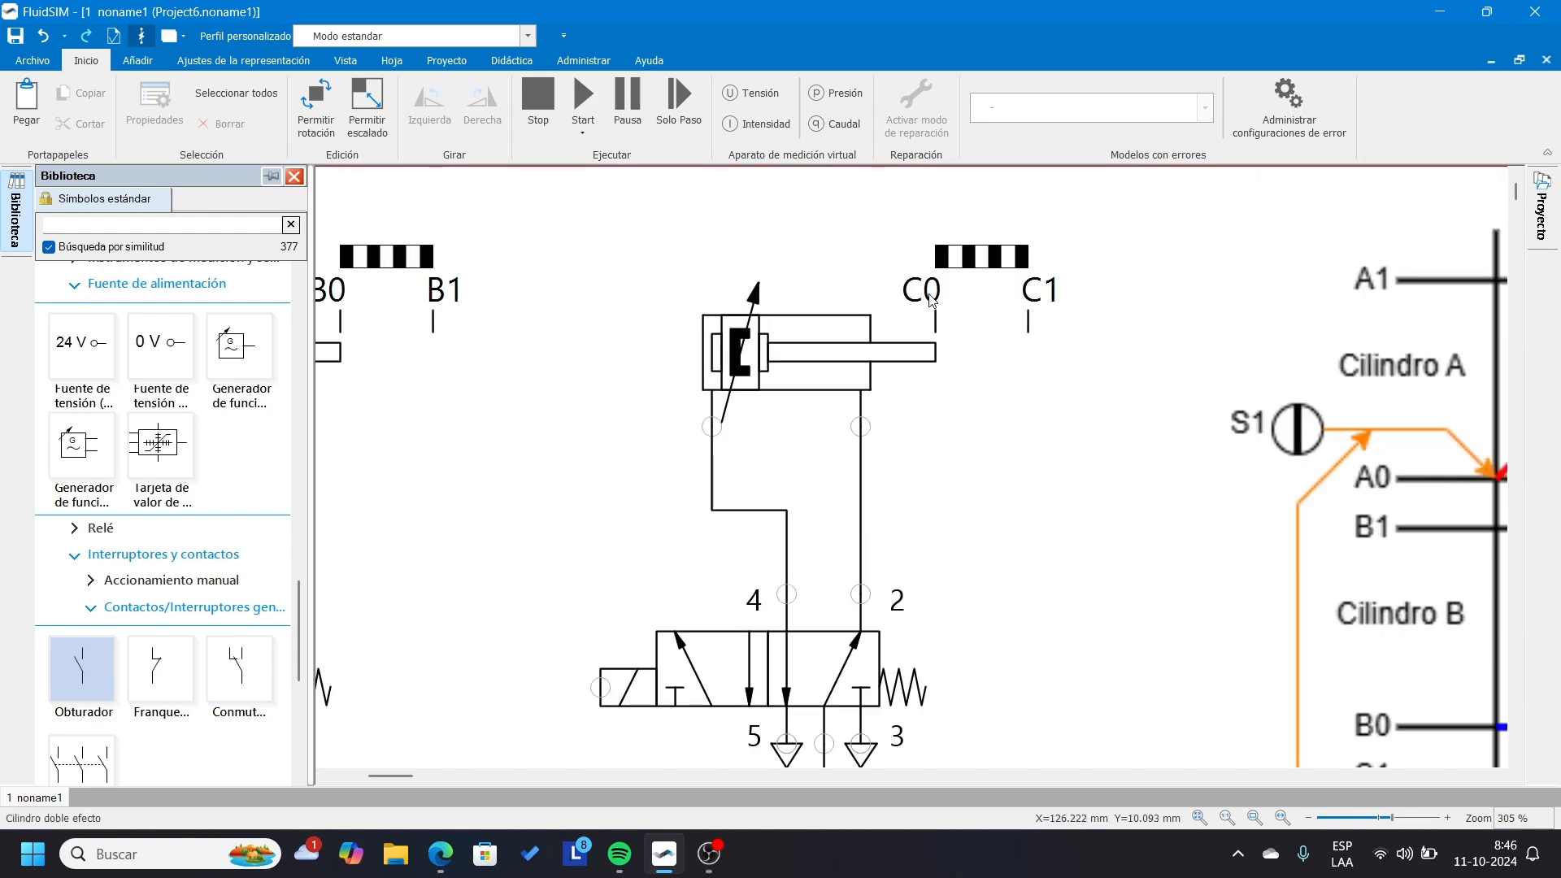
drag(387, 777, 382, 777)
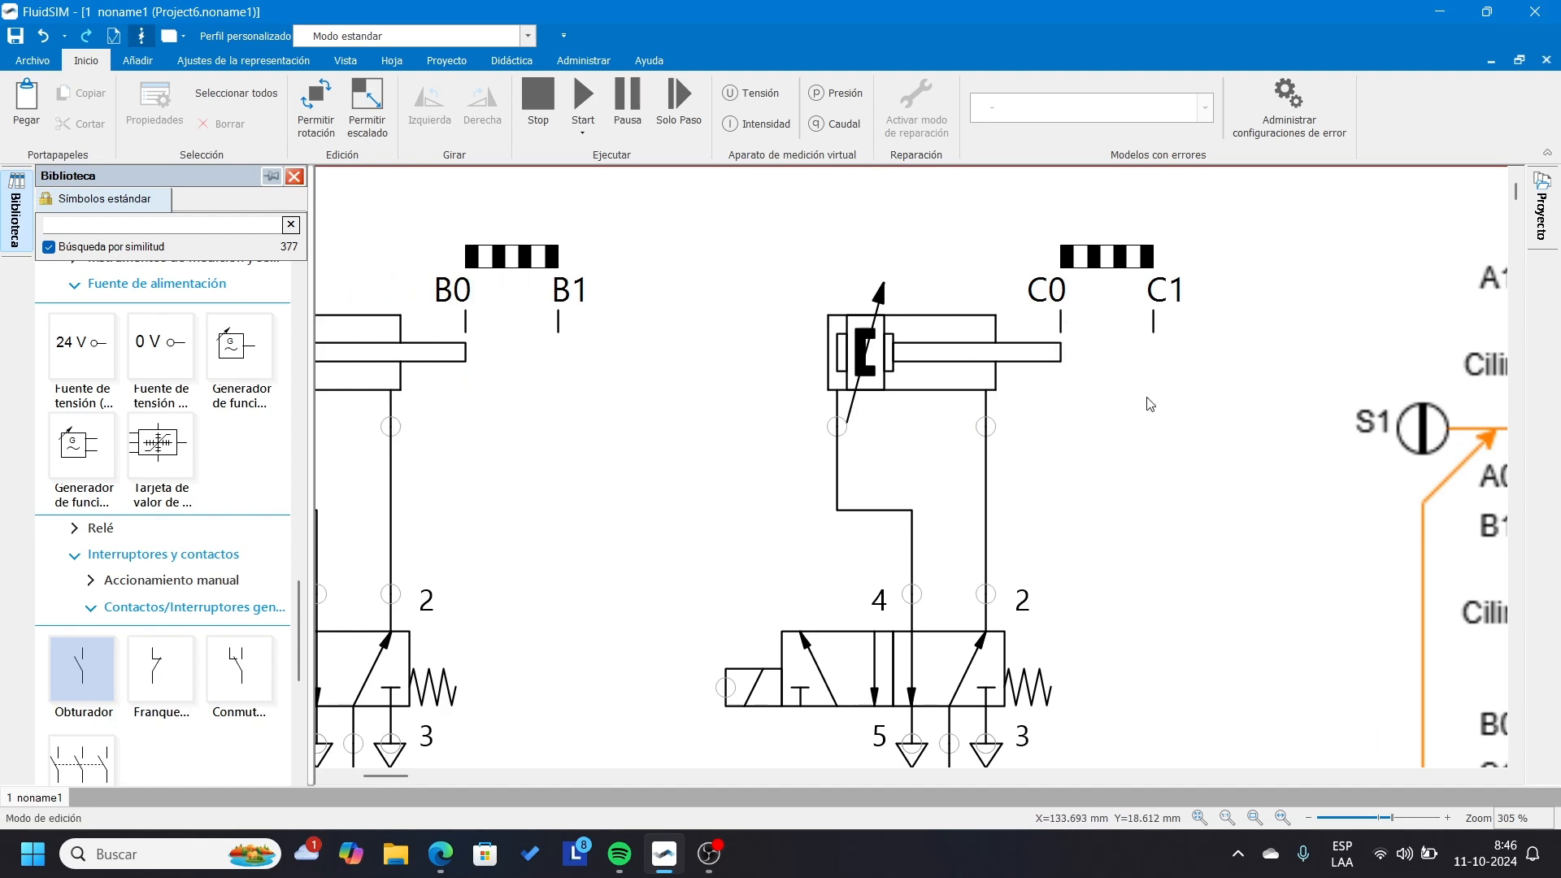
scroll(848, 485, down, 2)
scroll(848, 485, down, 1)
drag(417, 778, 395, 777)
scroll(519, 565, down, 3)
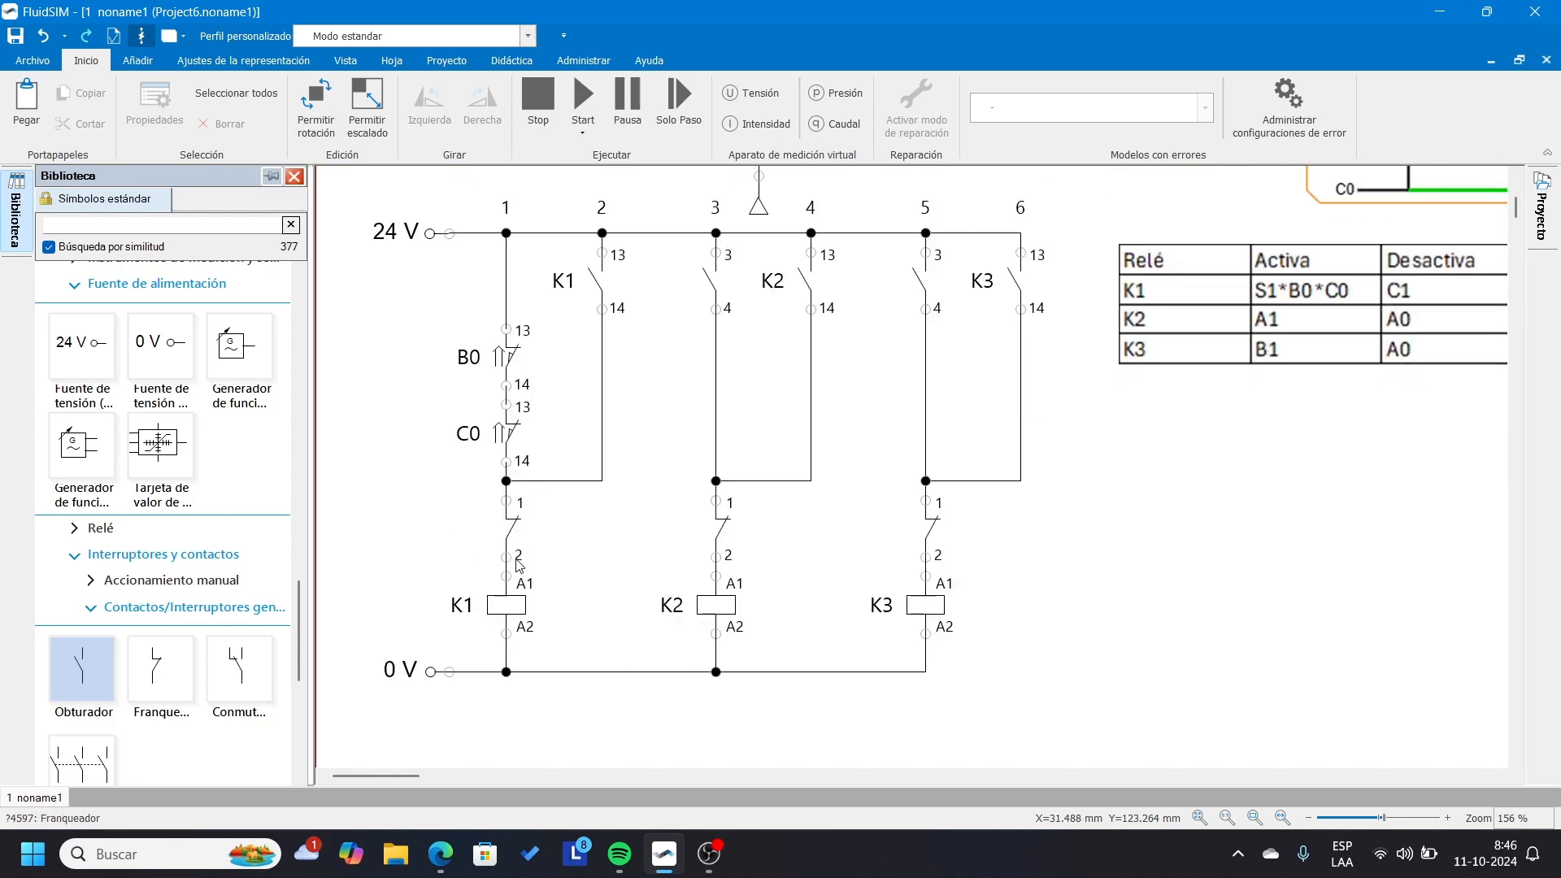
Insert a normally open pushbutton labelled S1 in the K1 rung between the 24 V line and the B0 contact.
click(92, 580)
drag(81, 642, 496, 394)
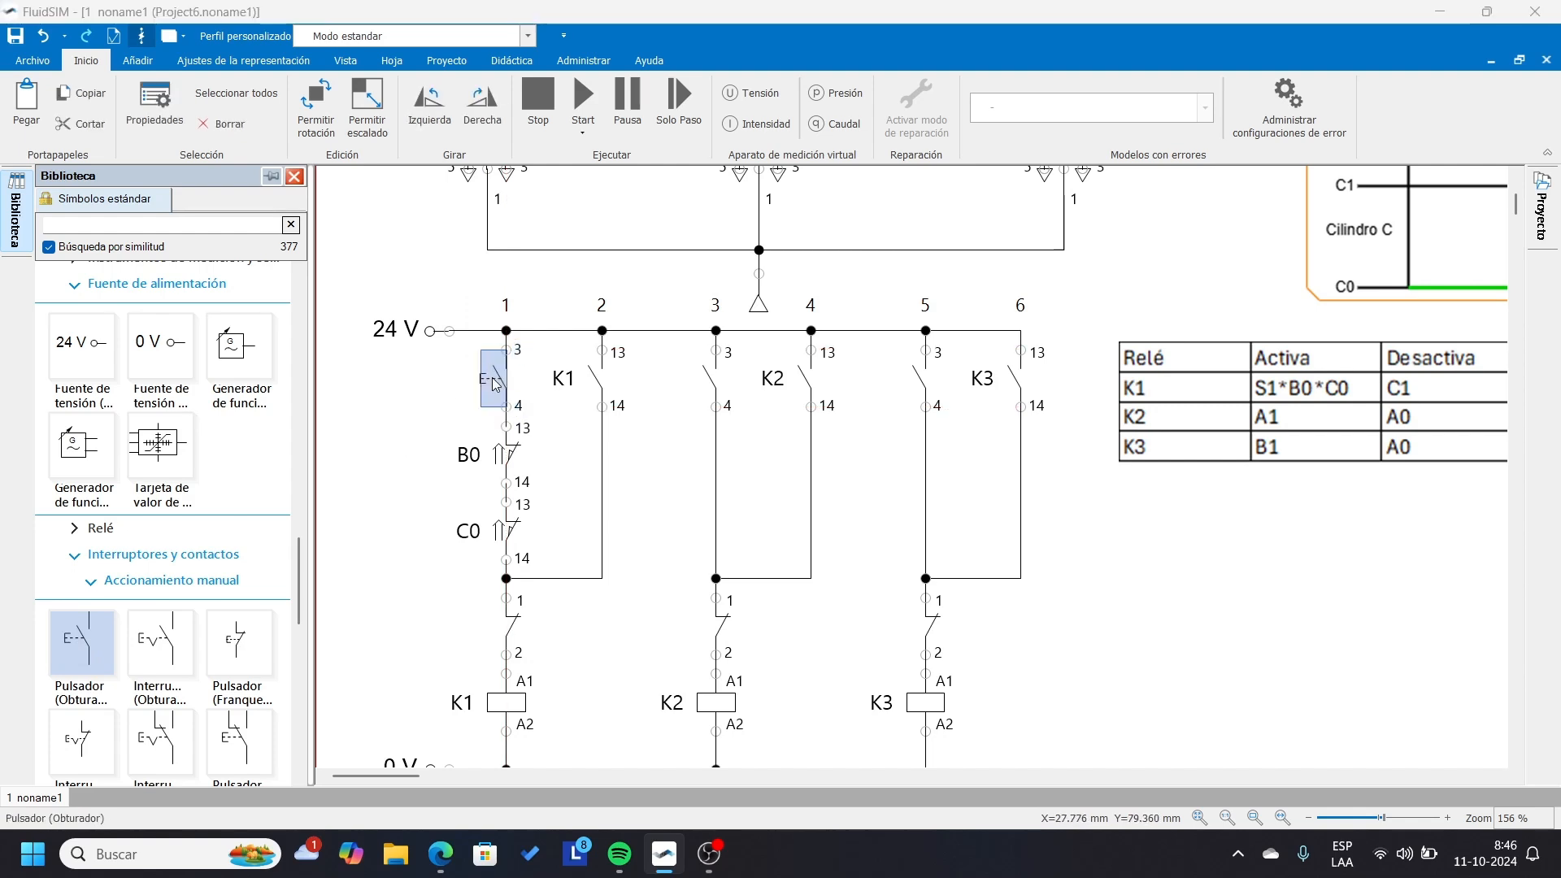
double_click(492, 378)
text(S1)
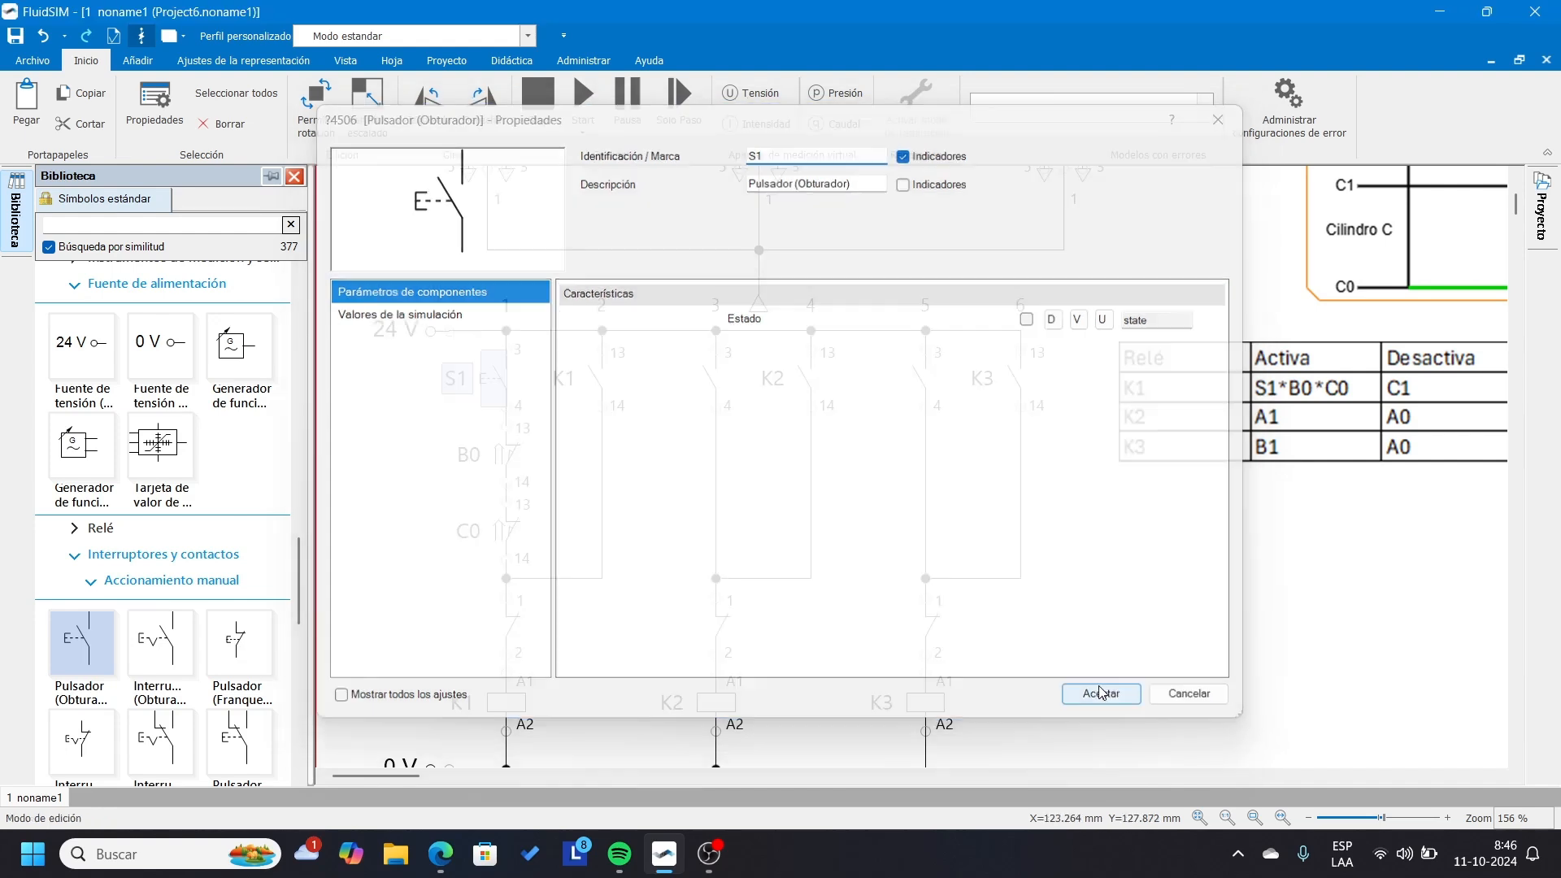
click(1103, 697)
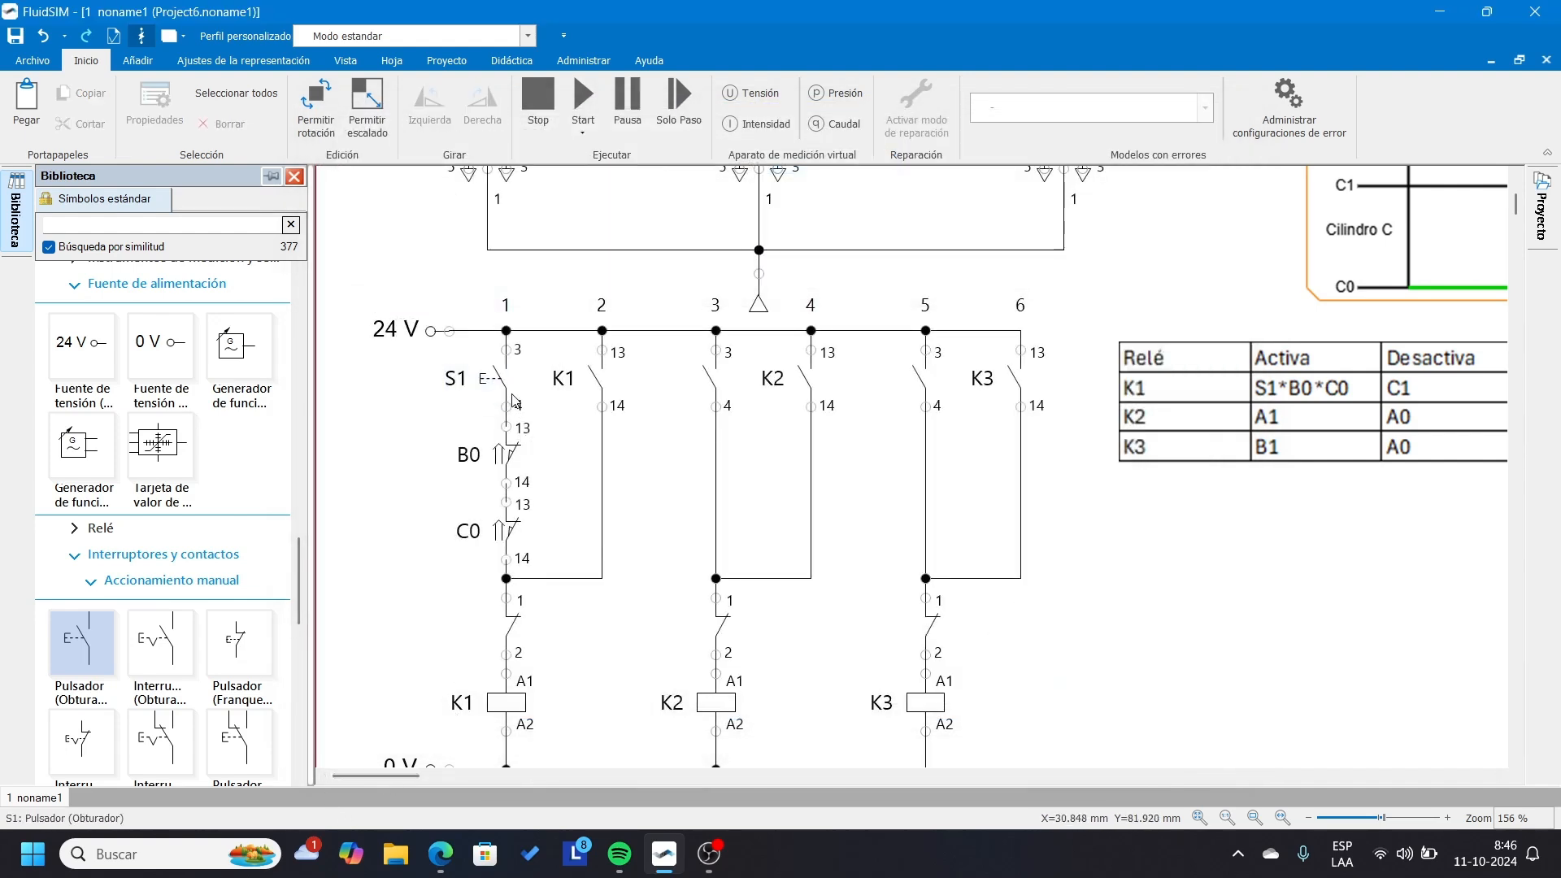
drag(417, 370, 501, 551)
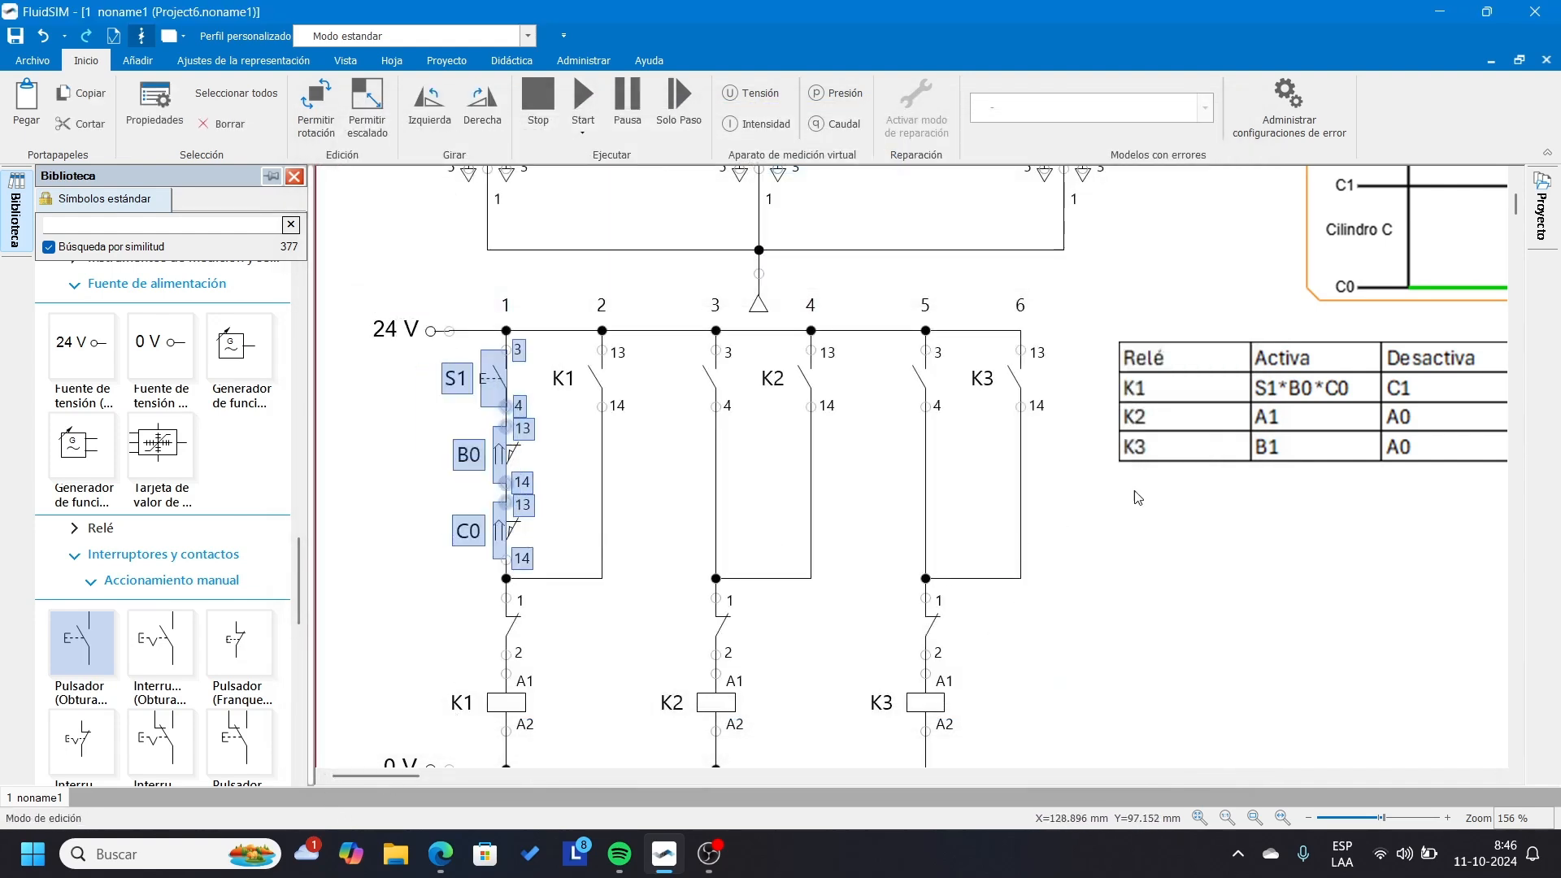
click(1156, 576)
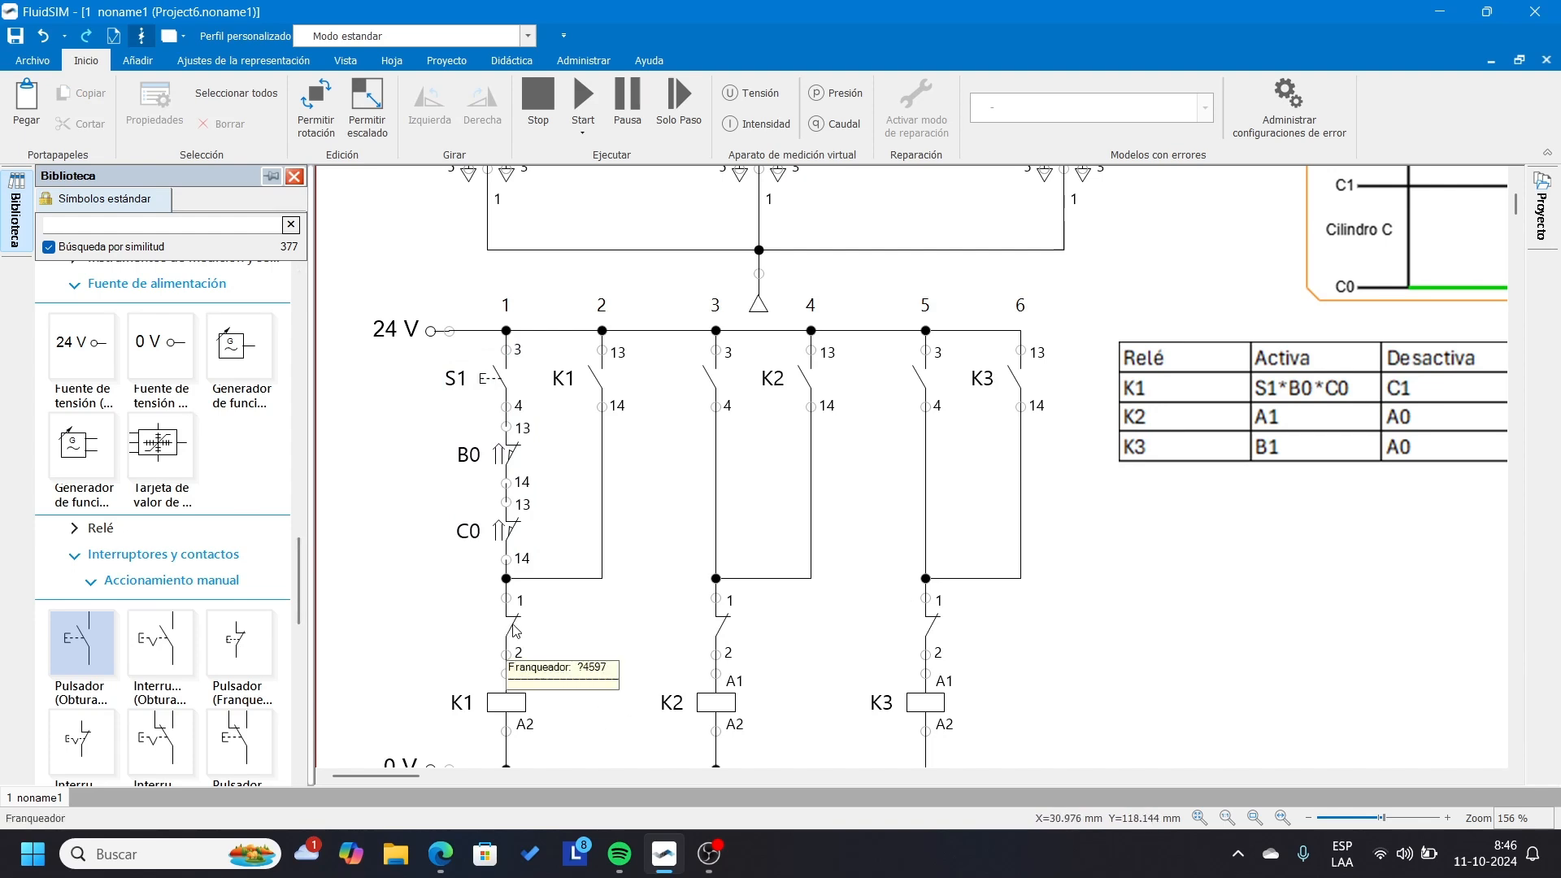
Link the normally closed contact above the K1 coil to limit switch C1.
scroll(392, 606, down, 1)
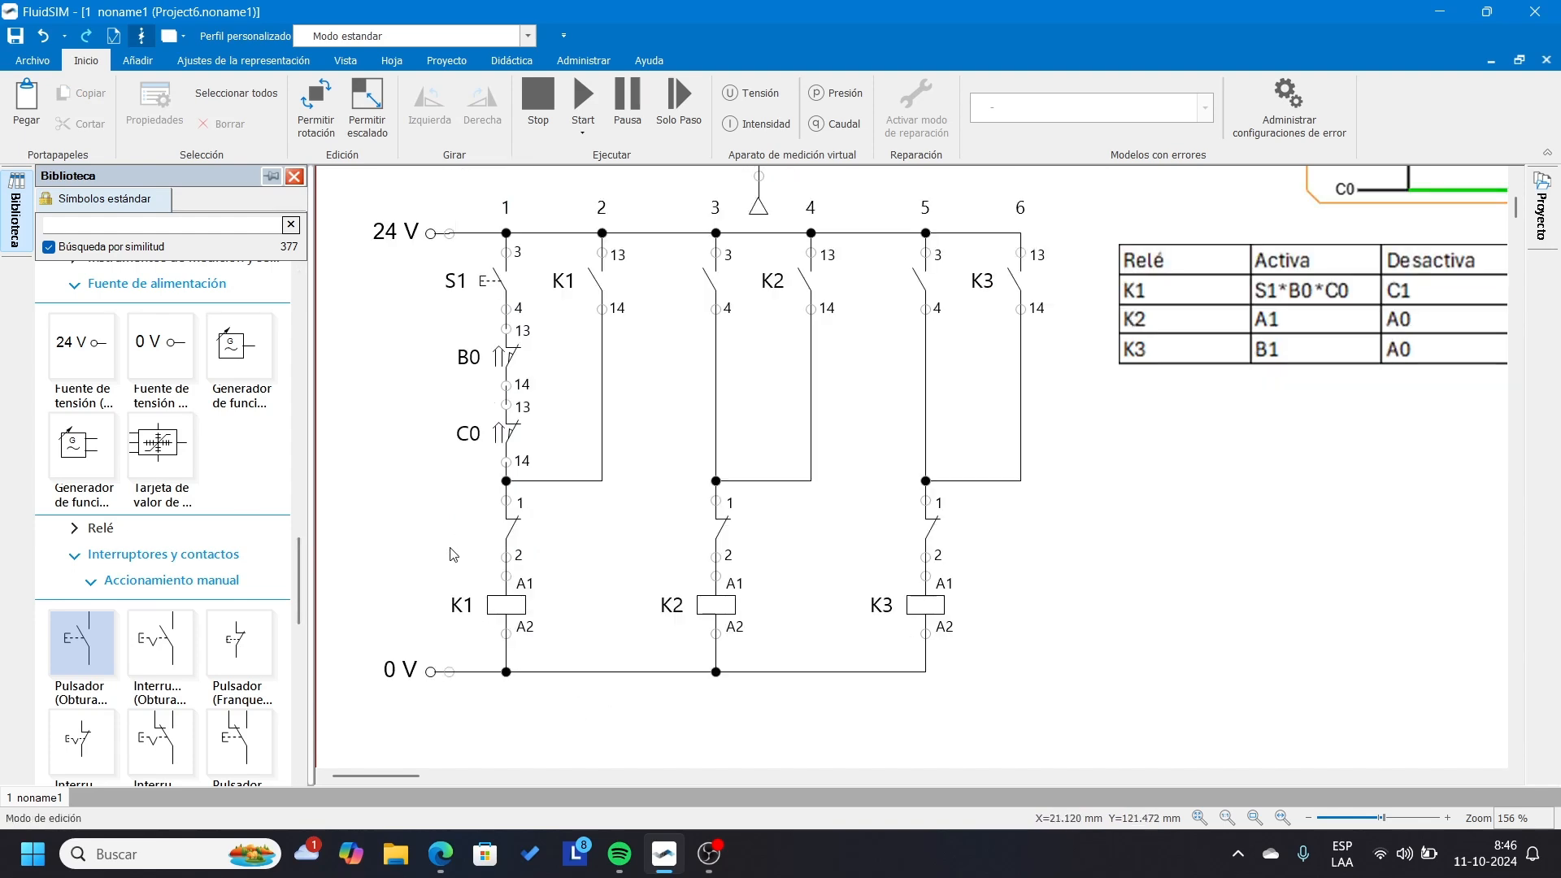
double_click(512, 538)
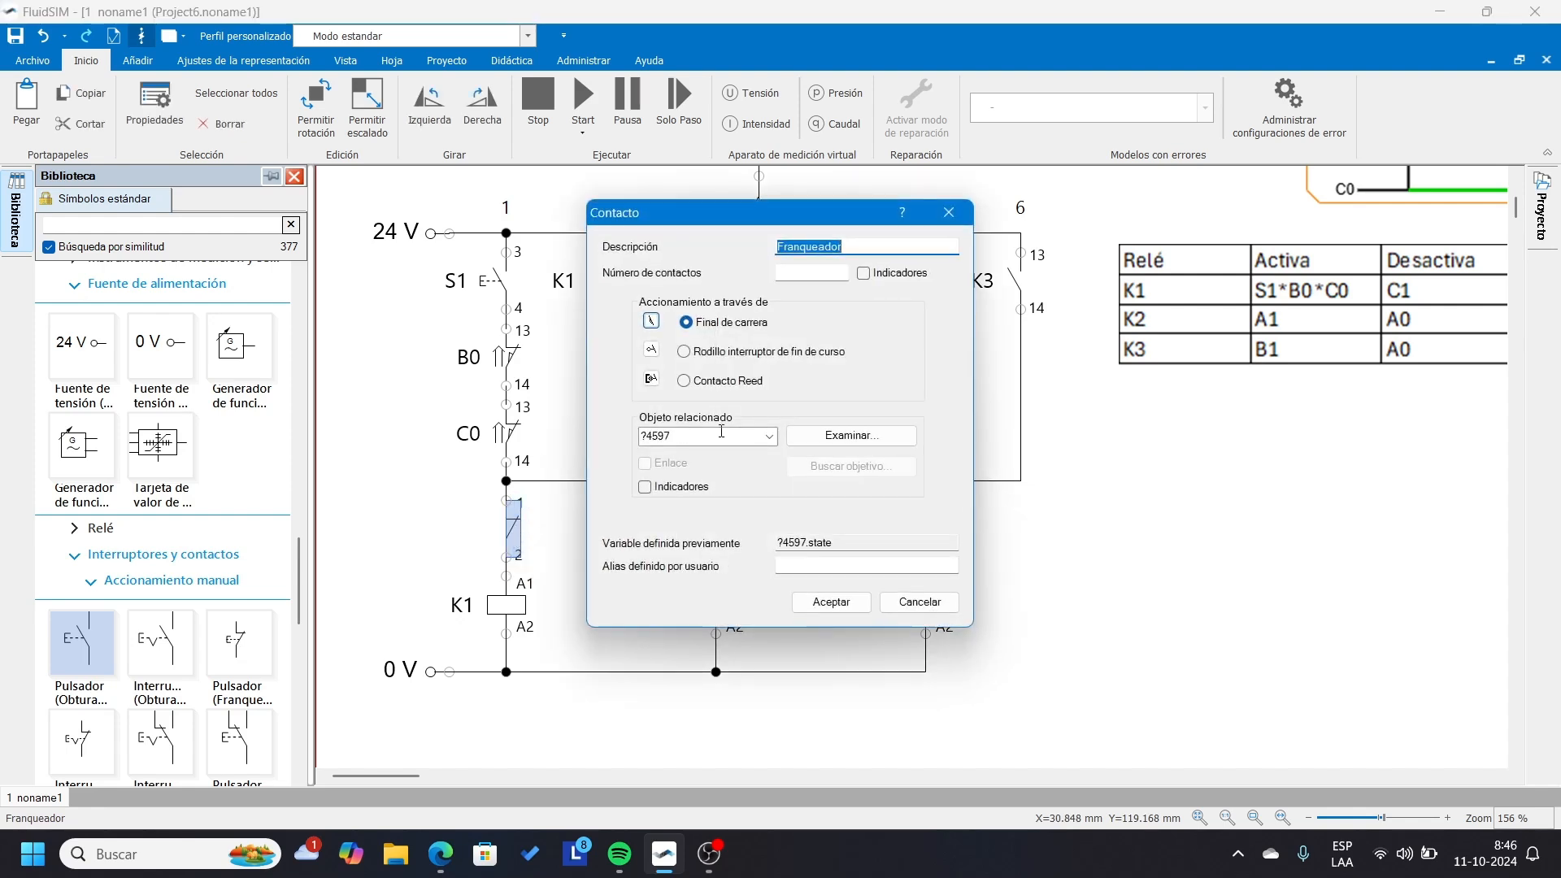
click(769, 437)
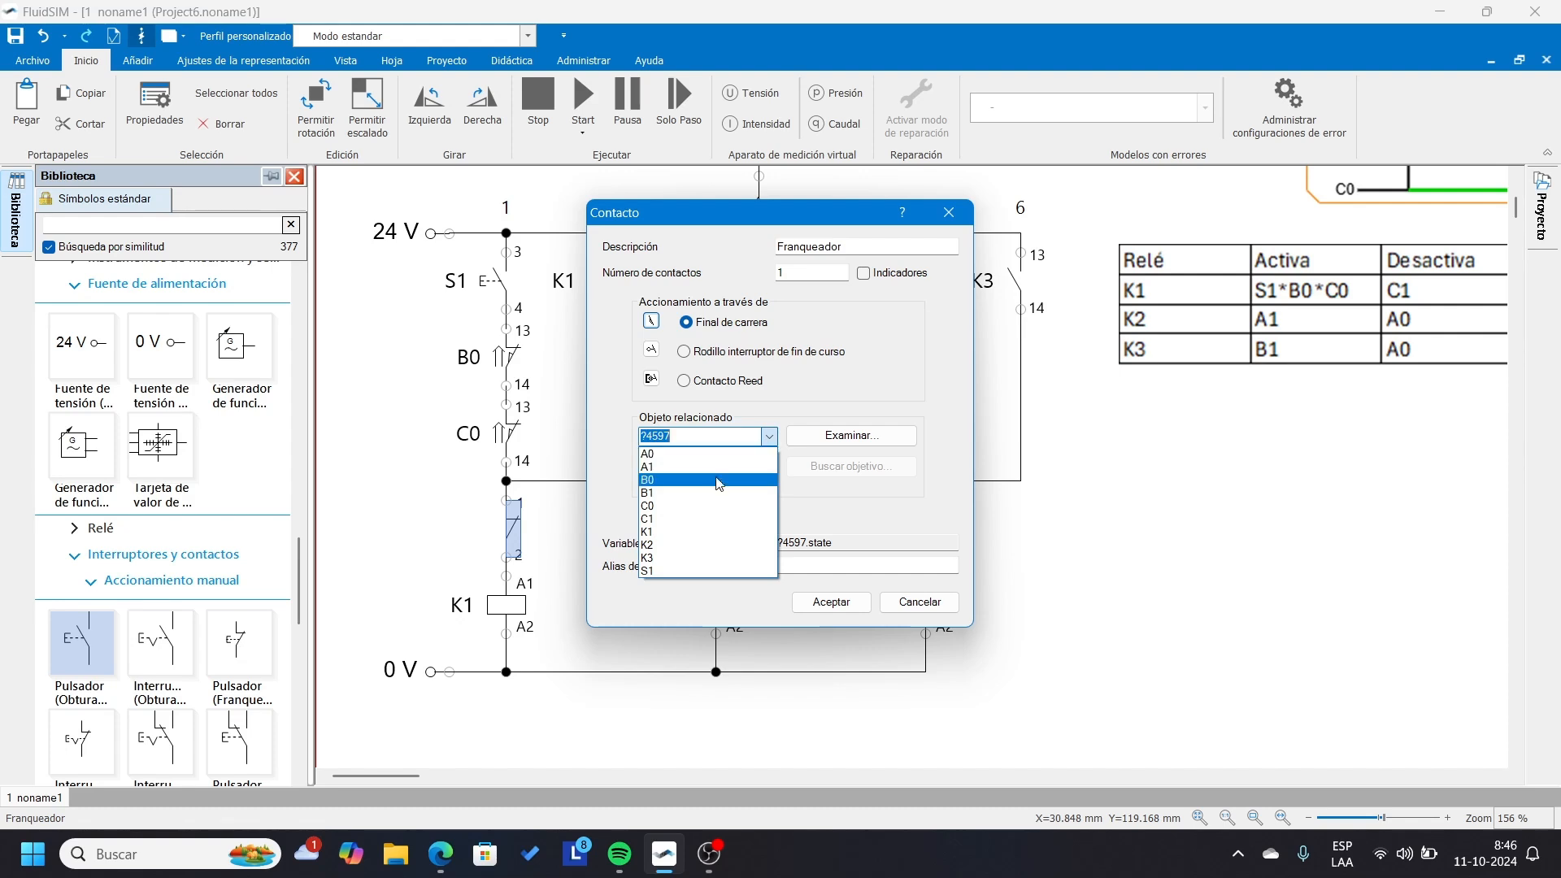
click(691, 521)
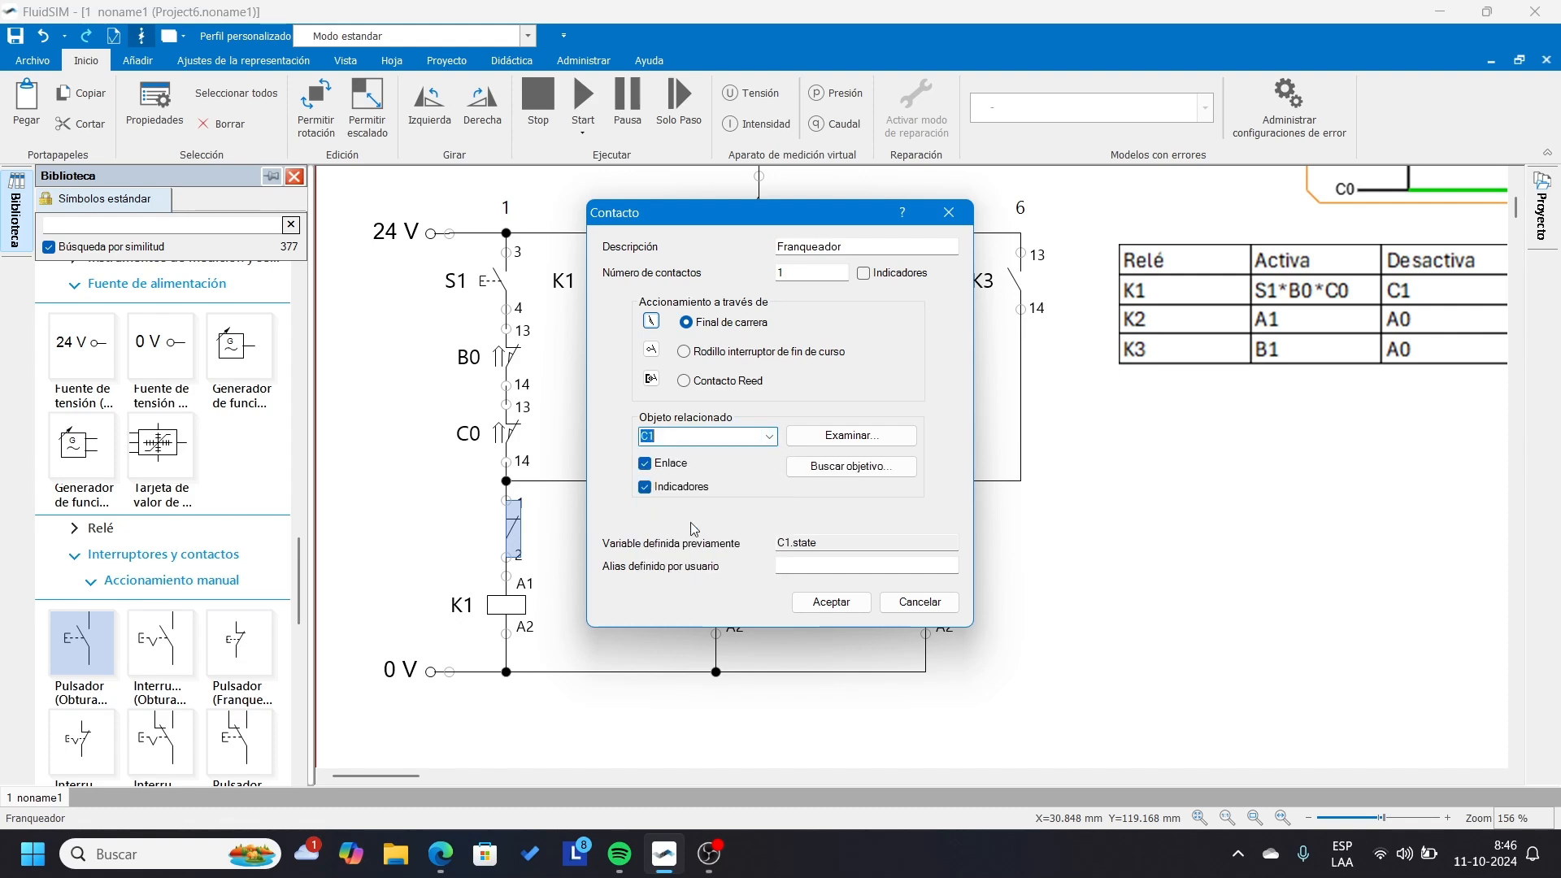
click(846, 603)
click(1108, 628)
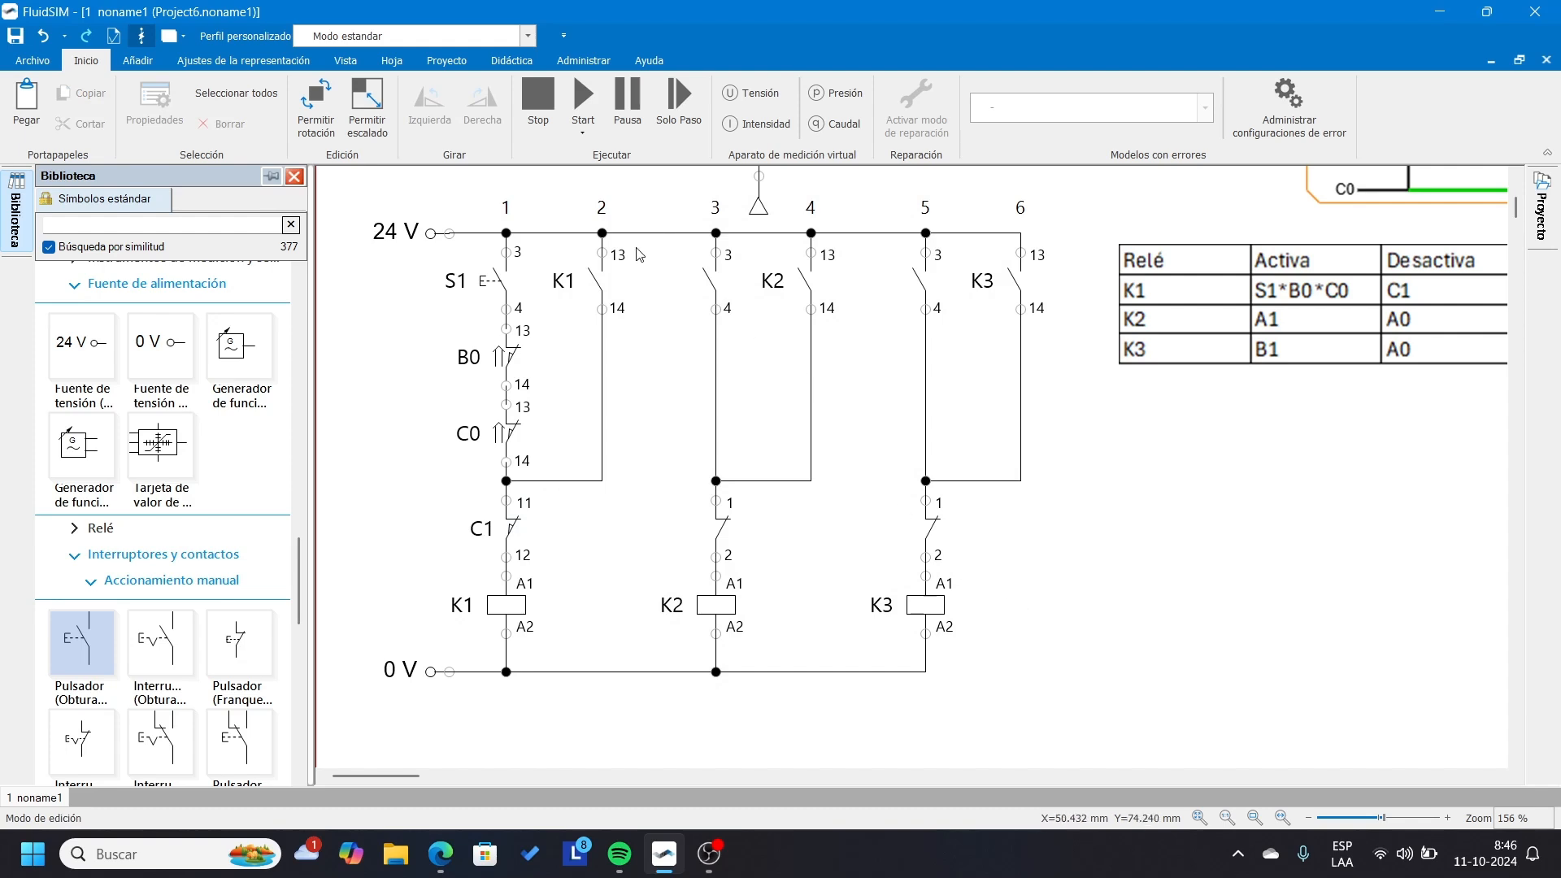
drag(474, 193, 642, 720)
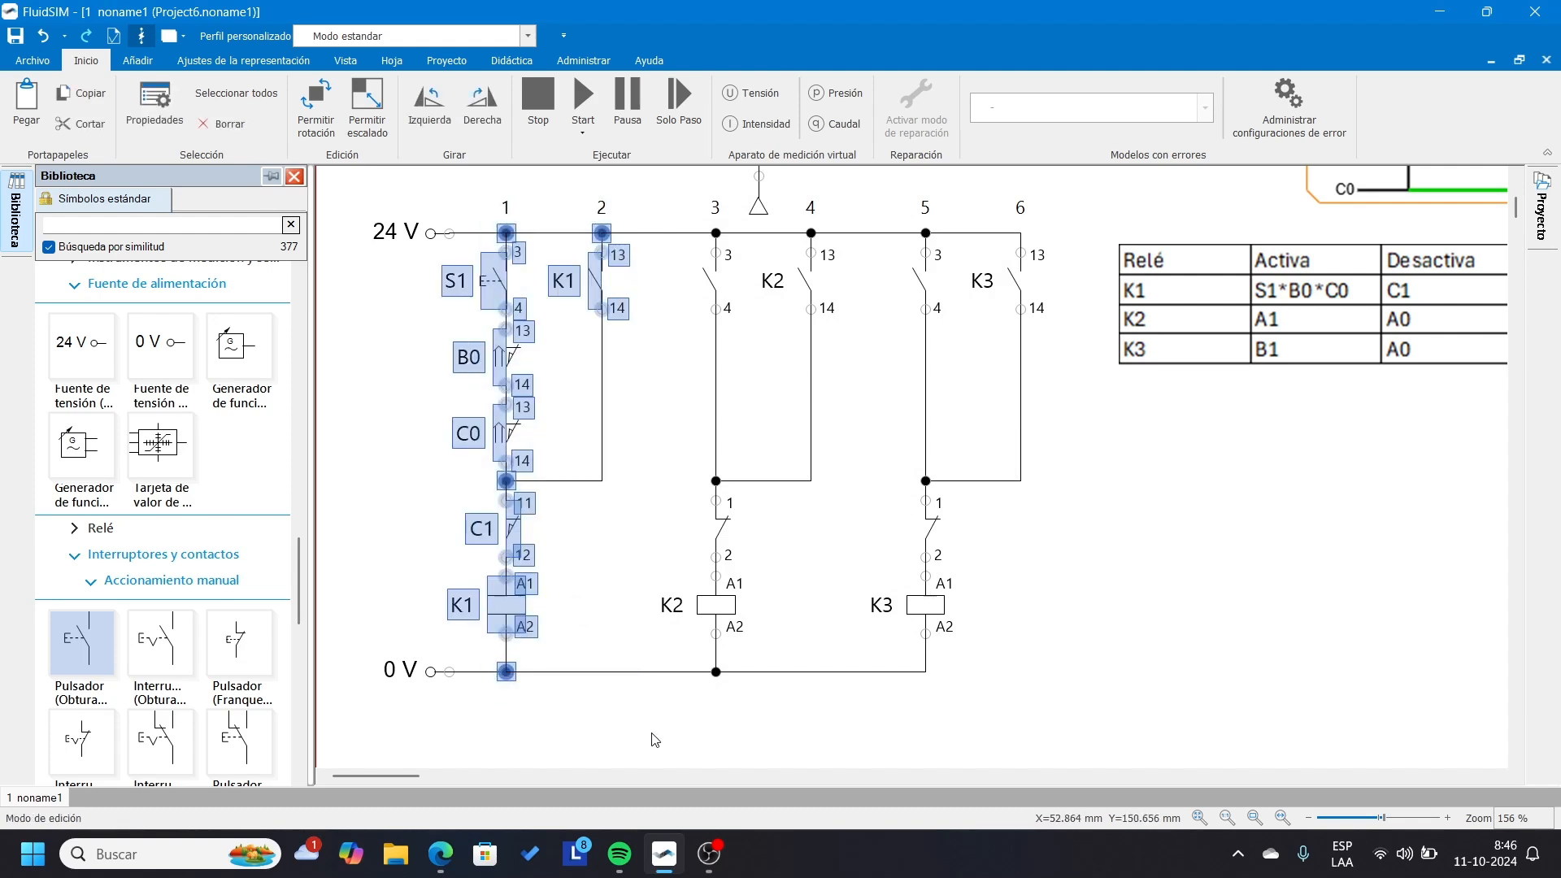
click(653, 726)
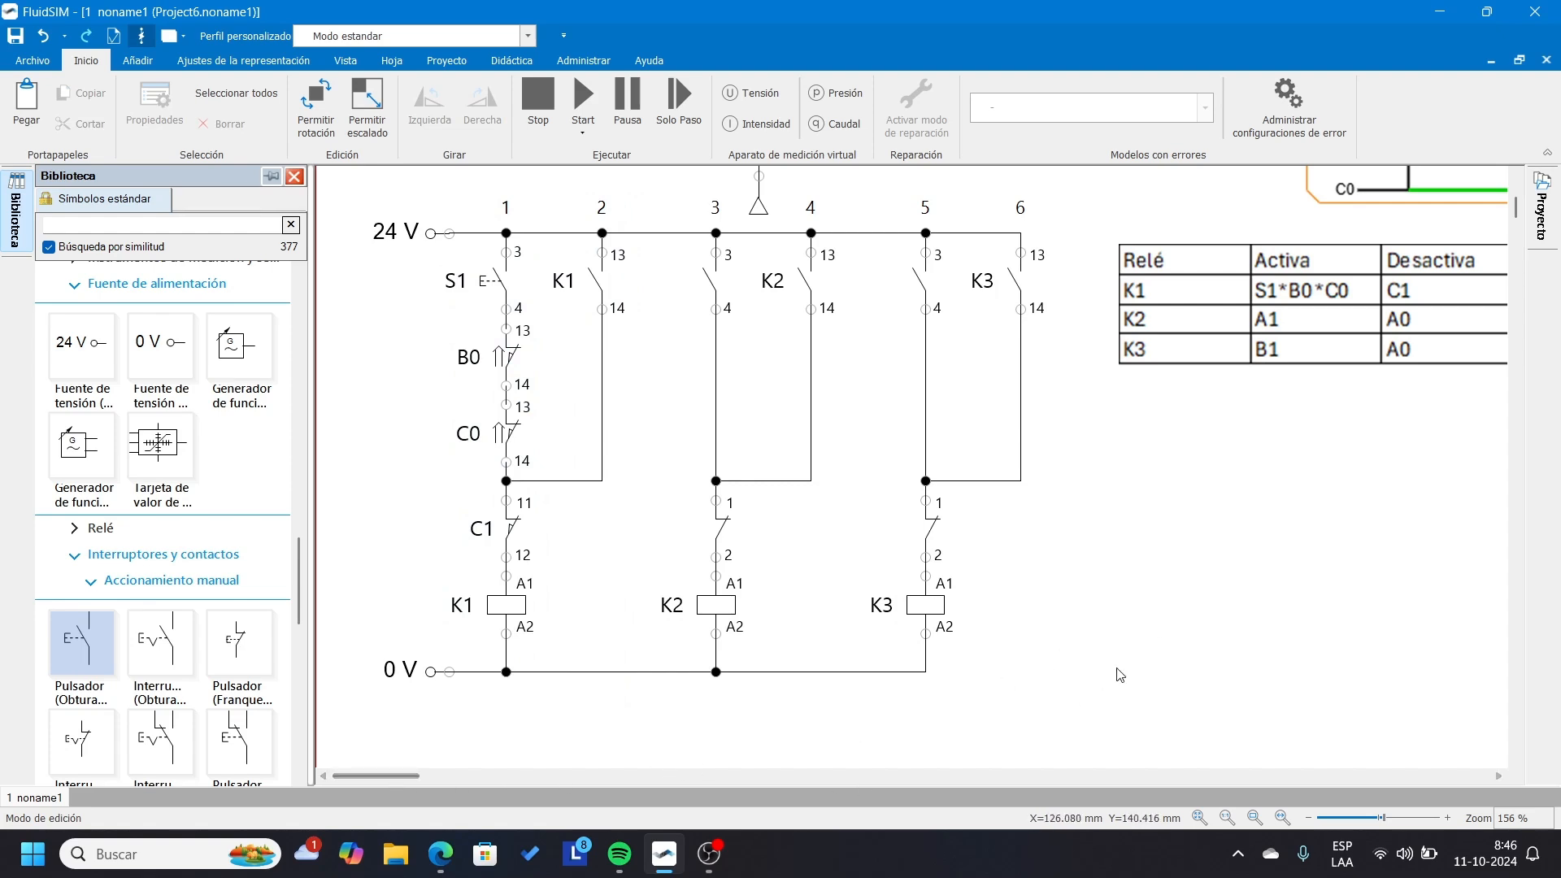
Link the normally open contact at the start of the K2 rung to limit switch A1.
double_click(712, 287)
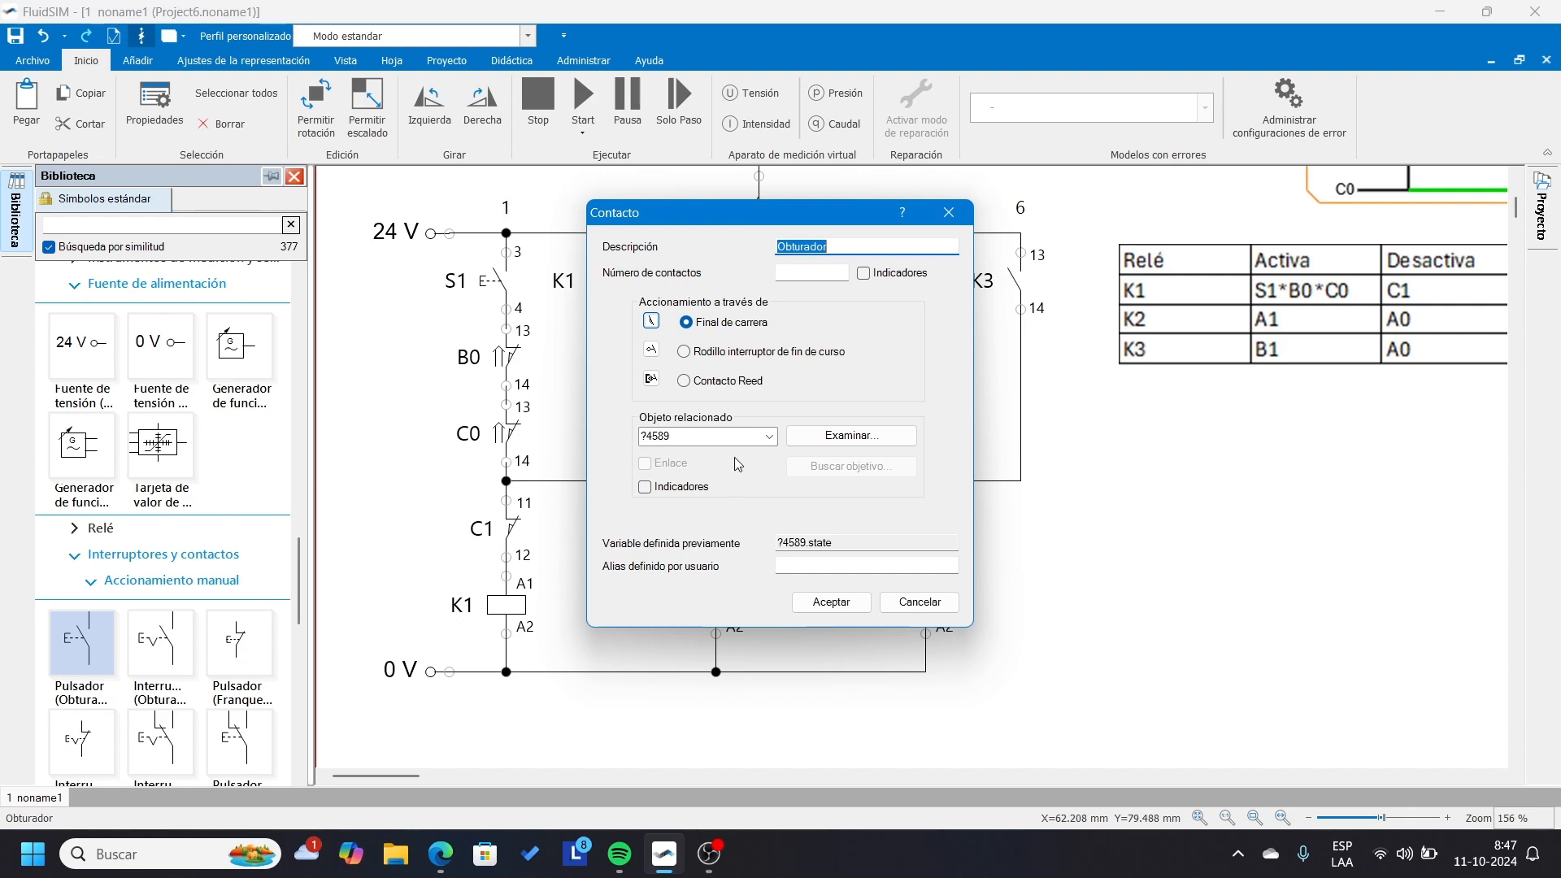
click(770, 437)
click(724, 466)
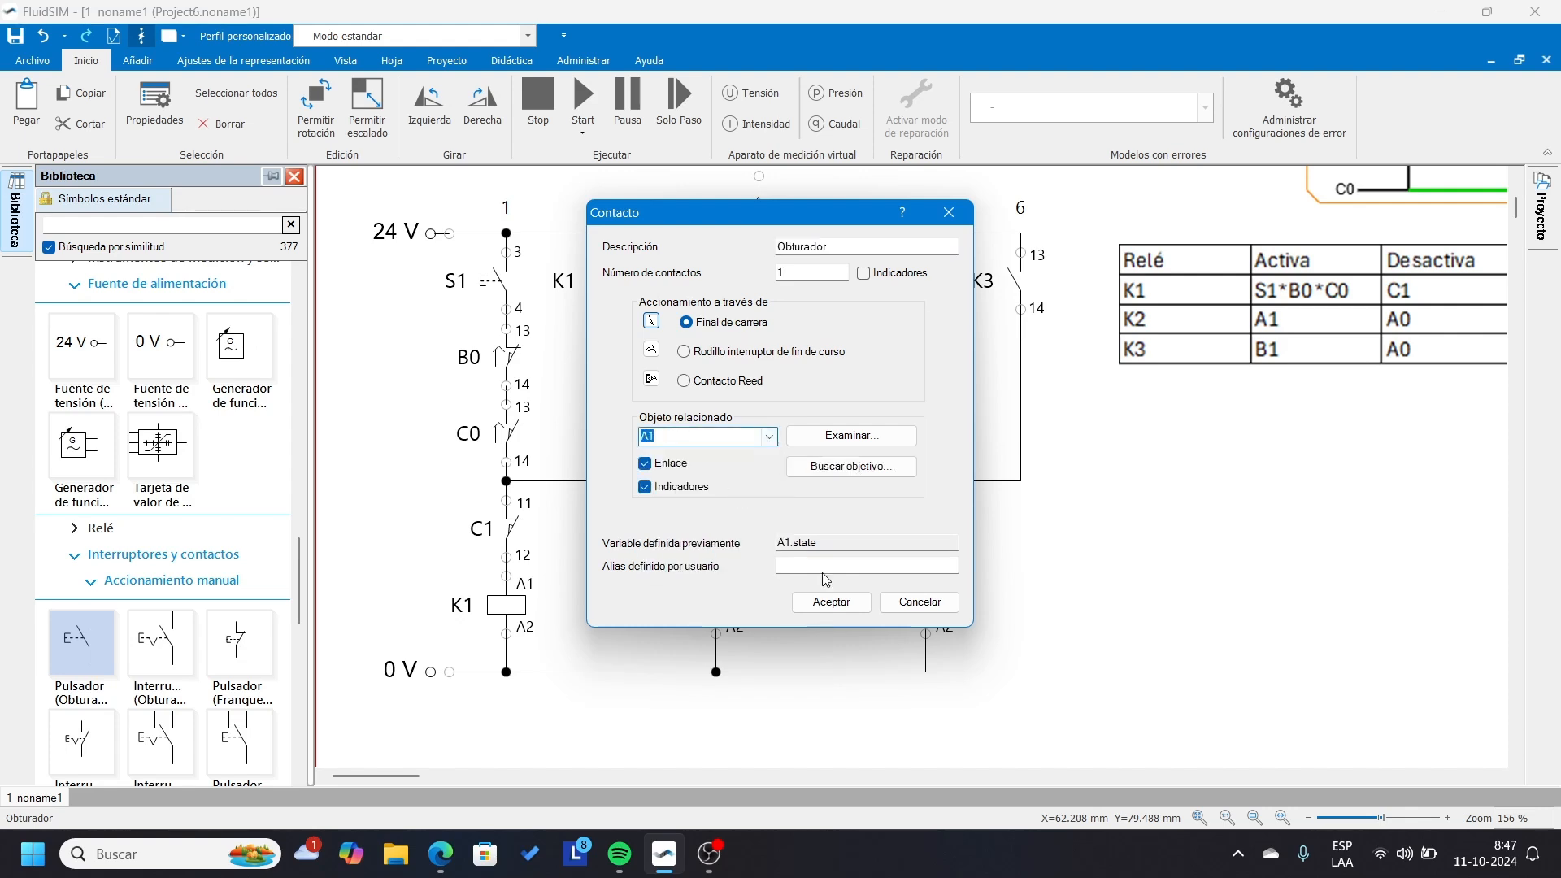
click(840, 611)
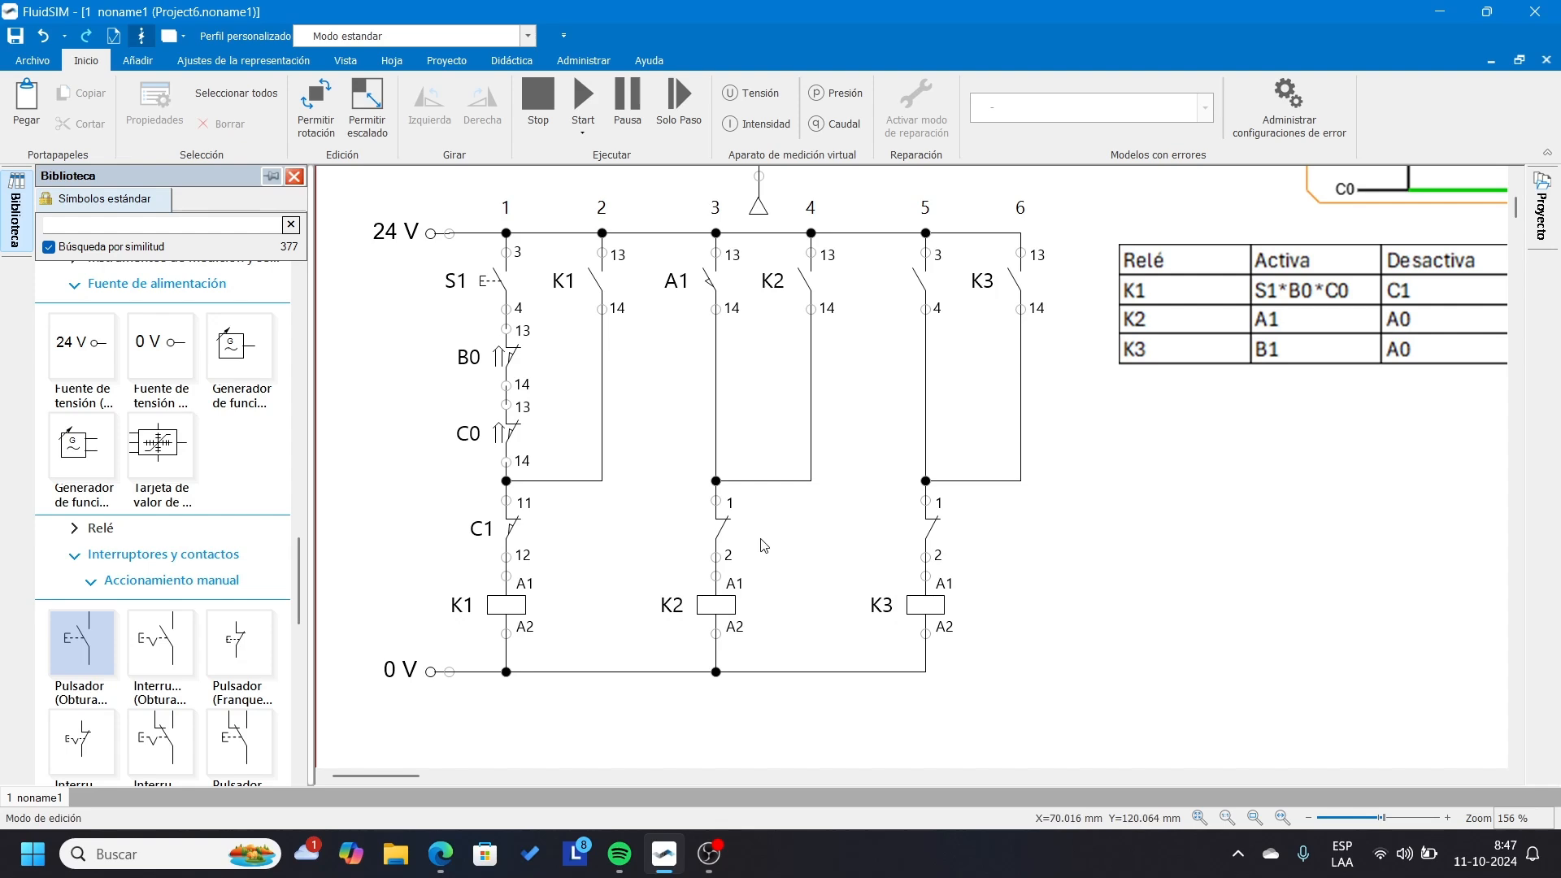
Link the normally closed contact above the K2 coil to limit switch A0.
click(723, 538)
double_click(723, 538)
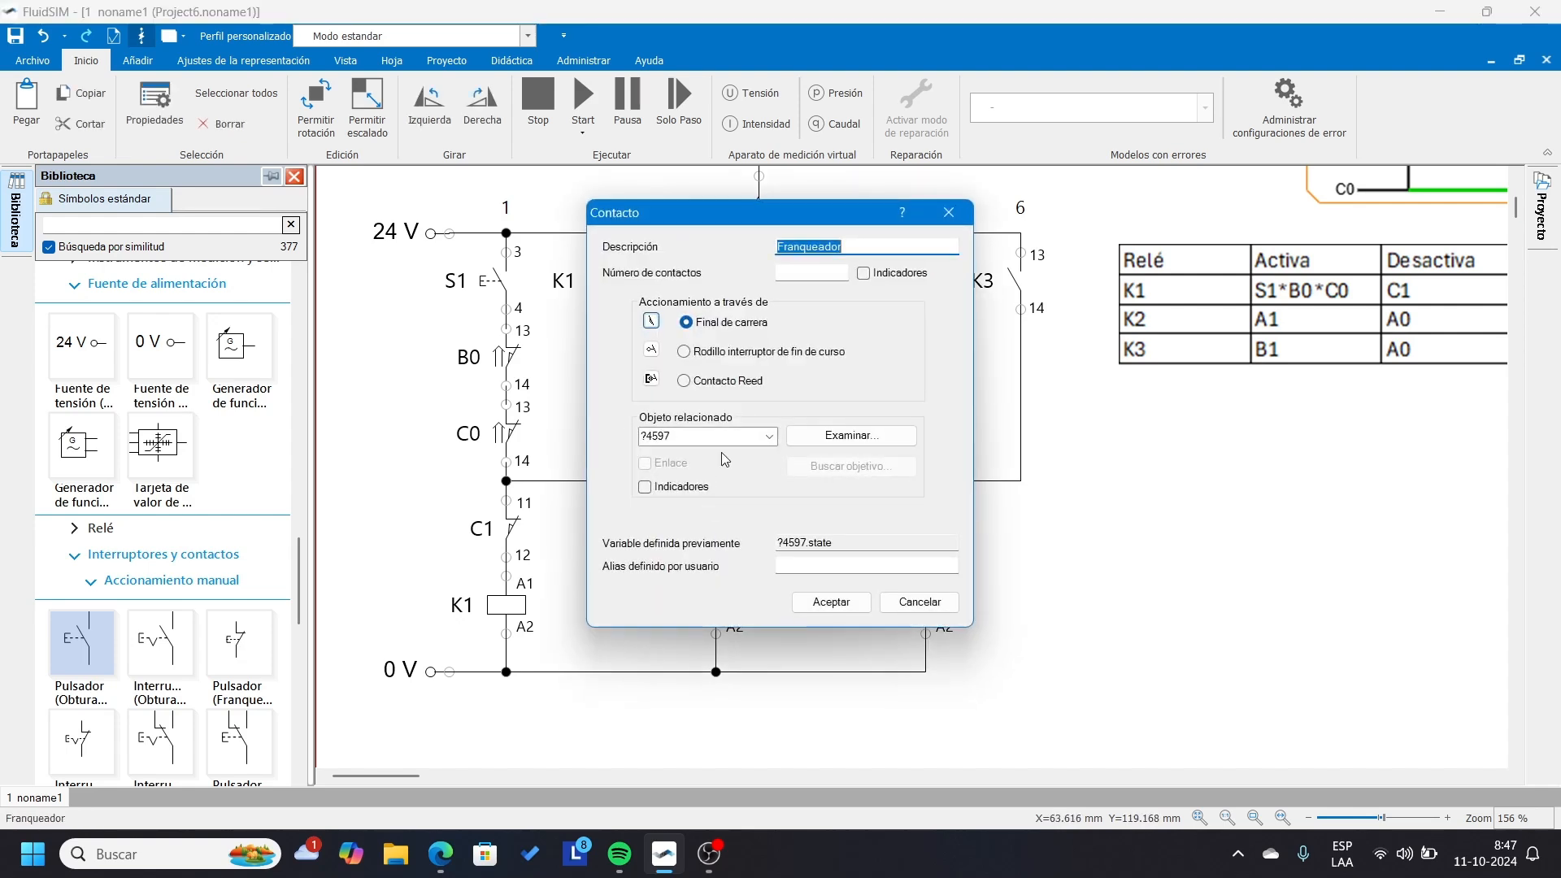
click(769, 437)
click(659, 466)
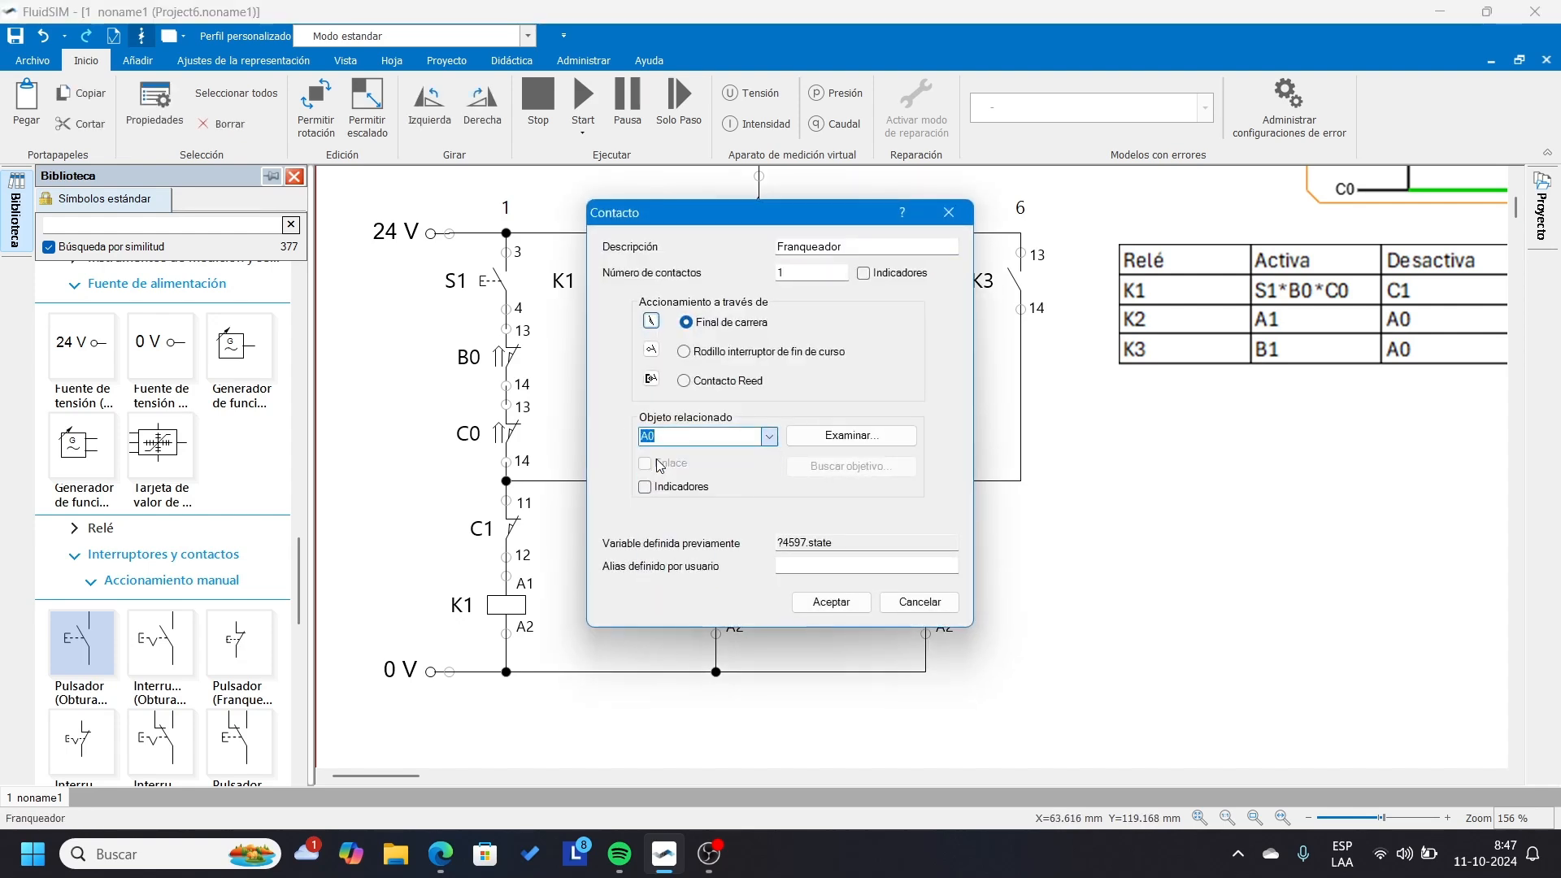
click(831, 601)
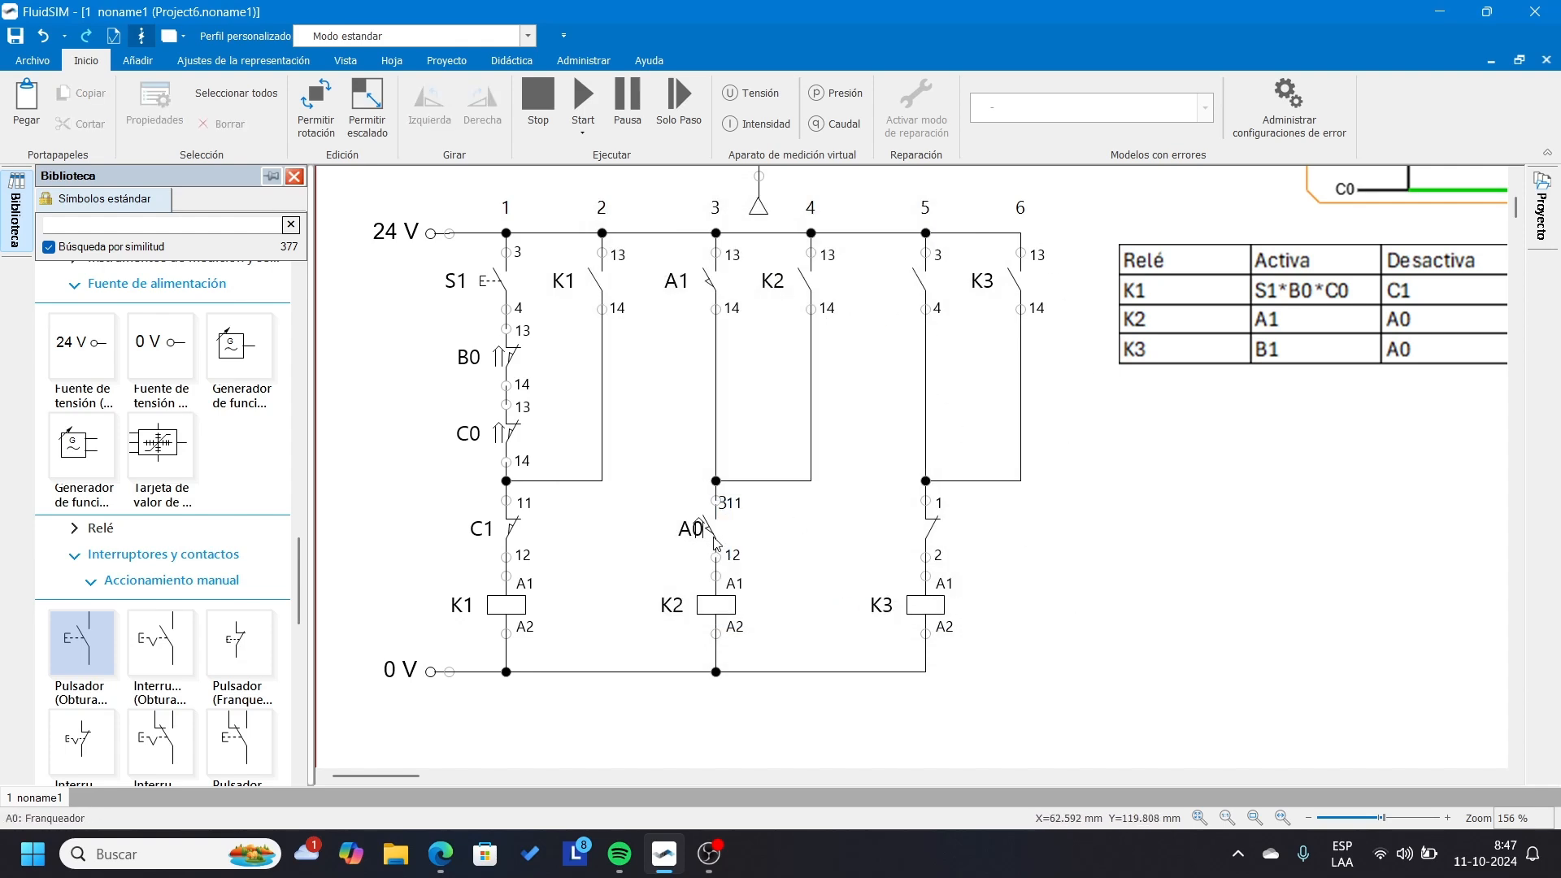
Move the A0 label in the K2 rung away from its contact so it no longer overlaps the actuation arrow.
scroll(715, 544, up, 5)
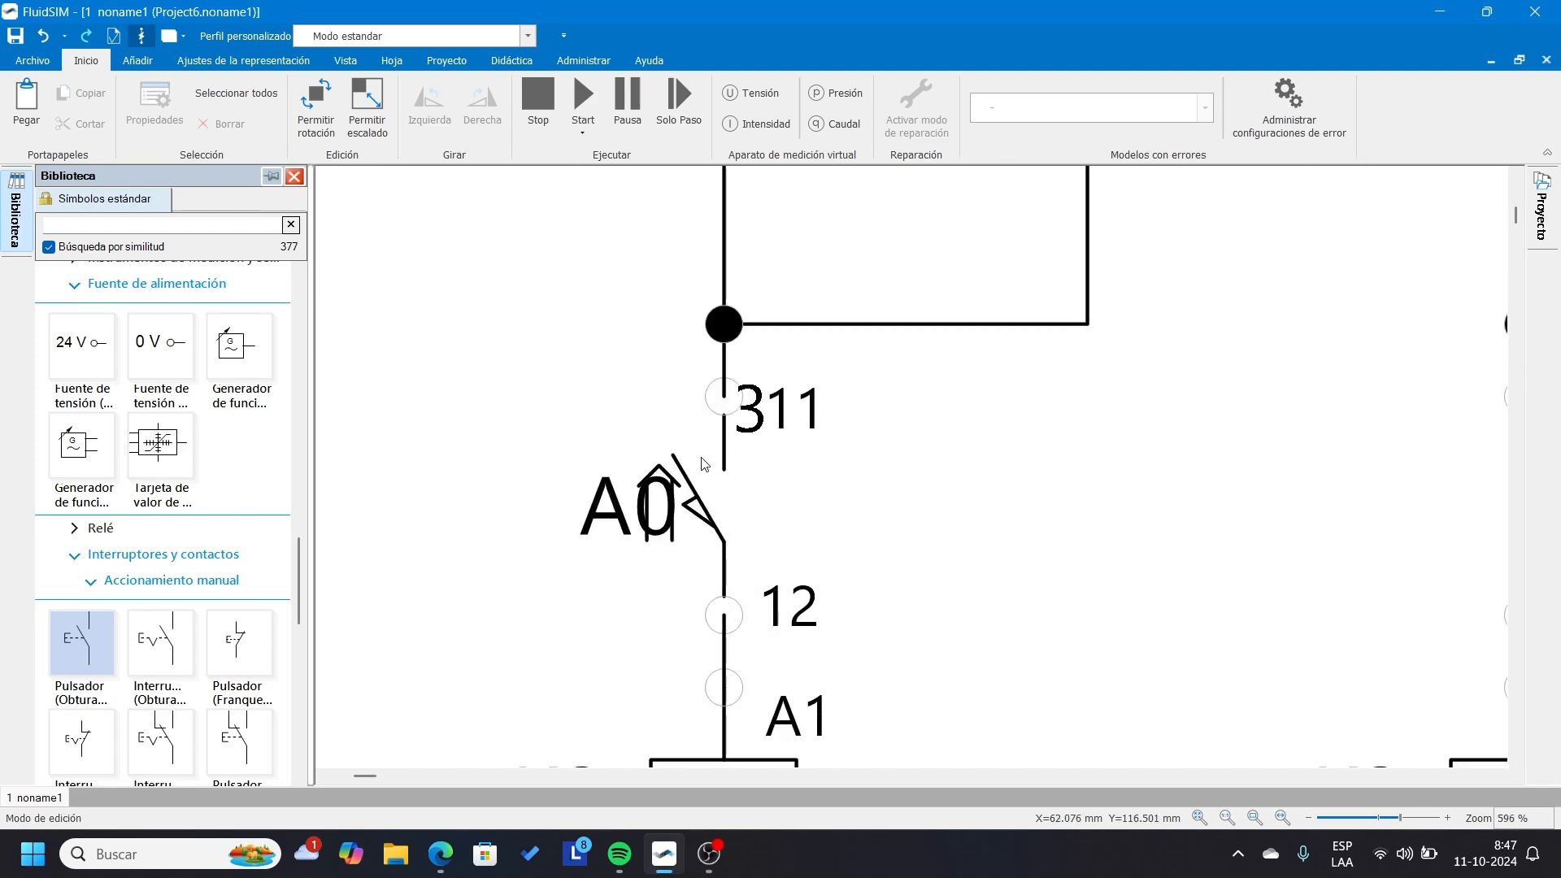
click(607, 521)
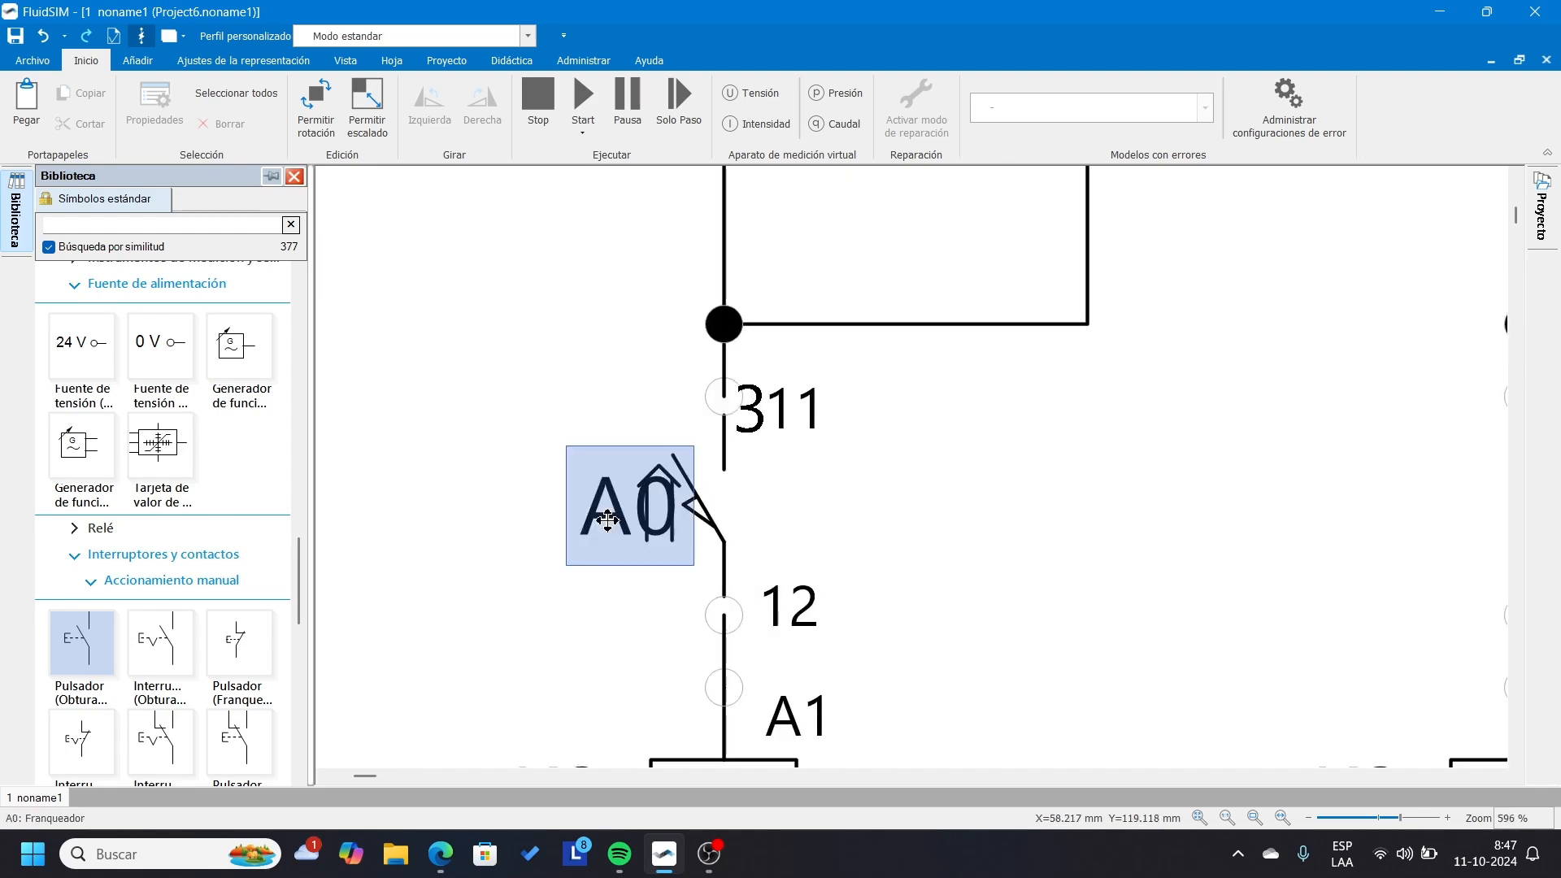
drag(608, 520, 573, 504)
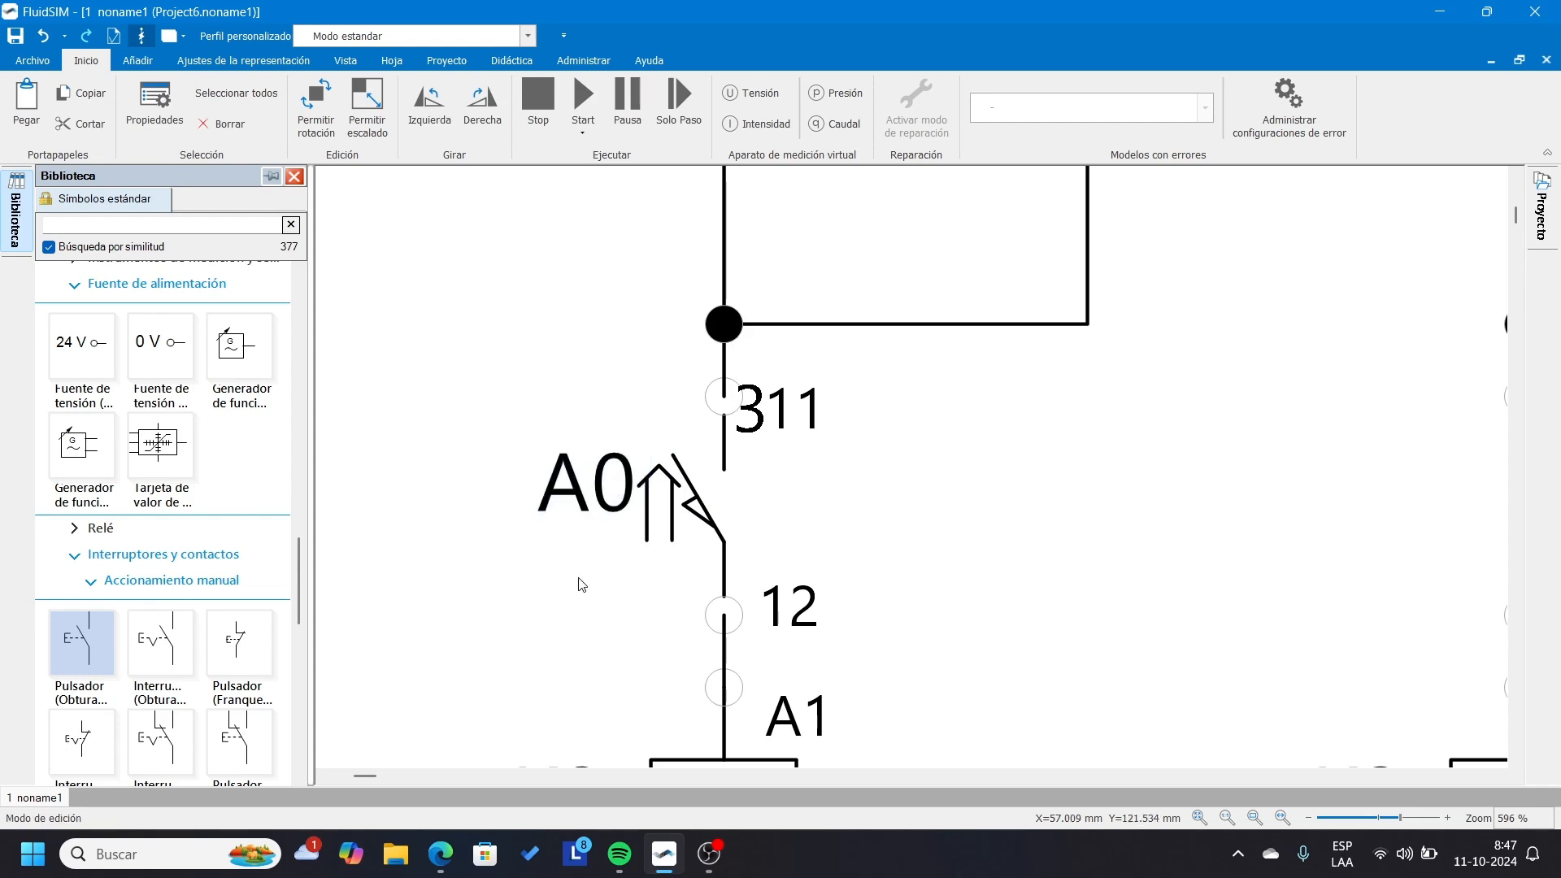
click(582, 584)
scroll(689, 416, down, 2)
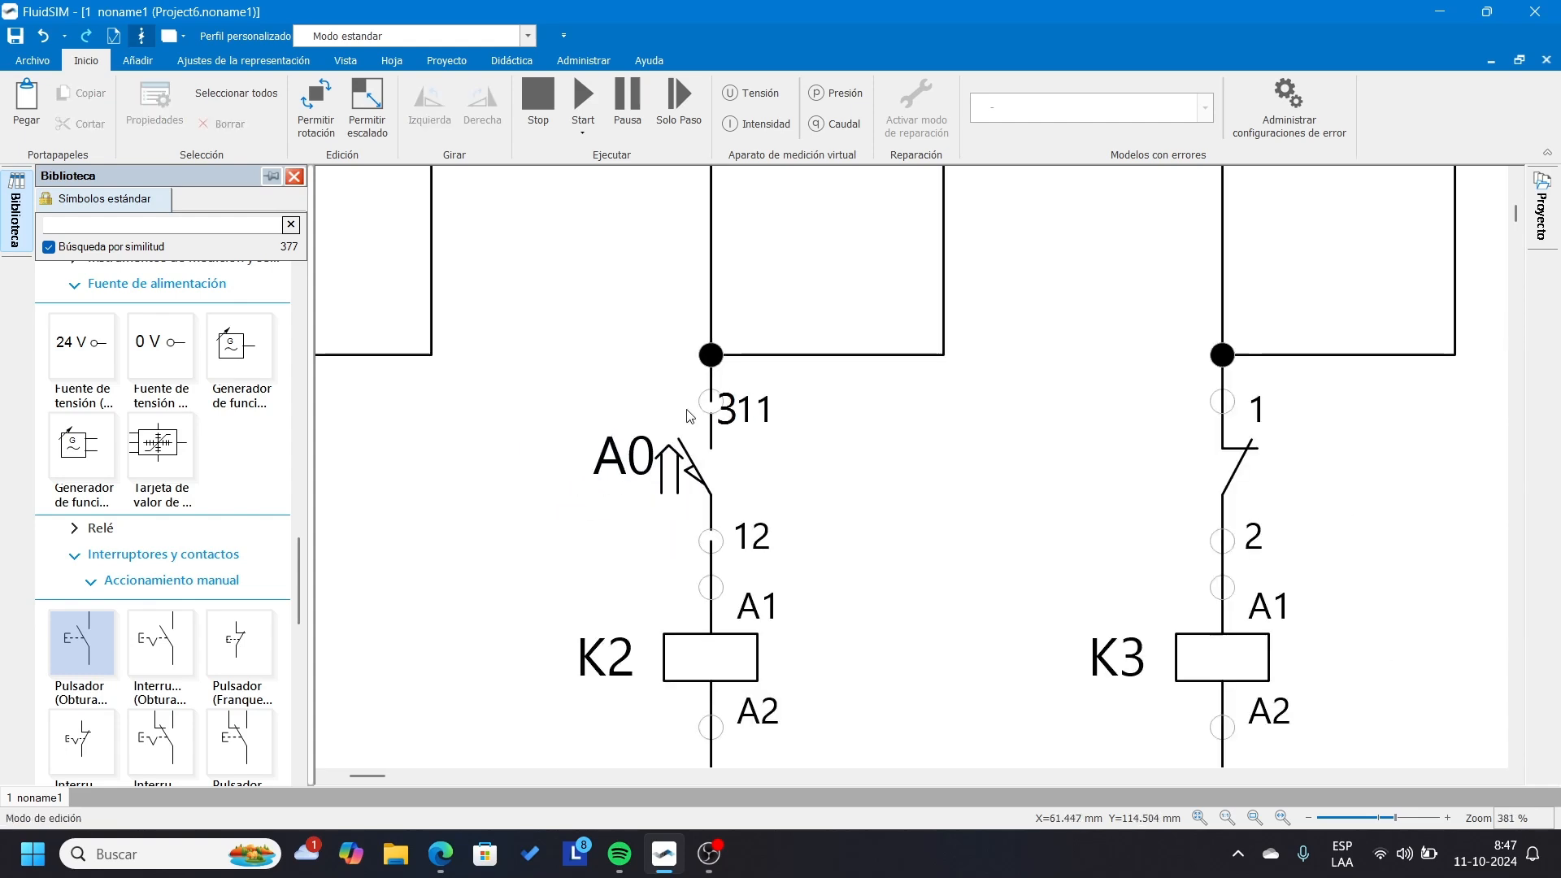
scroll(689, 416, down, 2)
scroll(690, 416, down, 1)
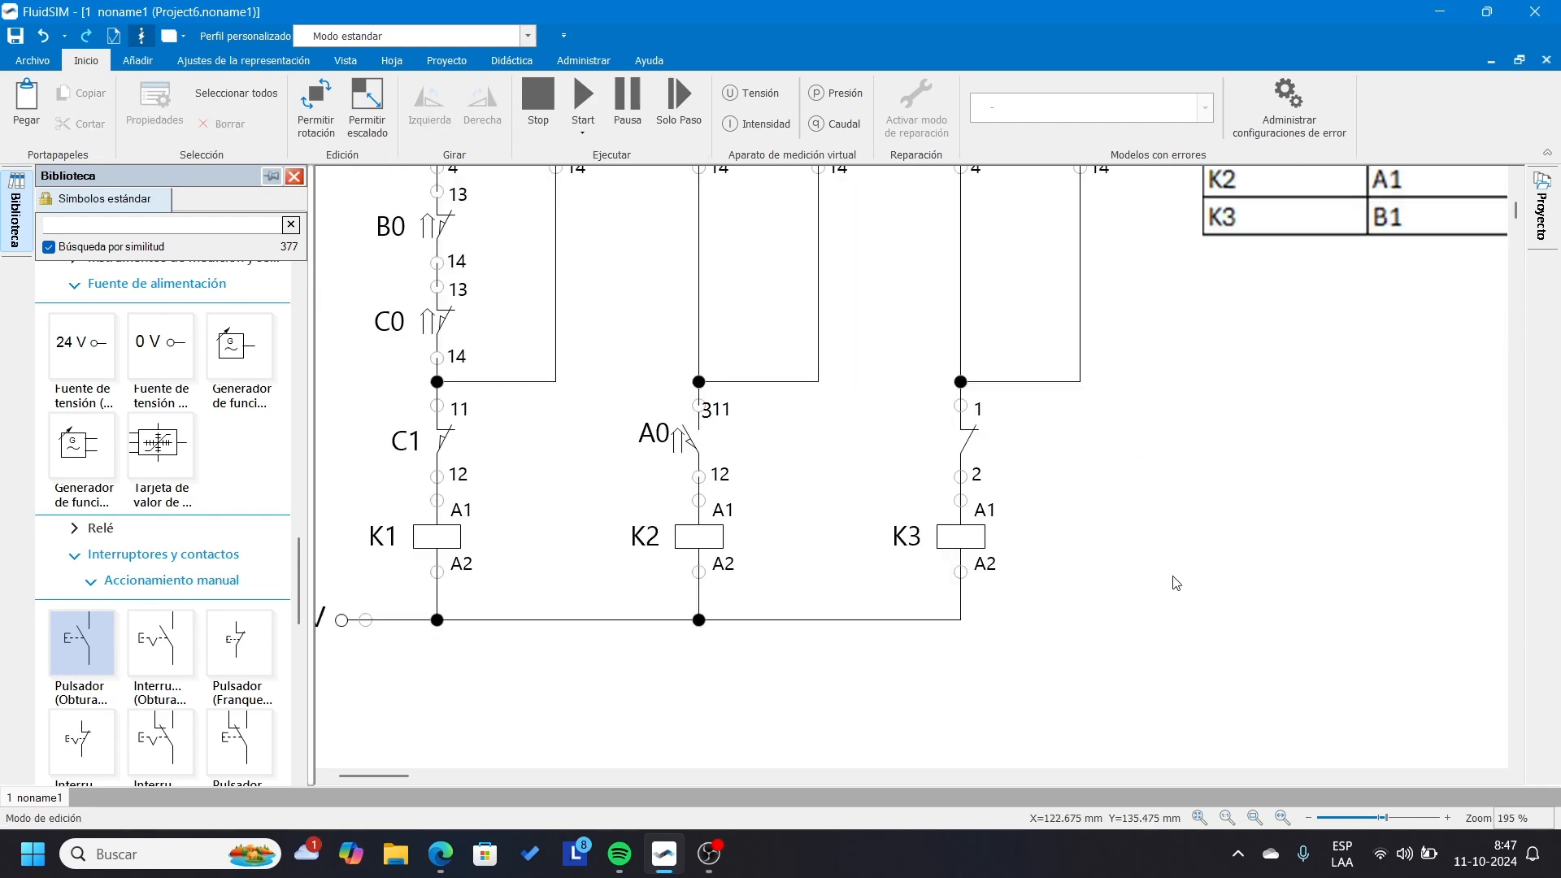
scroll(1176, 583, down, 1)
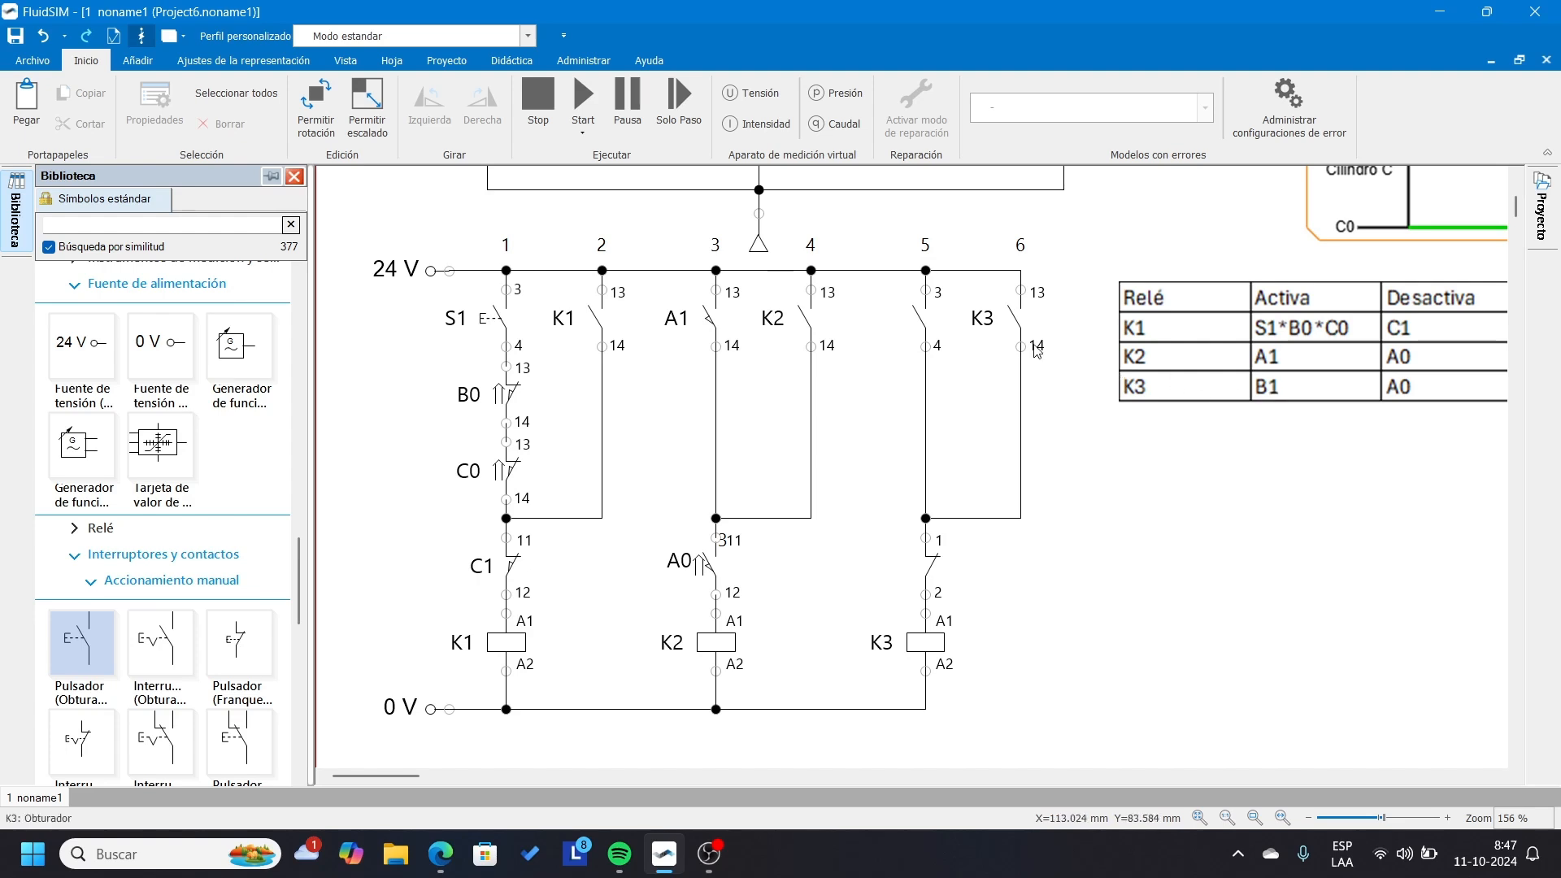
Link the normally open contact at the start of the K3 rung to limit switch B1.
double_click(921, 328)
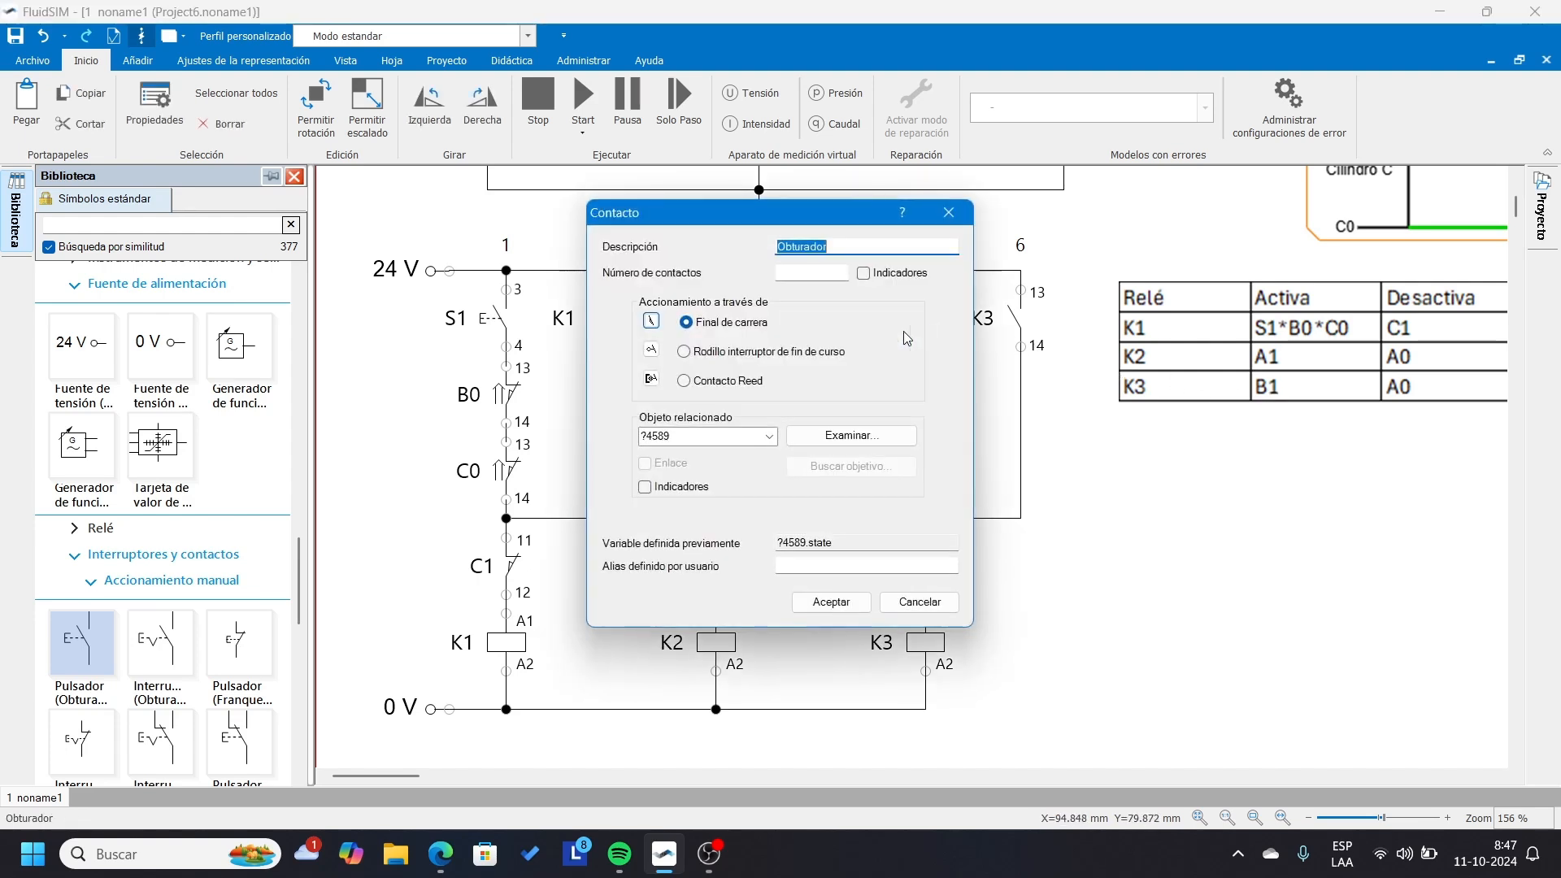
click(767, 438)
click(744, 500)
click(829, 602)
click(1128, 574)
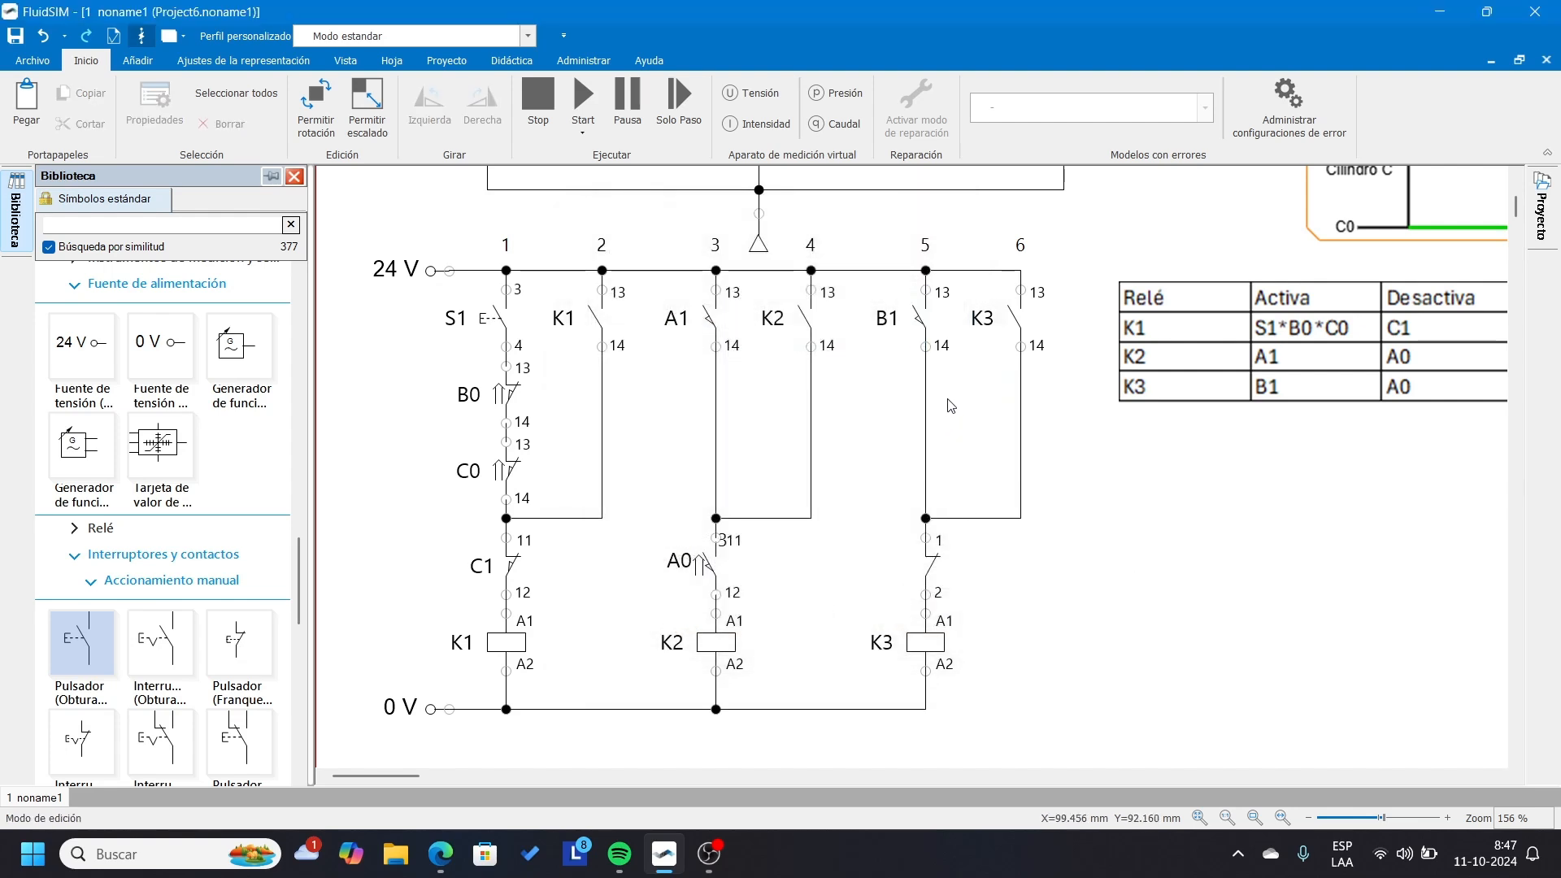
Link the normally closed contact above the K3 coil to limit switch A0 and shift its label clear of the symbol.
double_click(934, 575)
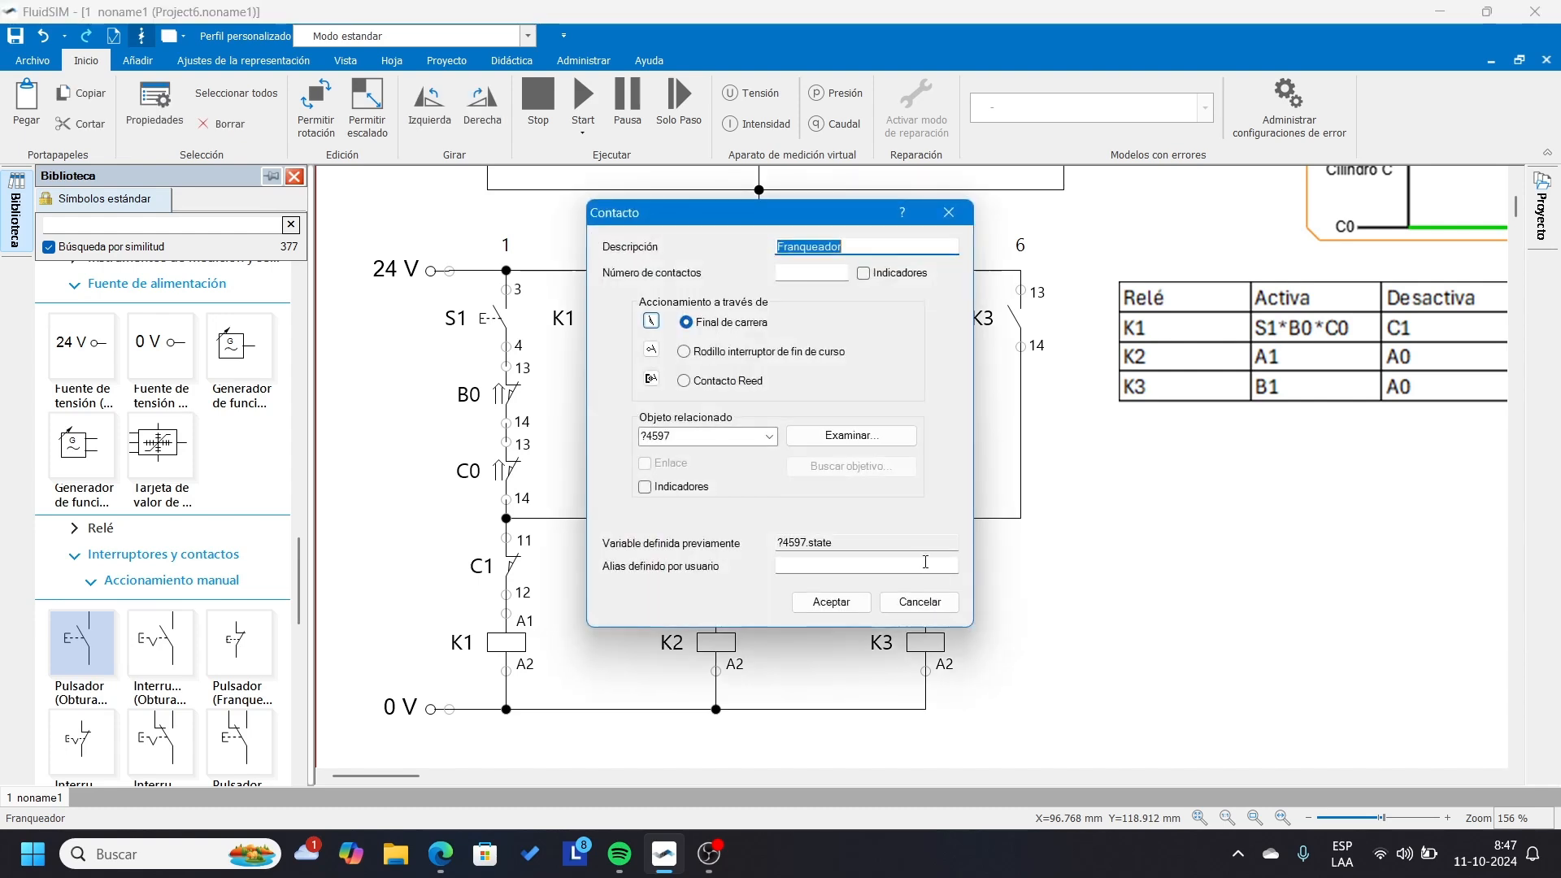
click(768, 438)
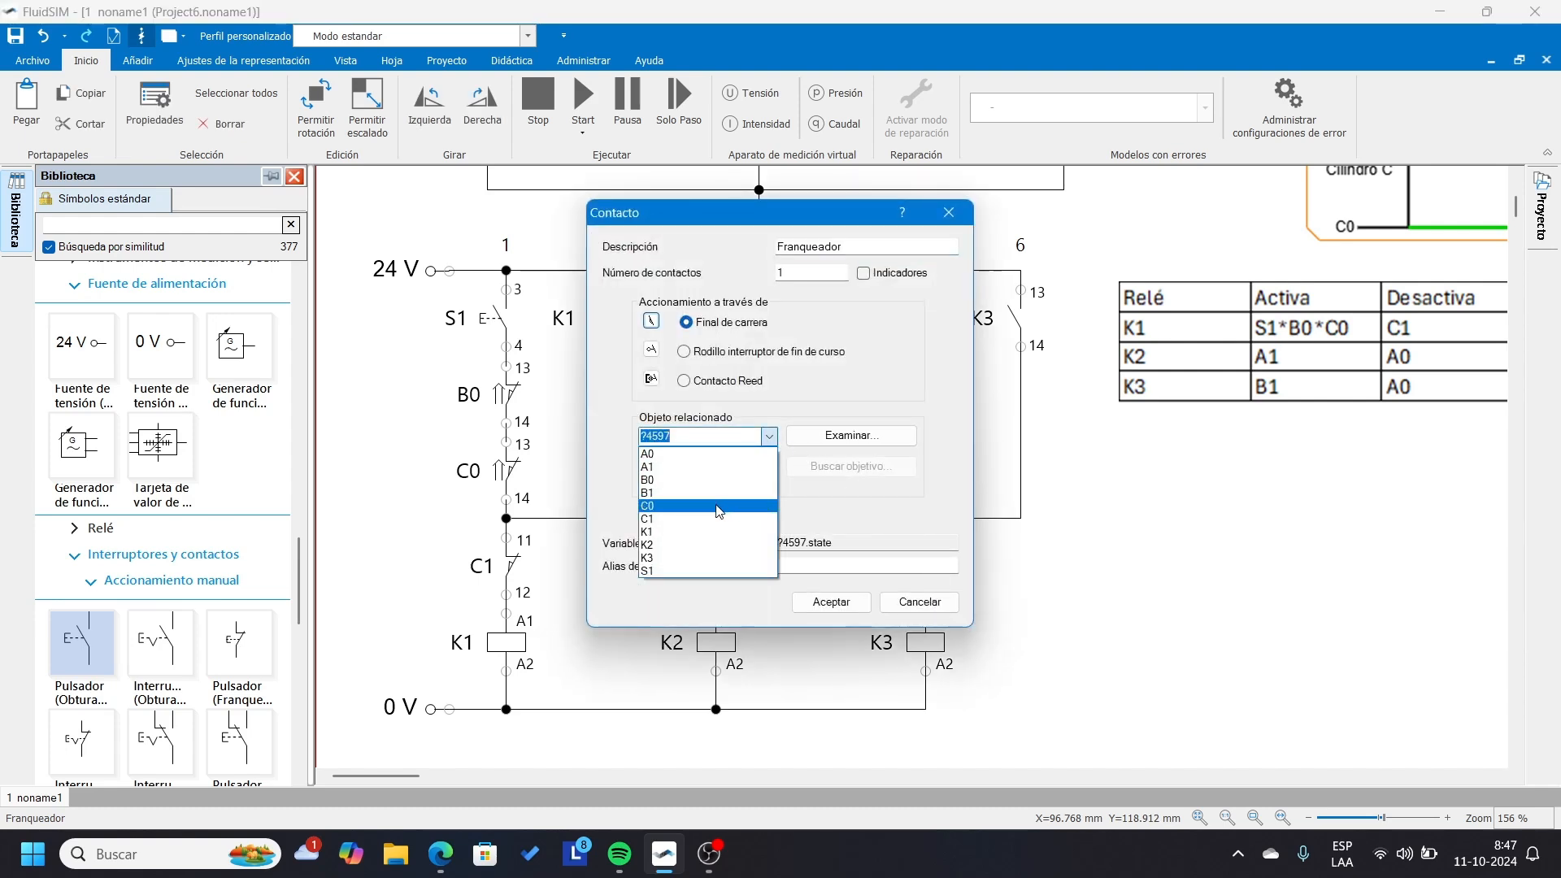
click(680, 456)
click(830, 602)
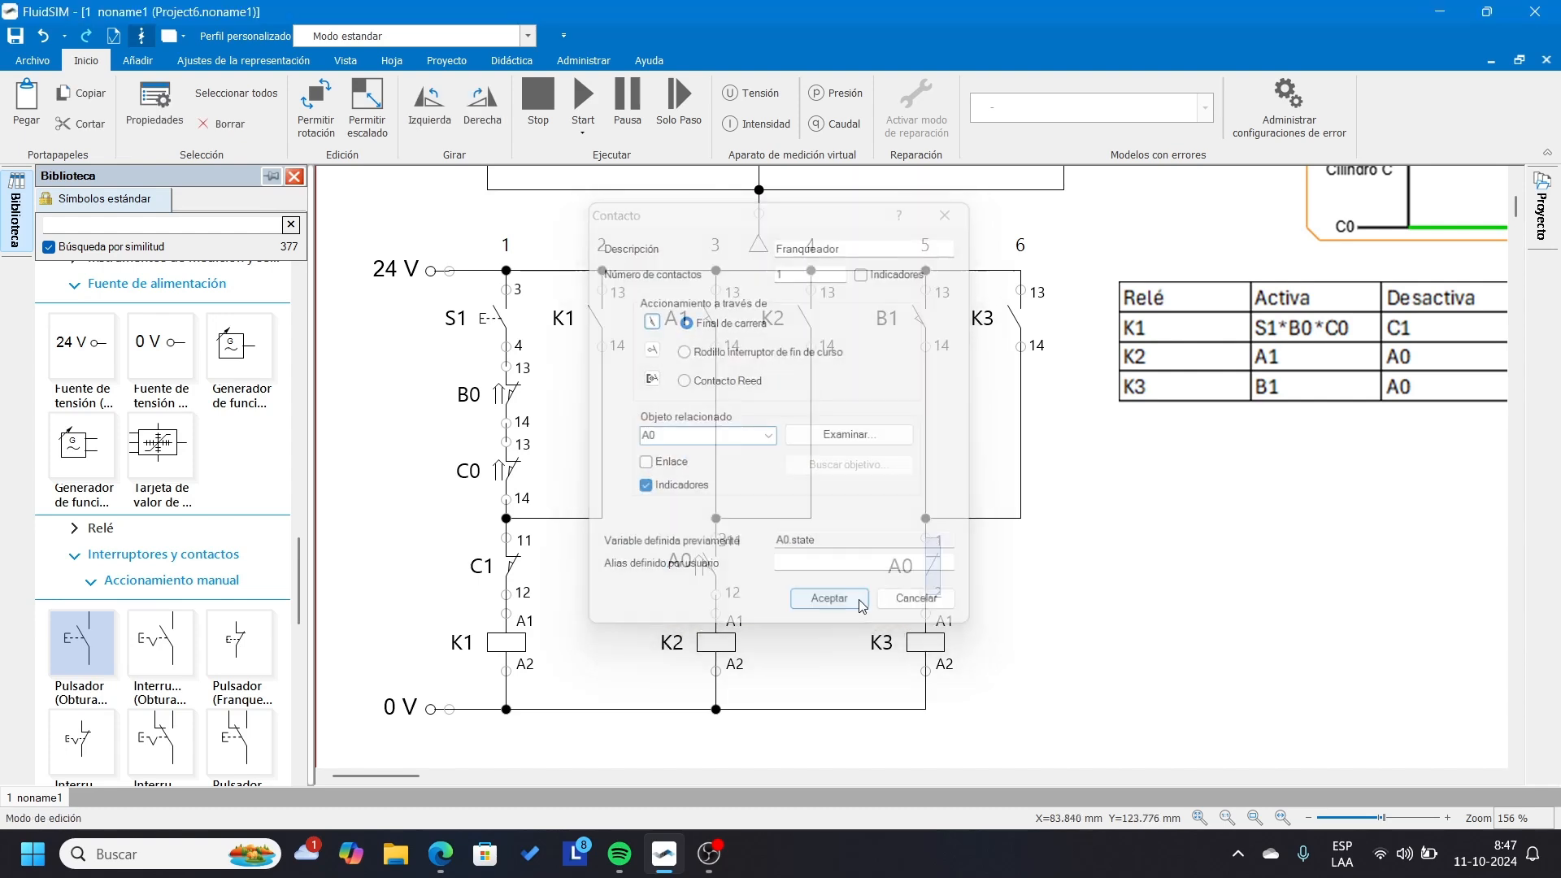
click(900, 568)
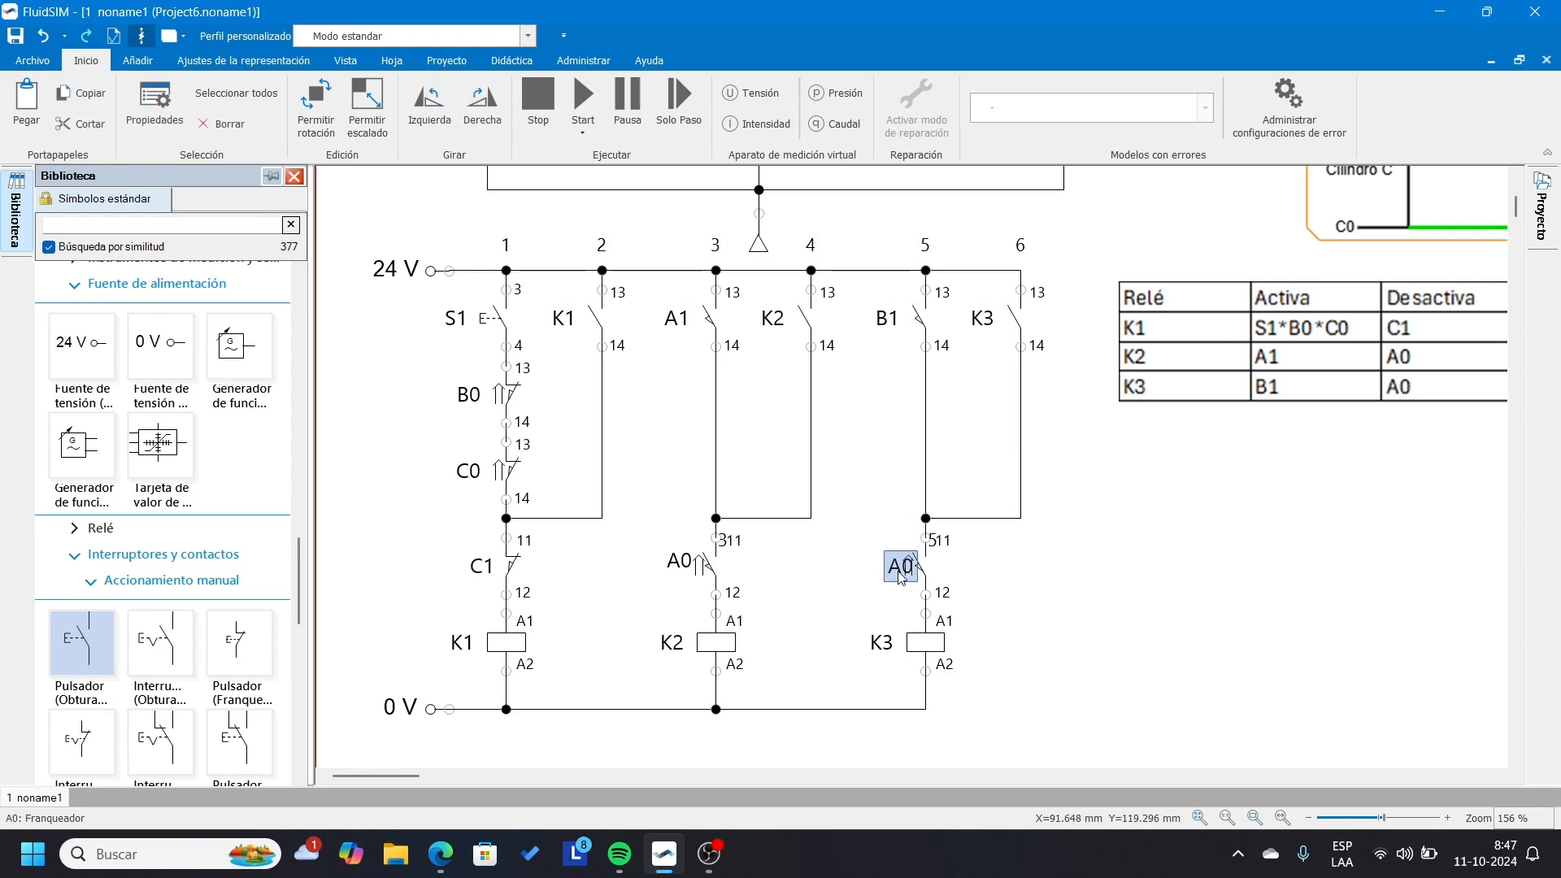
drag(900, 570, 889, 569)
click(1070, 603)
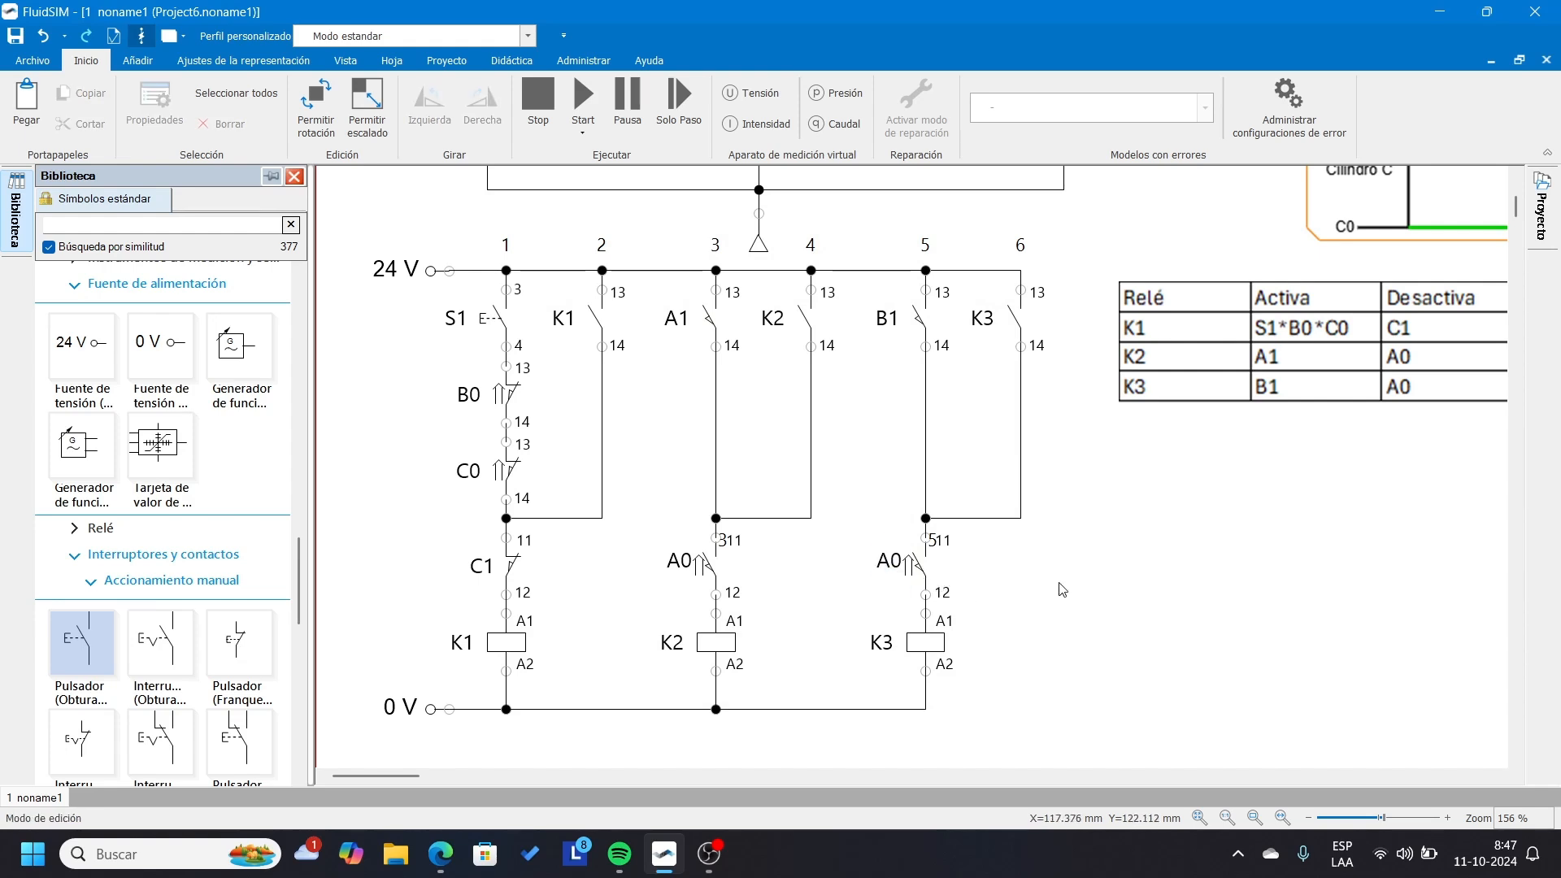
Move the relay table farther from the circuit to free space beside the K3 rung.
scroll(1035, 520, down, 2)
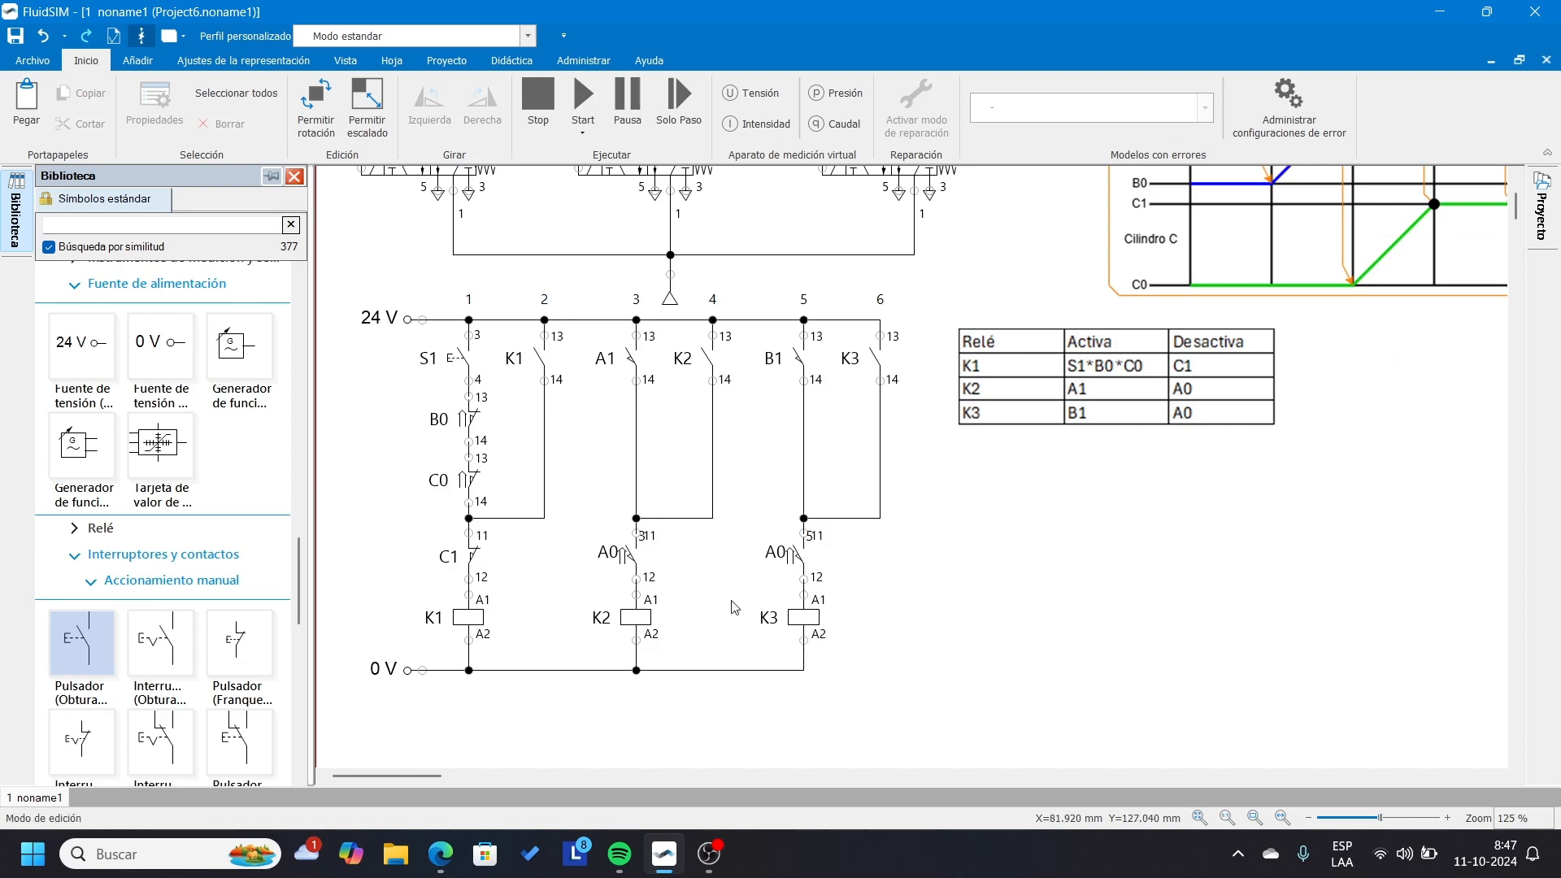
scroll(752, 619, up, 2)
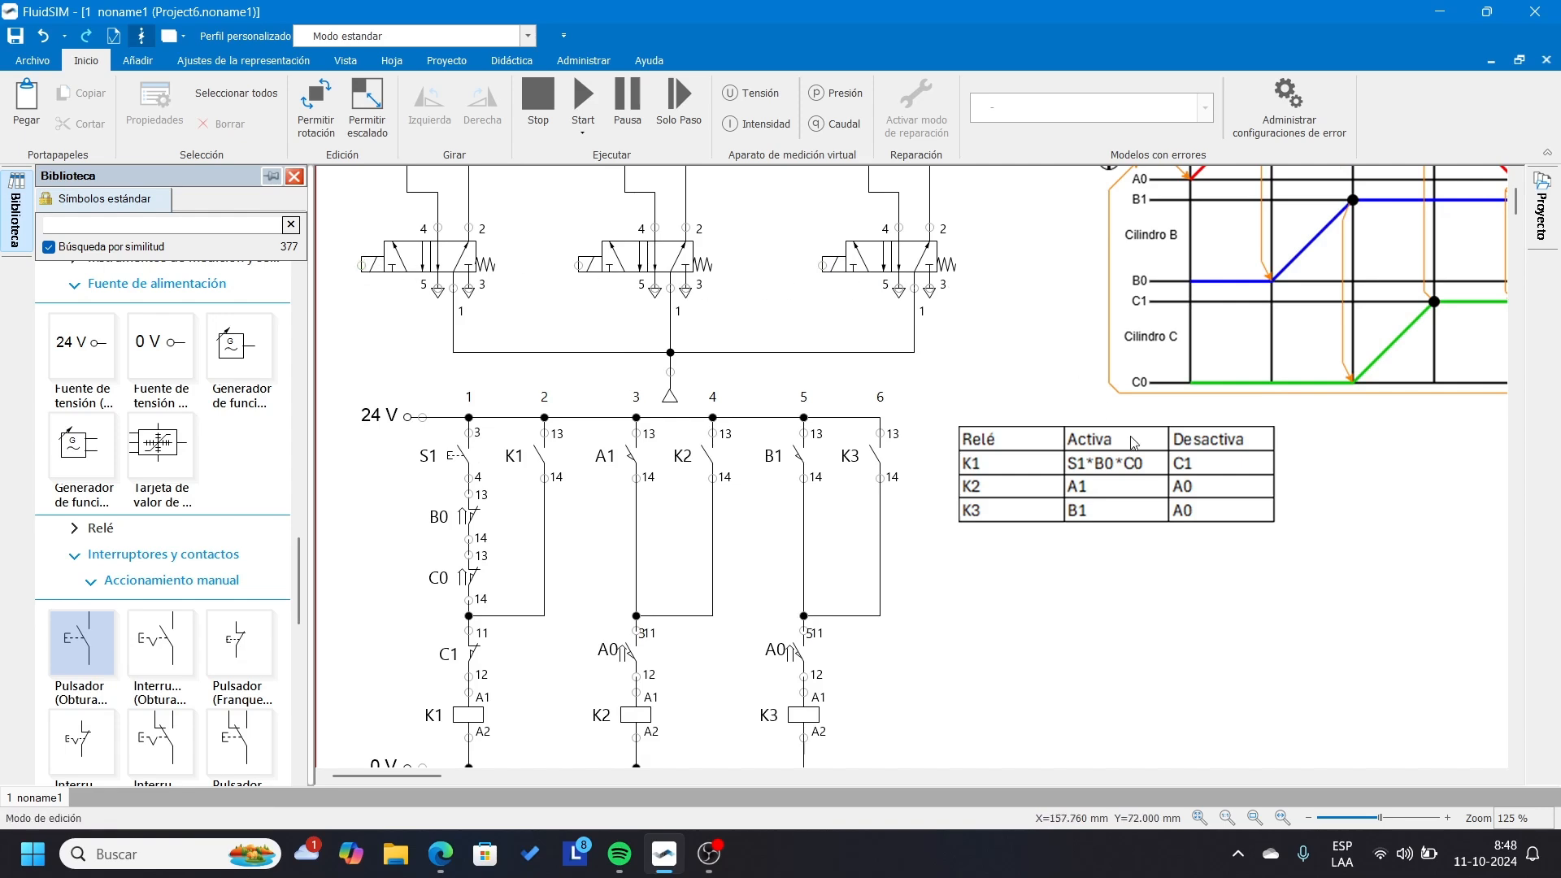
drag(1031, 491, 1275, 490)
Add three normally open contacts beyond the K3 holding contact and extend the 24 V line to them.
scroll(961, 491, down, 2)
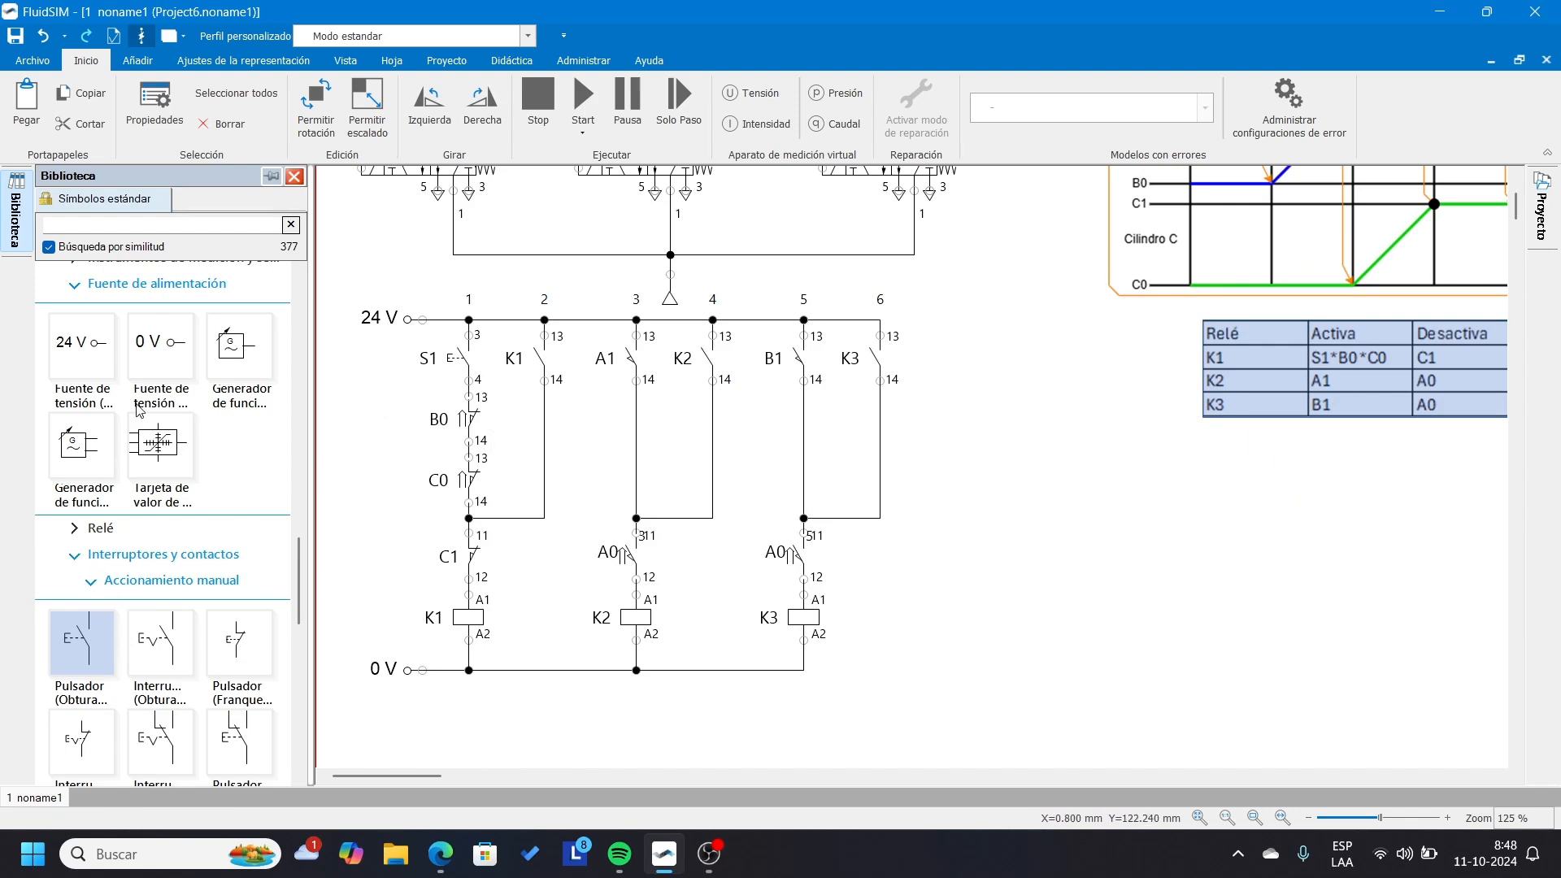
scroll(147, 439, down, 3)
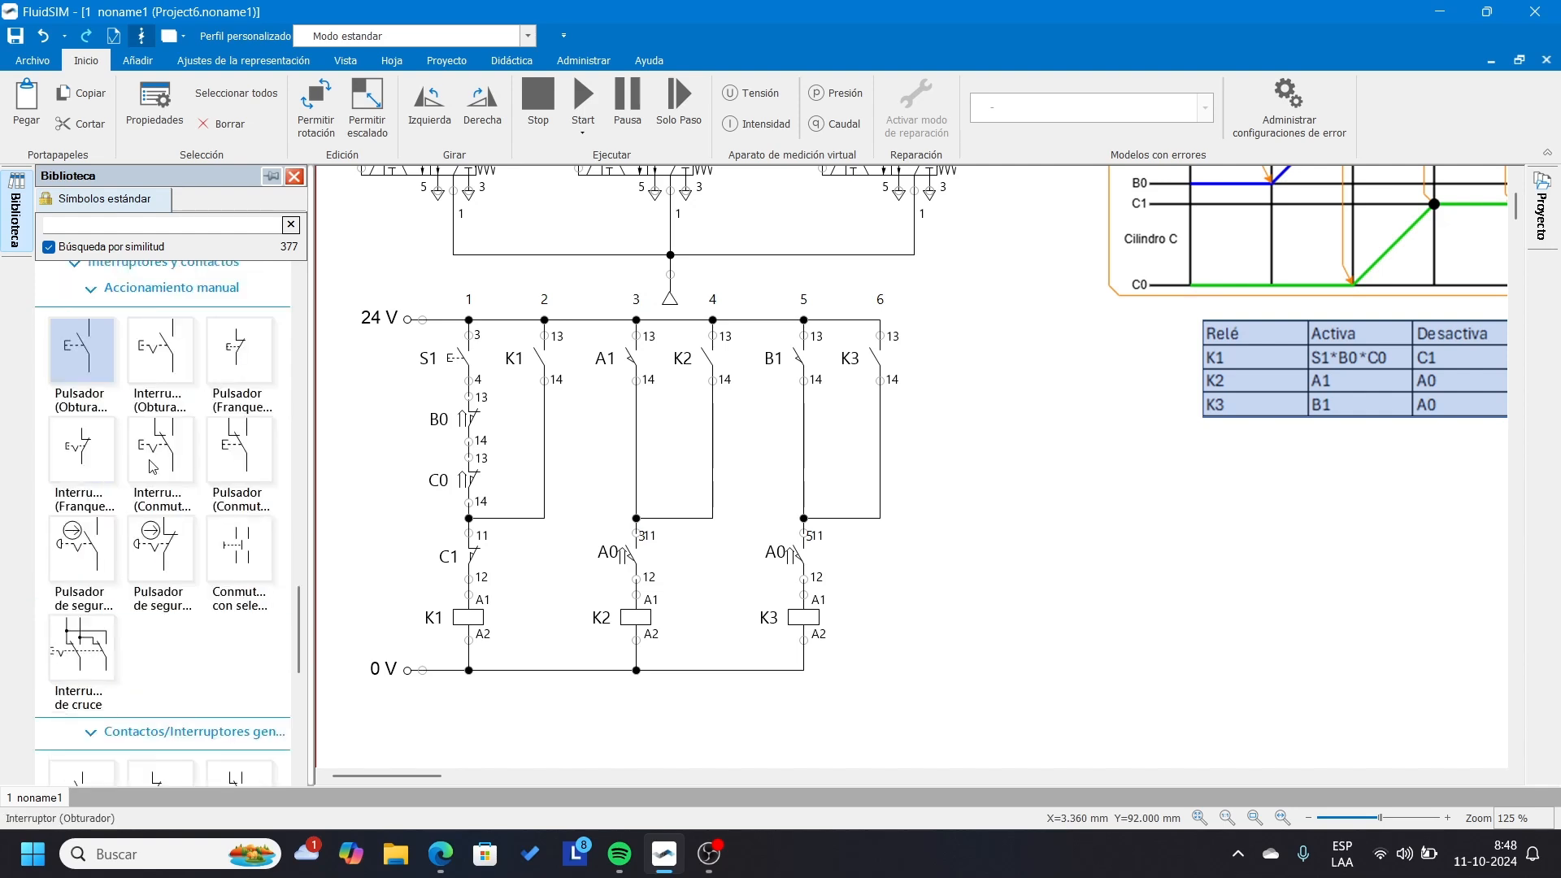
scroll(152, 466, down, 1)
drag(81, 695, 1032, 320)
click(1118, 447)
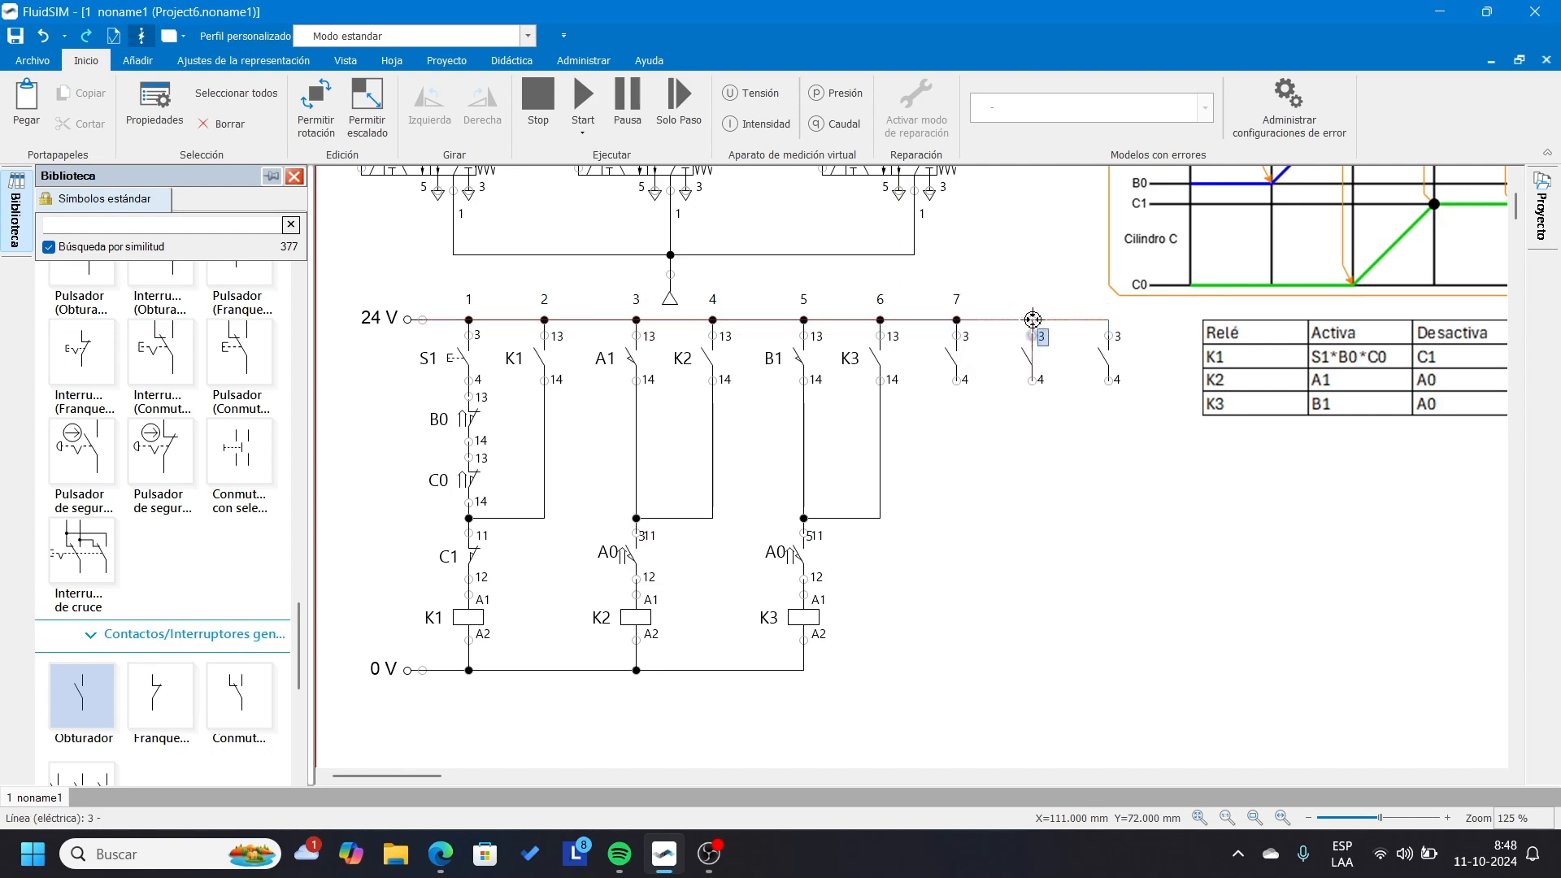
click(1039, 480)
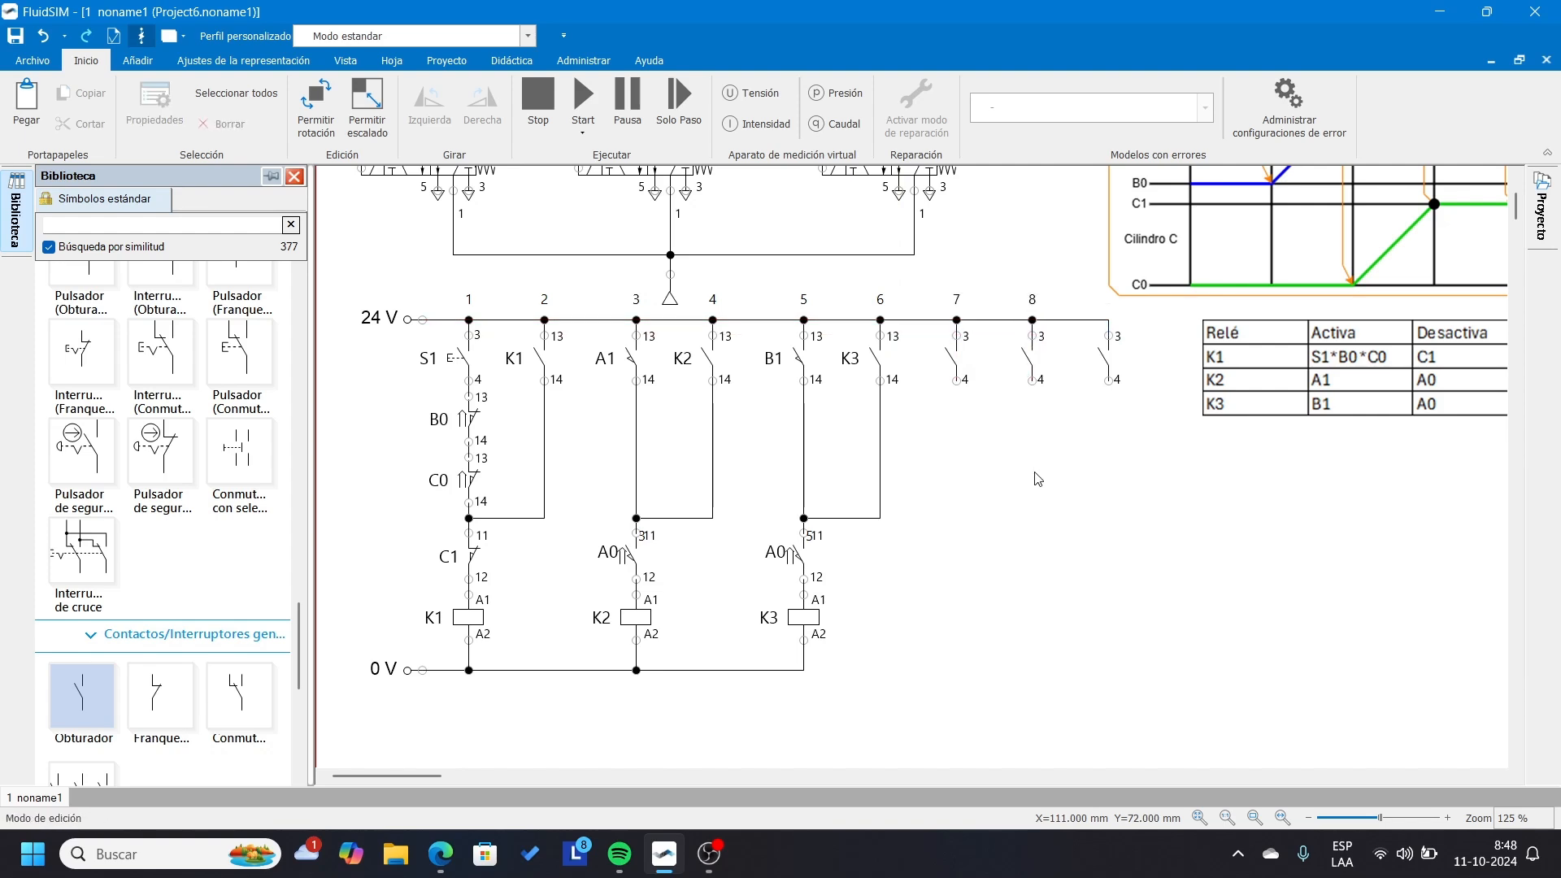
Link the new normally open contact in column 7 to relay K1.
double_click(953, 358)
click(769, 437)
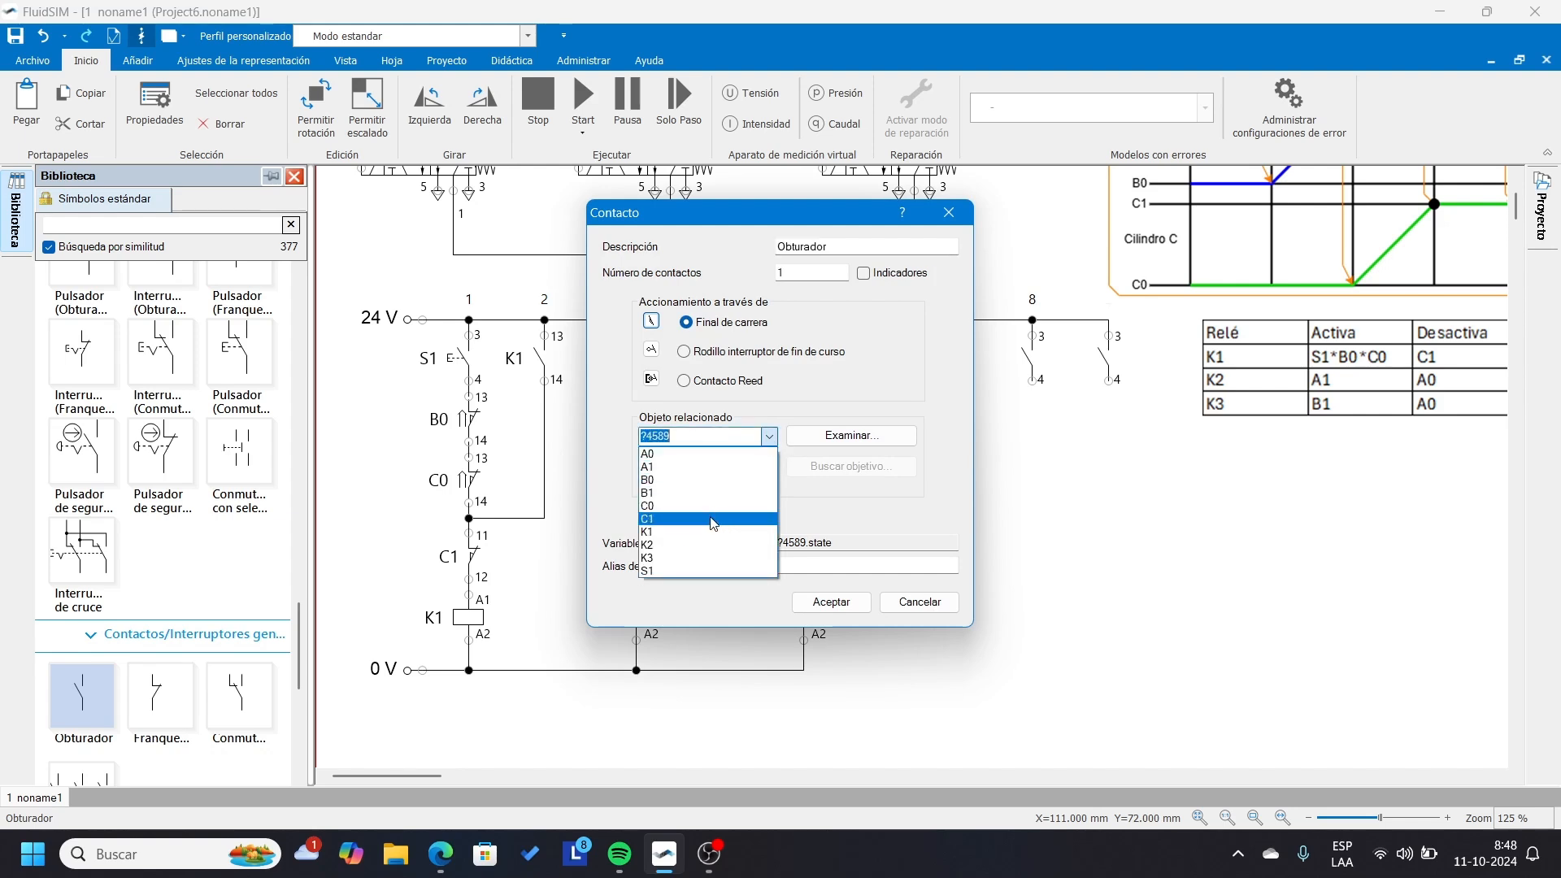
click(691, 533)
click(831, 602)
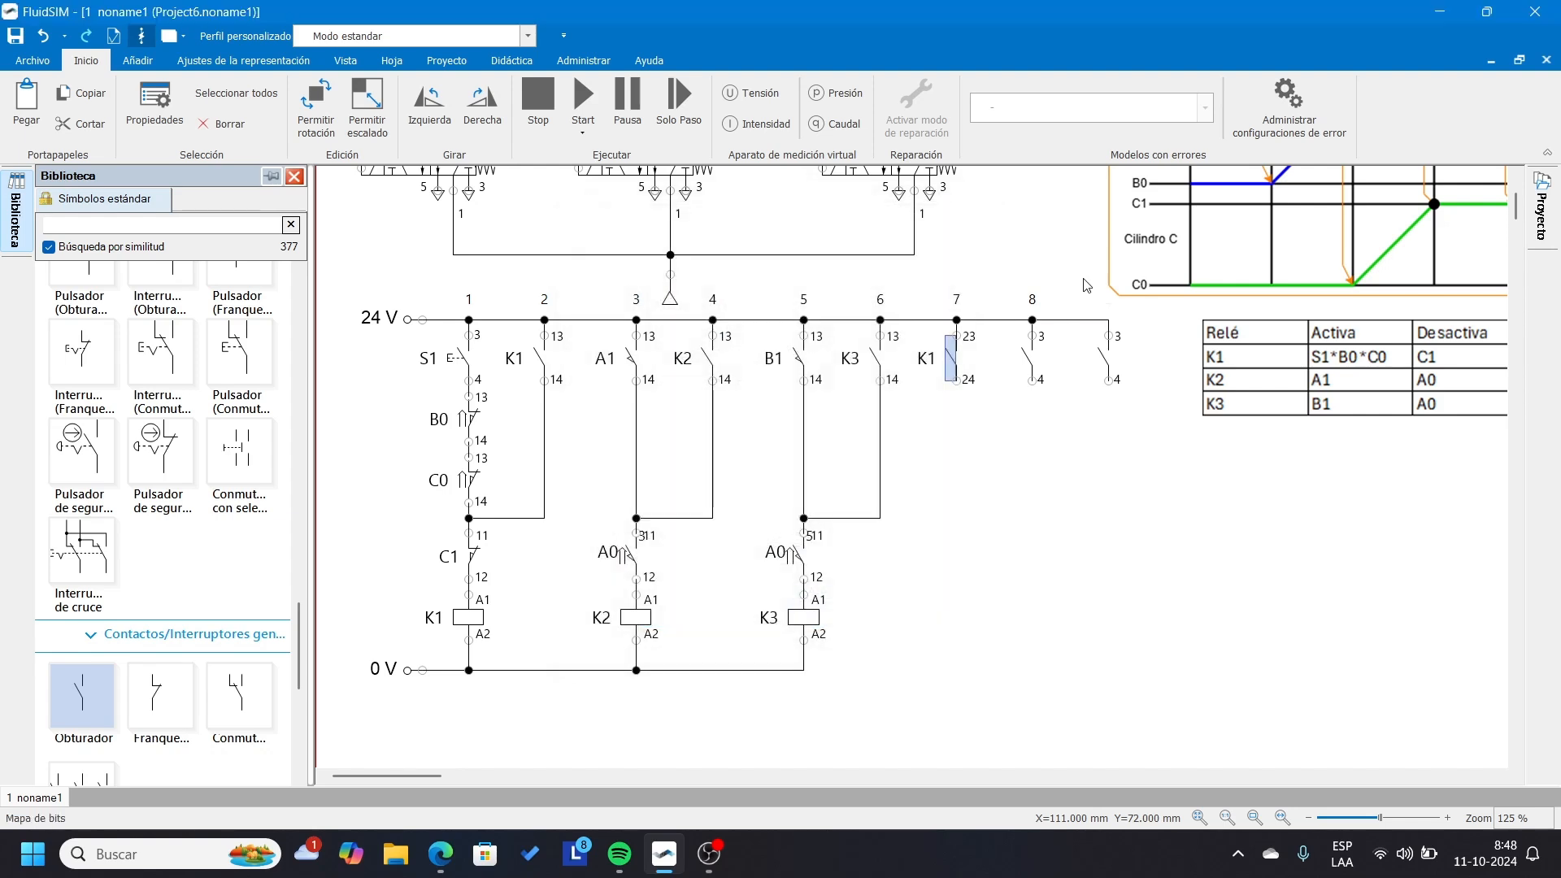
Link the normally open contact in column 8 to relay K2 and the last contact on the 24 V line to relay K3.
double_click(1028, 358)
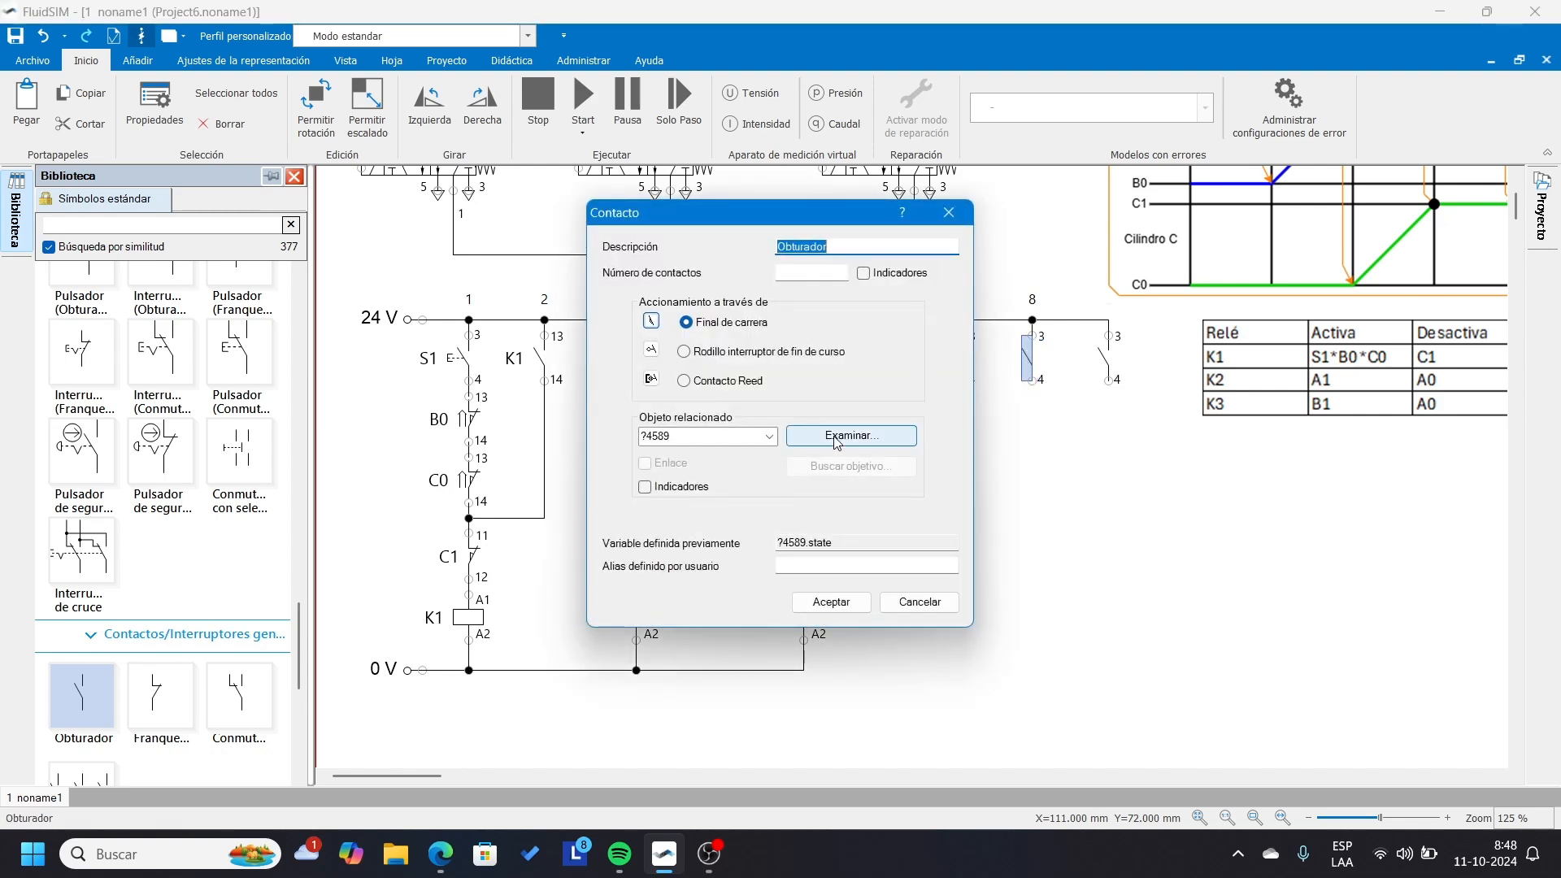
click(768, 437)
click(691, 546)
click(829, 602)
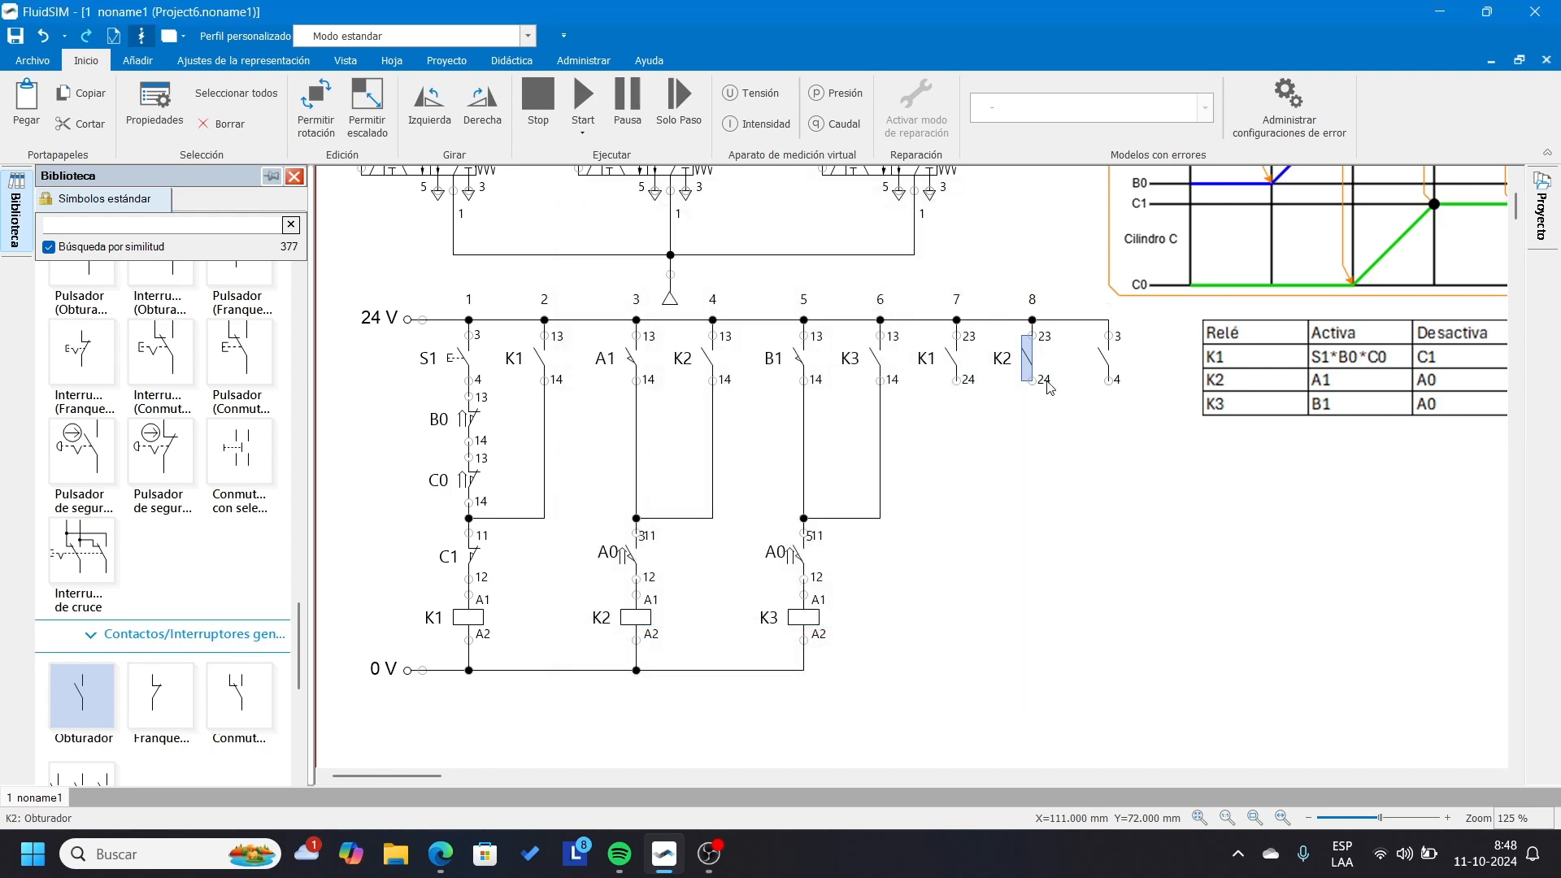
double_click(1104, 361)
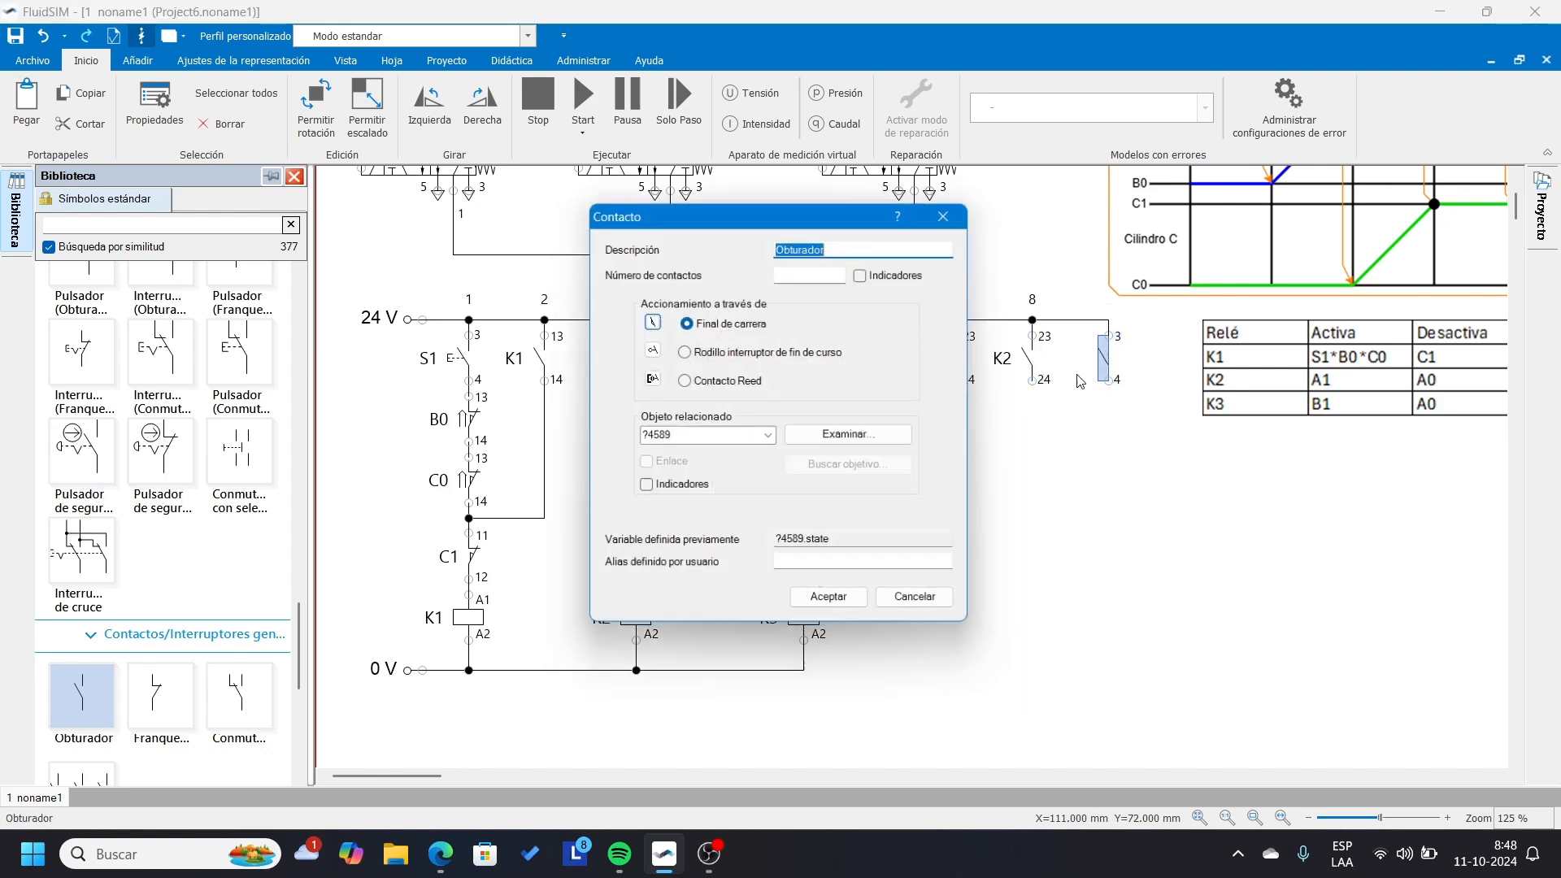
click(767, 435)
click(691, 561)
click(805, 602)
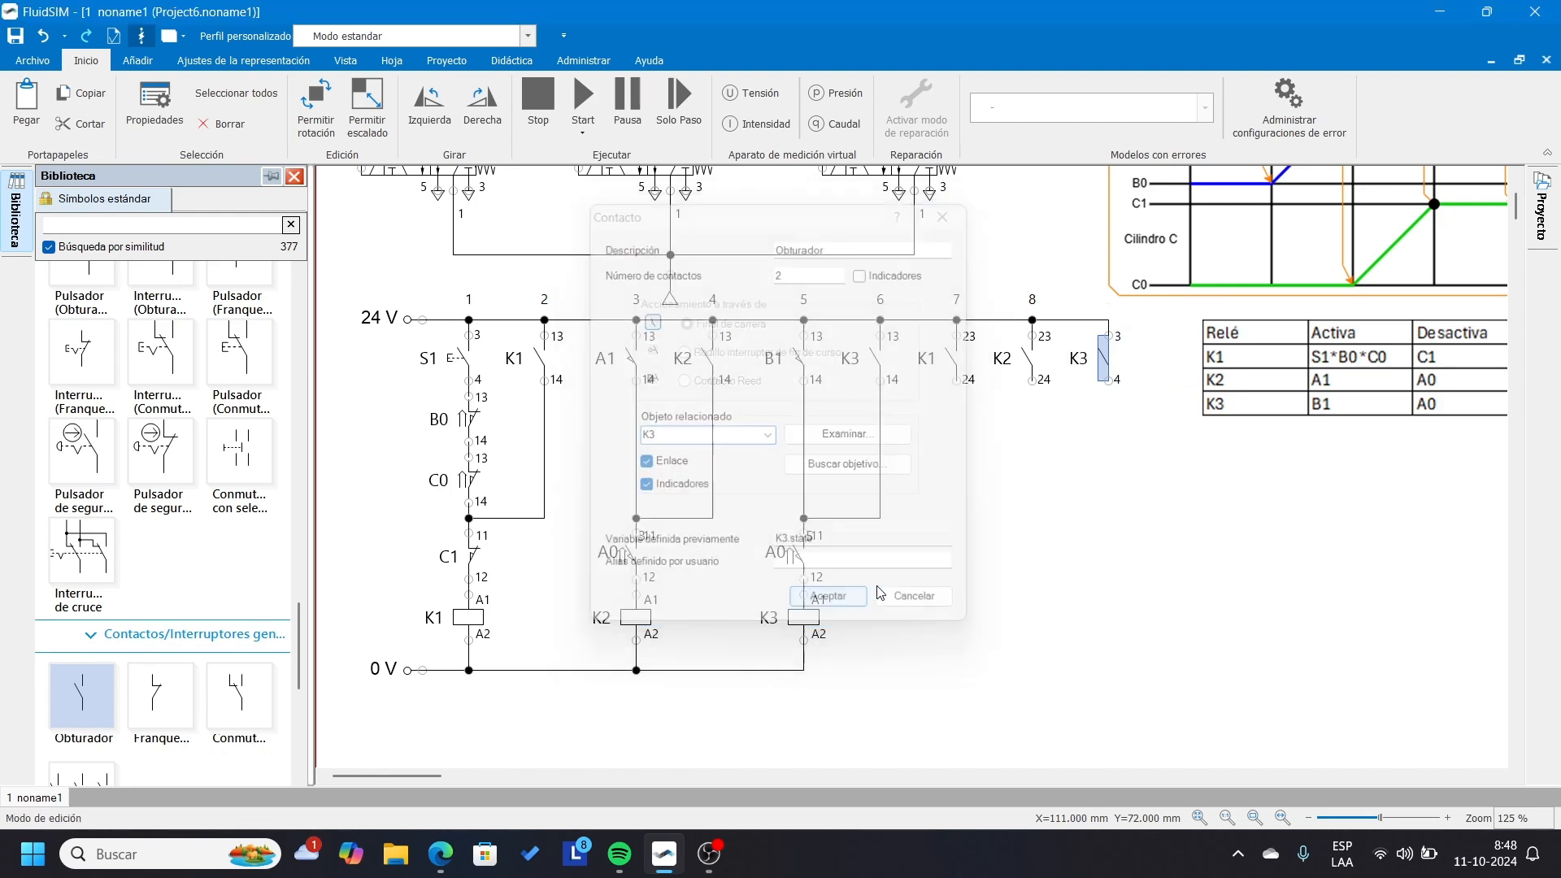
Add a valve solenoid in column 7 beneath the K1 output contact, wired between that contact and the 0 V line.
drag(300, 654, 299, 588)
click(173, 539)
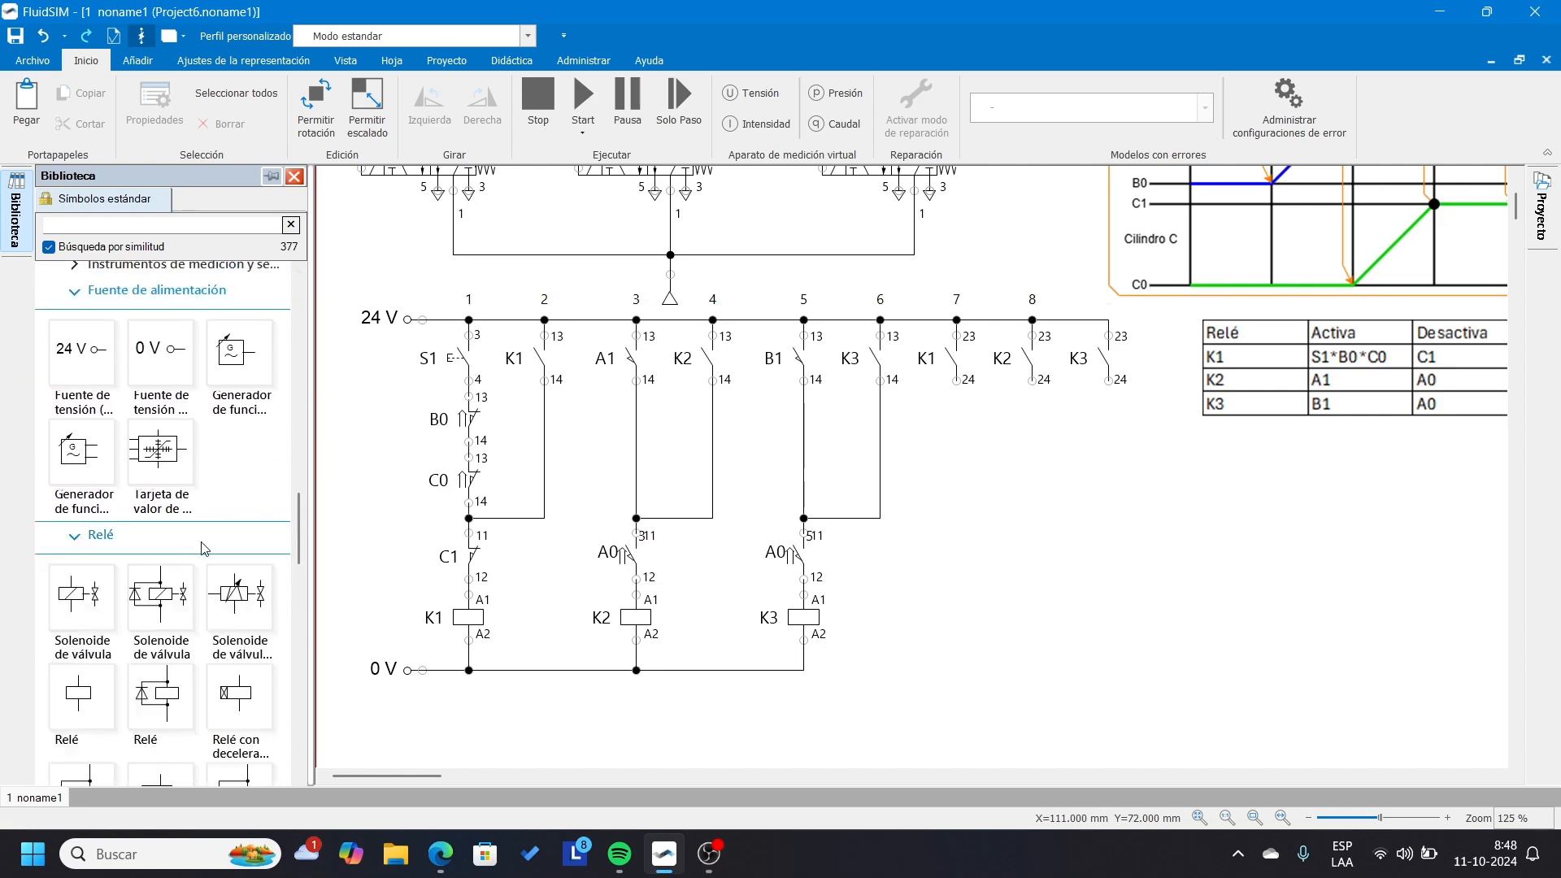
scroll(90, 398, down, 5)
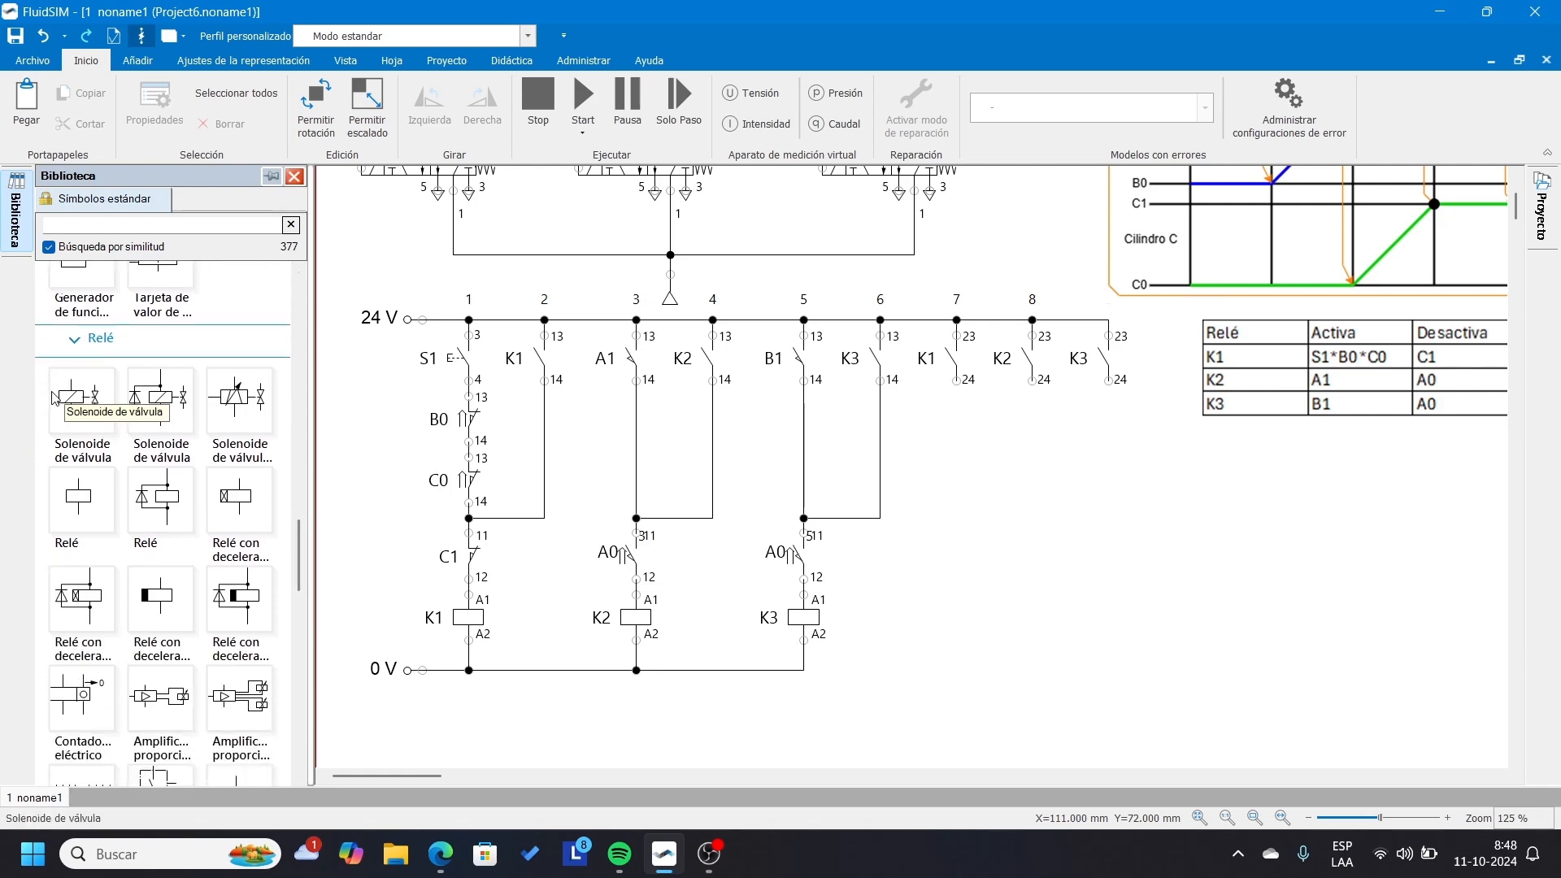
mouse_move(81, 401)
mouse_down()
mouse_move(900, 540)
mouse_move(963, 591)
mouse_move(966, 618)
mouse_move(805, 668)
mouse_up()
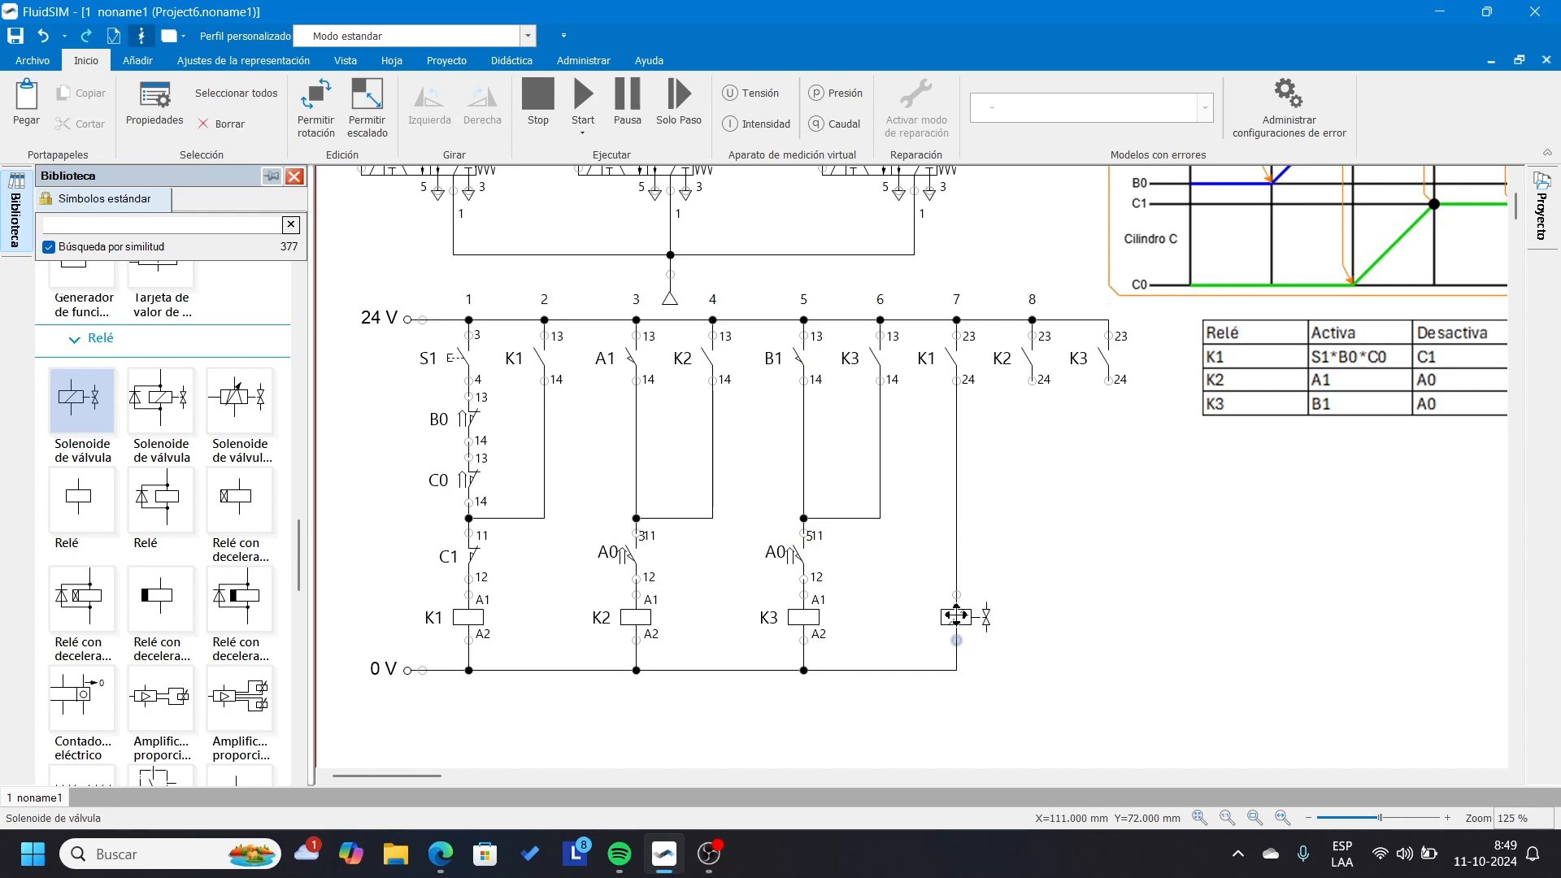
Label the new valve solenoid in column 7 as A+.
double_click(956, 615)
double_click(787, 154)
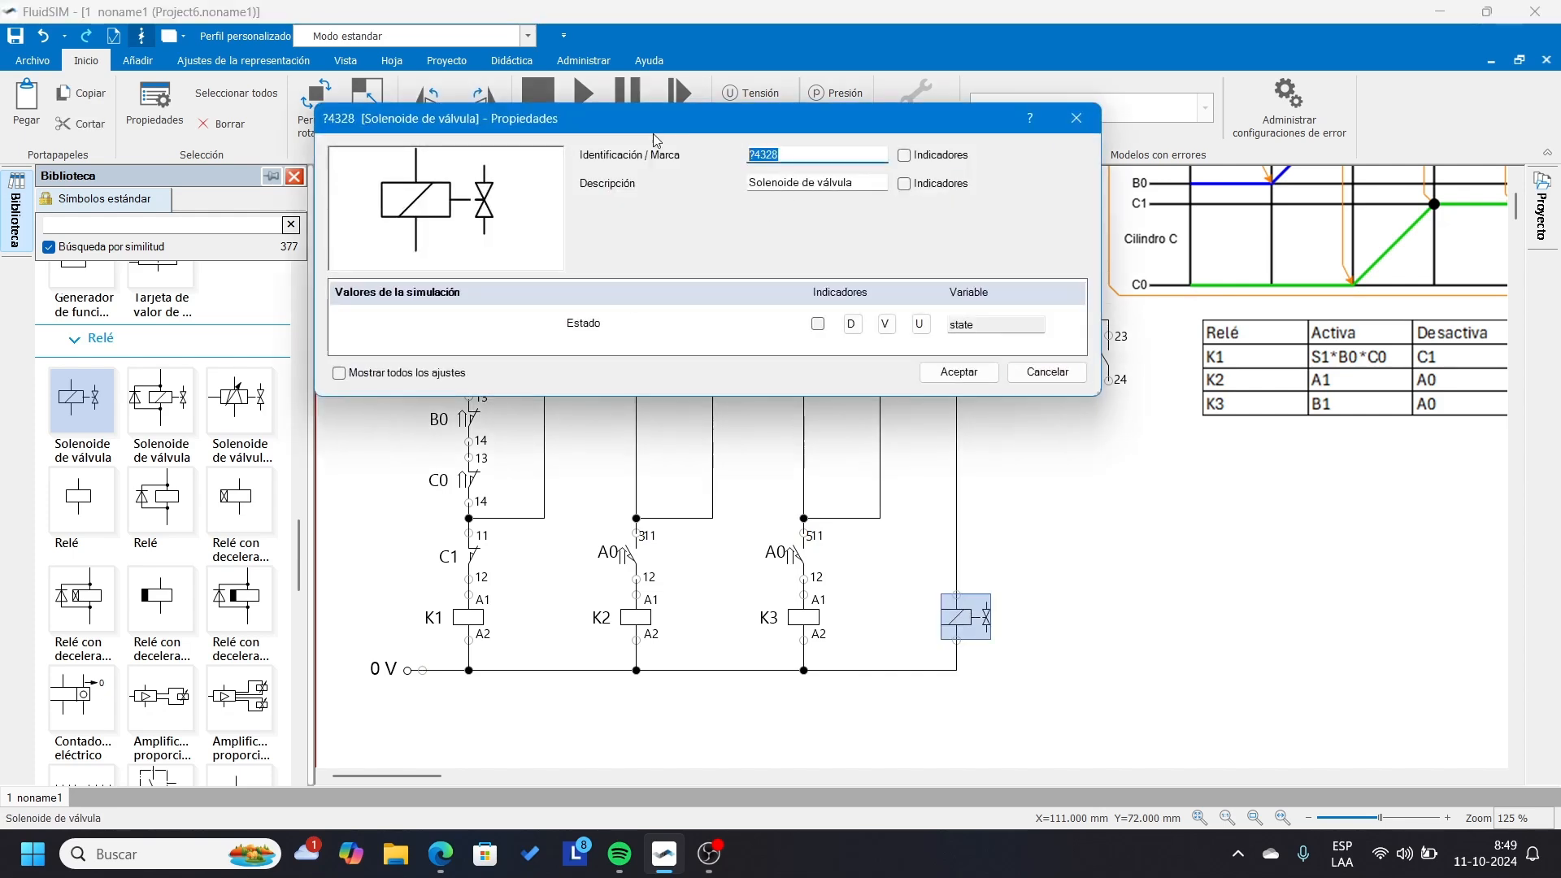
text(A+)
click(959, 372)
Place two copies of the A+ solenoid in a row beside it and rename the nearer copy B+.
drag(1066, 588, 888, 663)
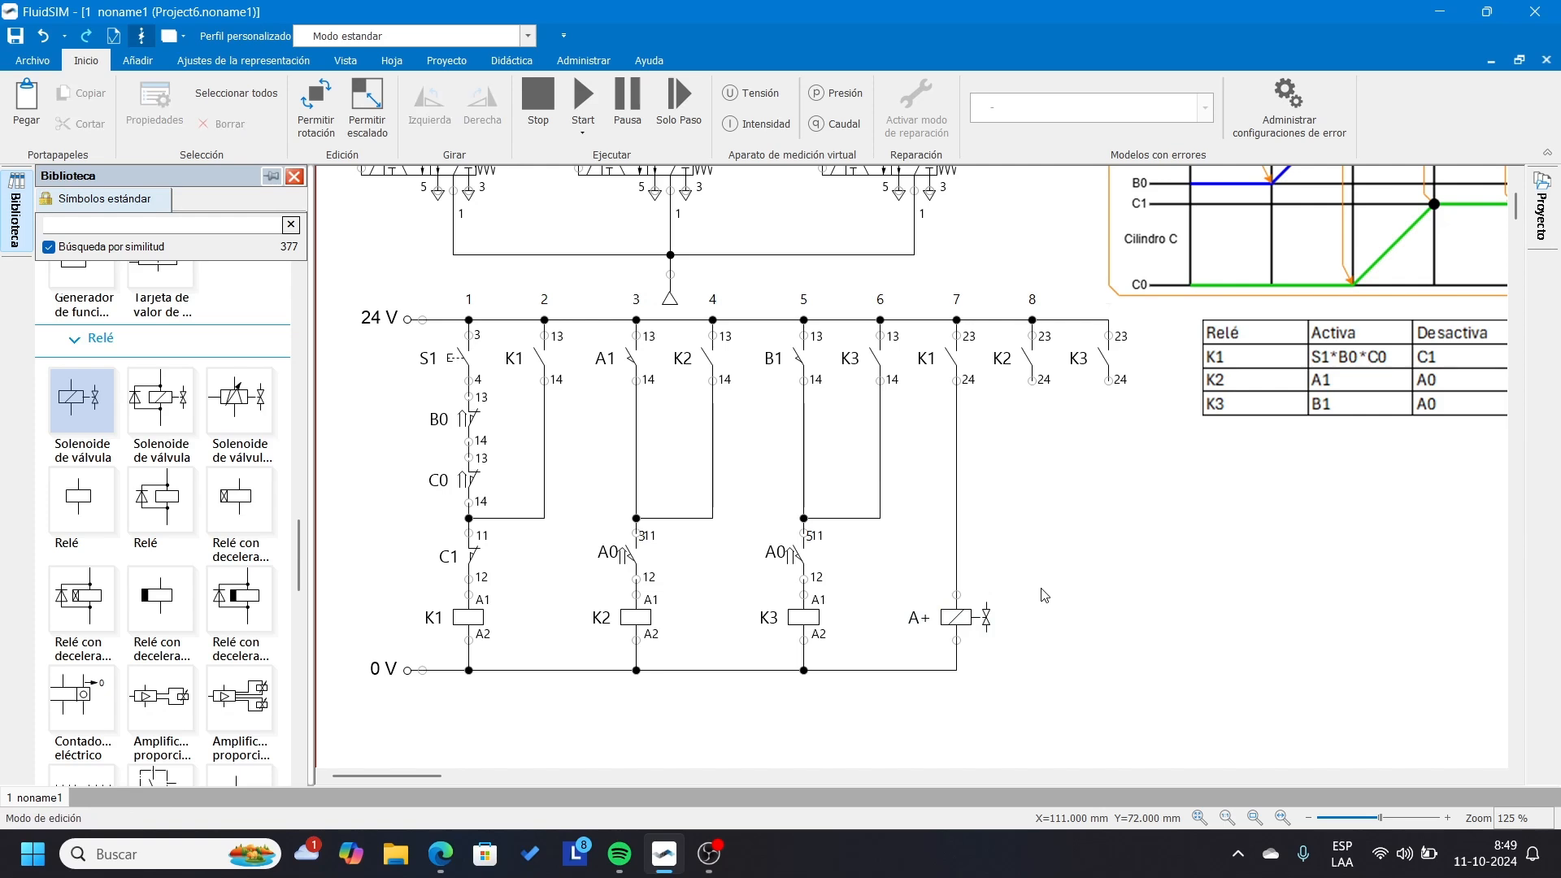
drag(927, 617, 1106, 593)
double_click(1056, 617)
drag(800, 153, 644, 149)
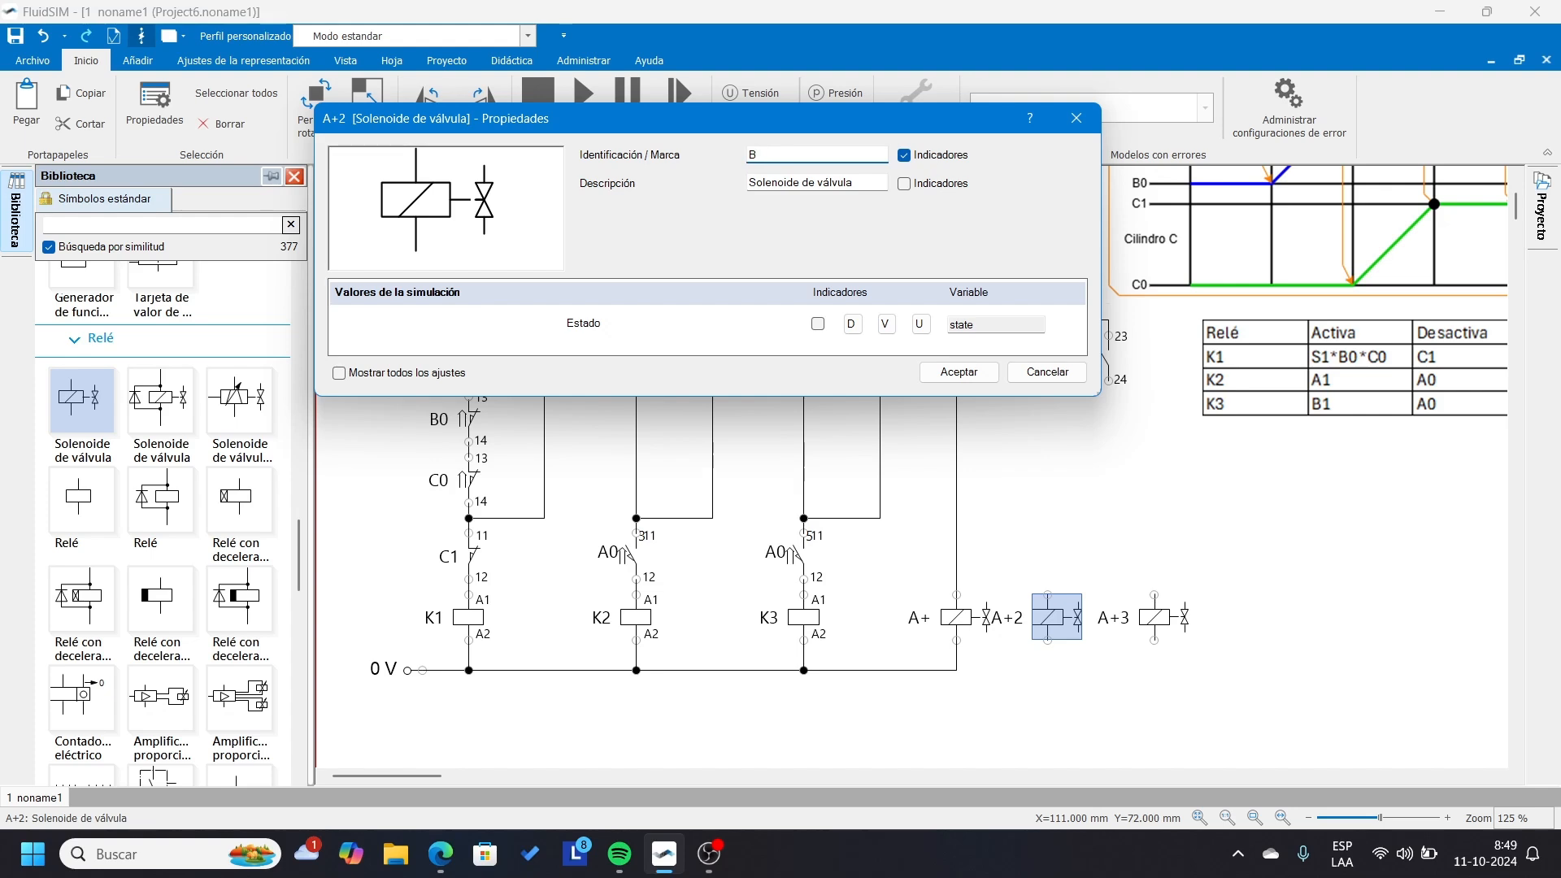
text(B+)
click(959, 371)
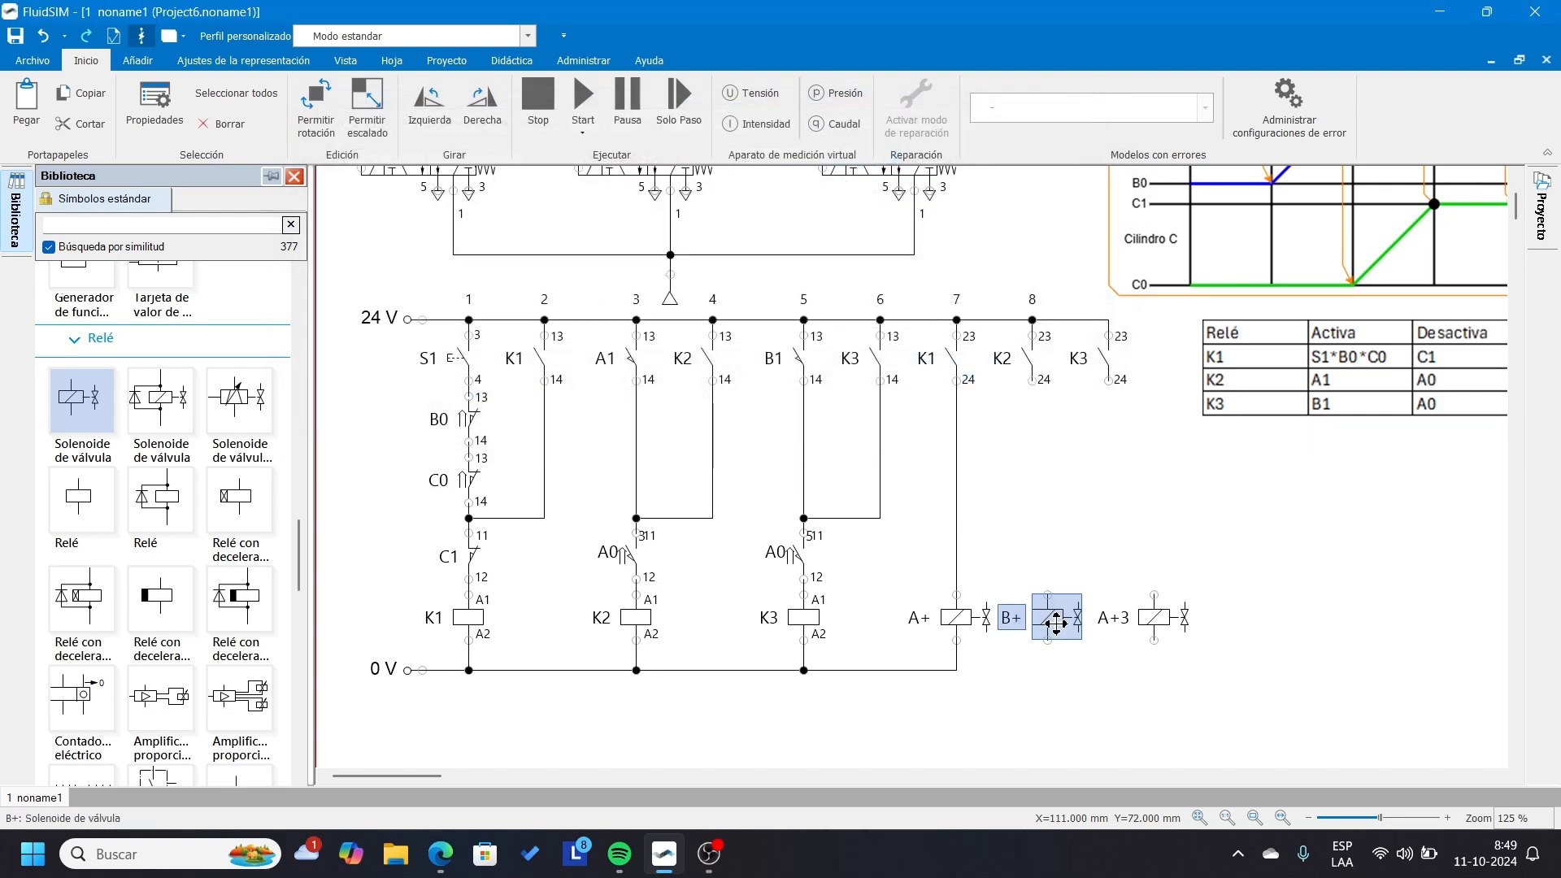
Rename the farther solenoid copy C+.
click(1155, 625)
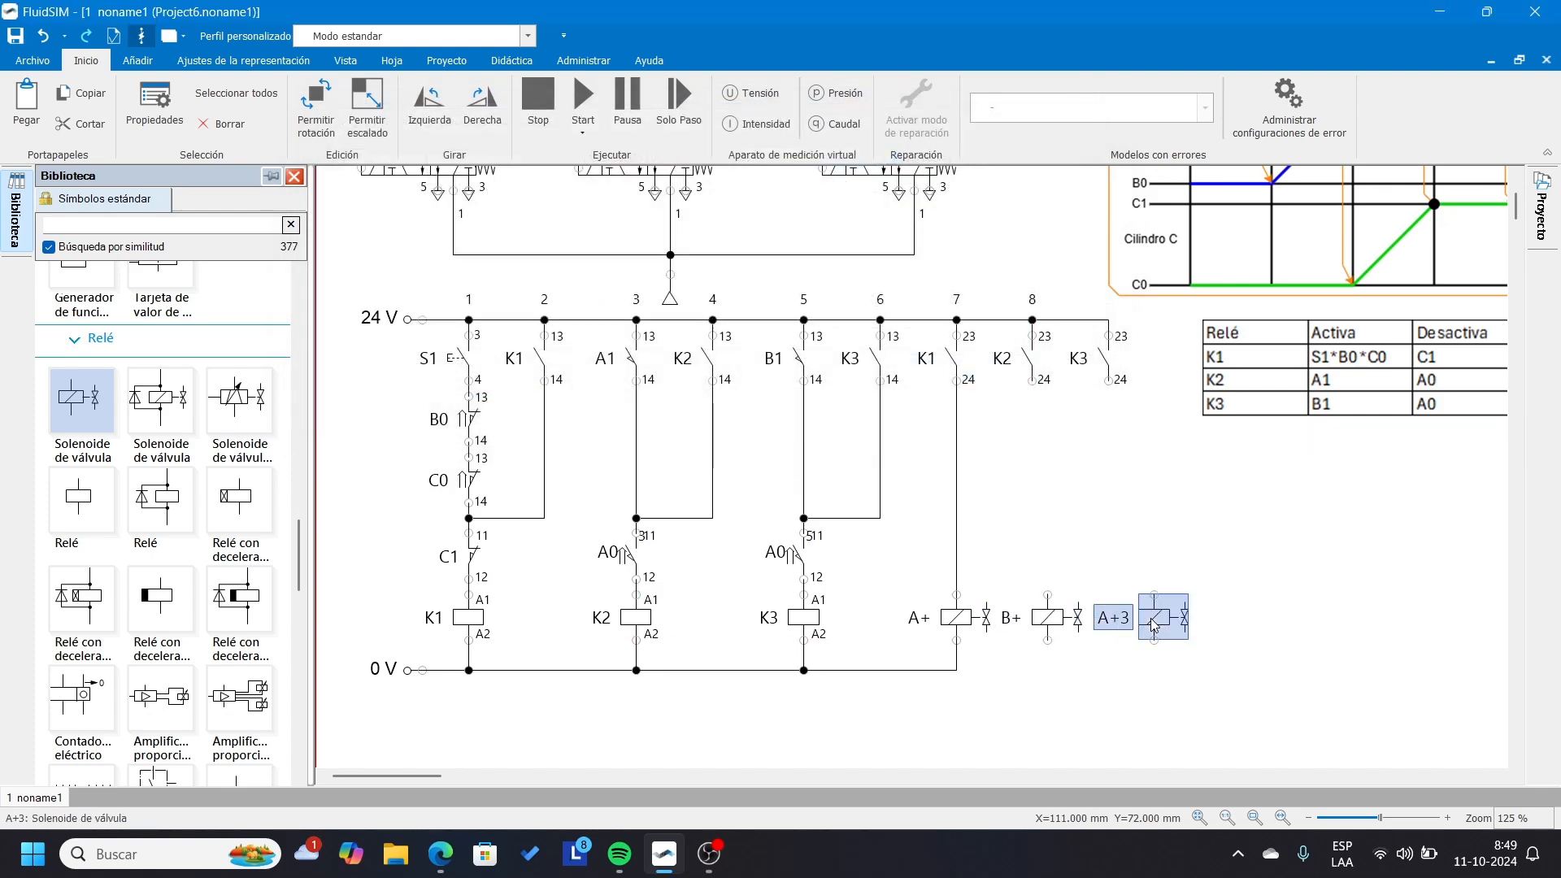
double_click(1155, 625)
drag(838, 152, 631, 138)
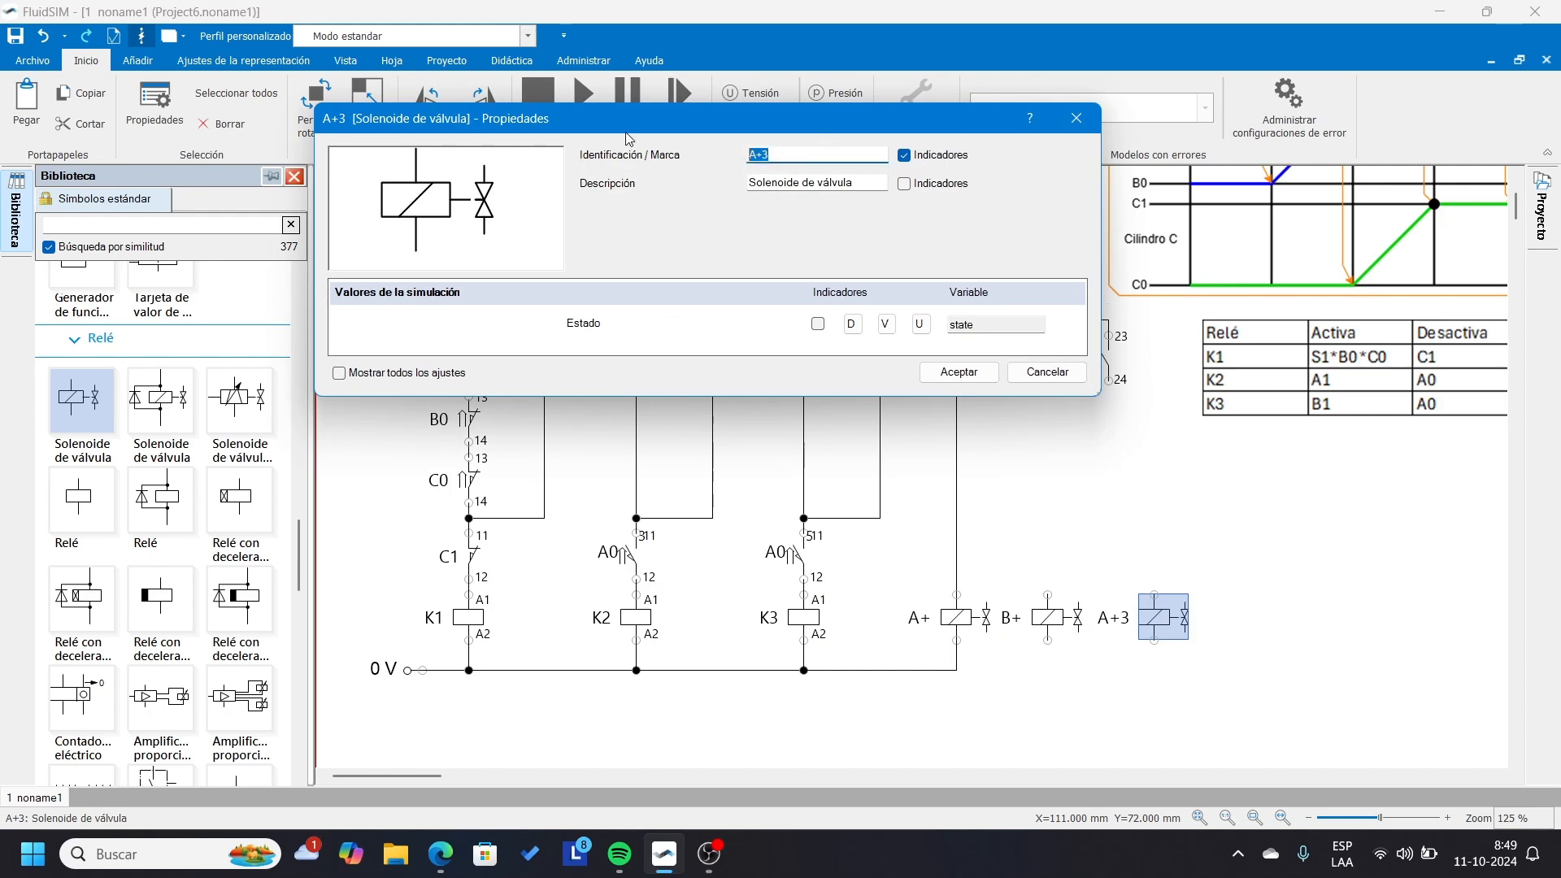
click(959, 372)
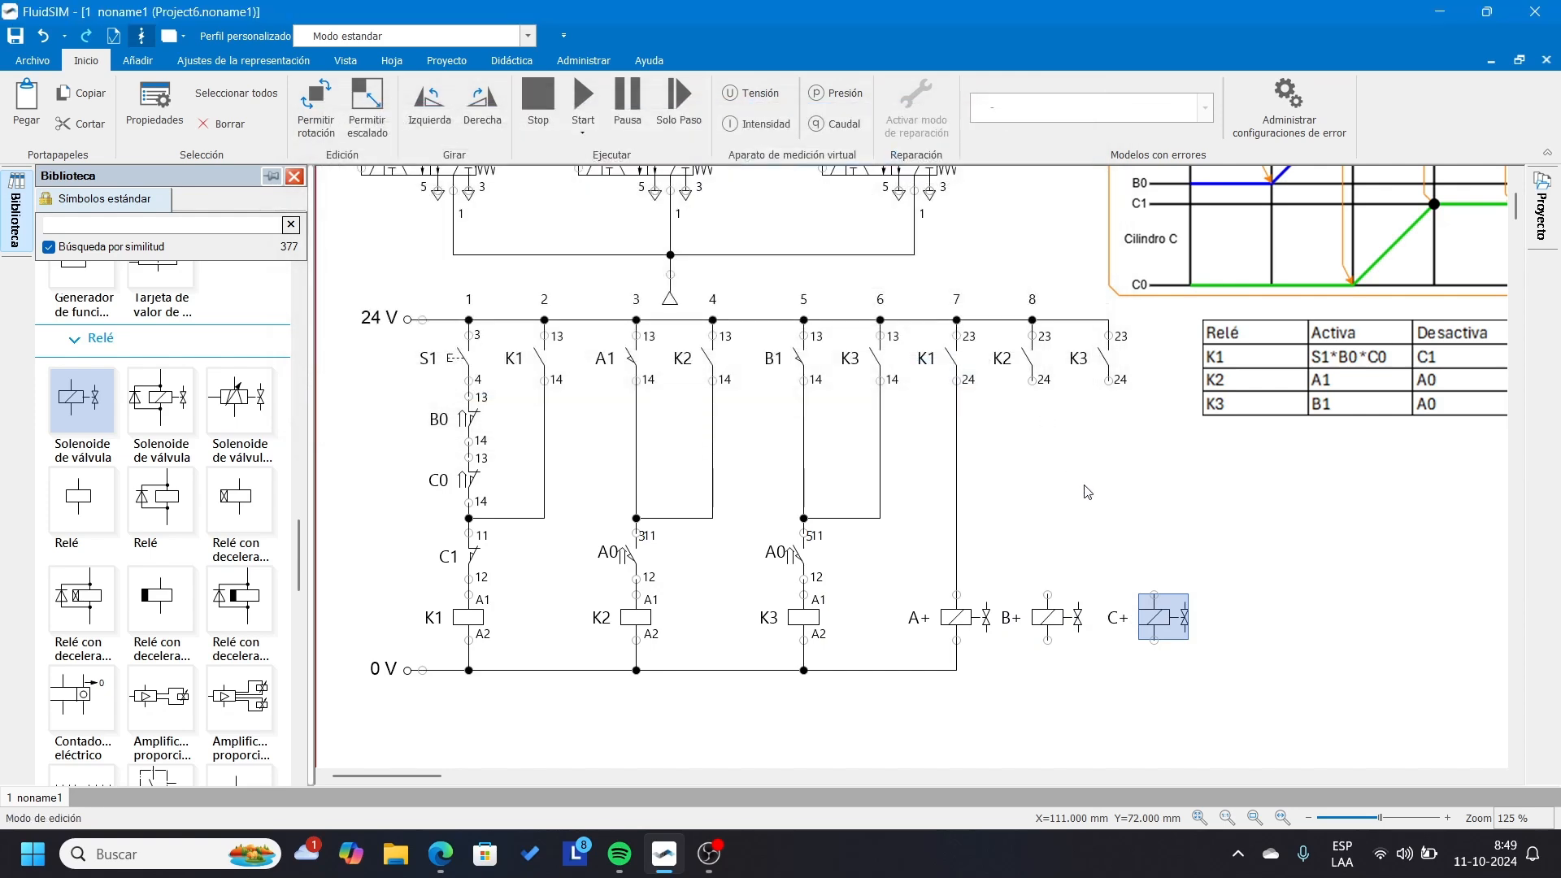
click(1099, 504)
Align the K3 output contact above solenoid C+ and the K2 output contact above solenoid B+ so that each pair connects.
drag(1108, 366, 1154, 366)
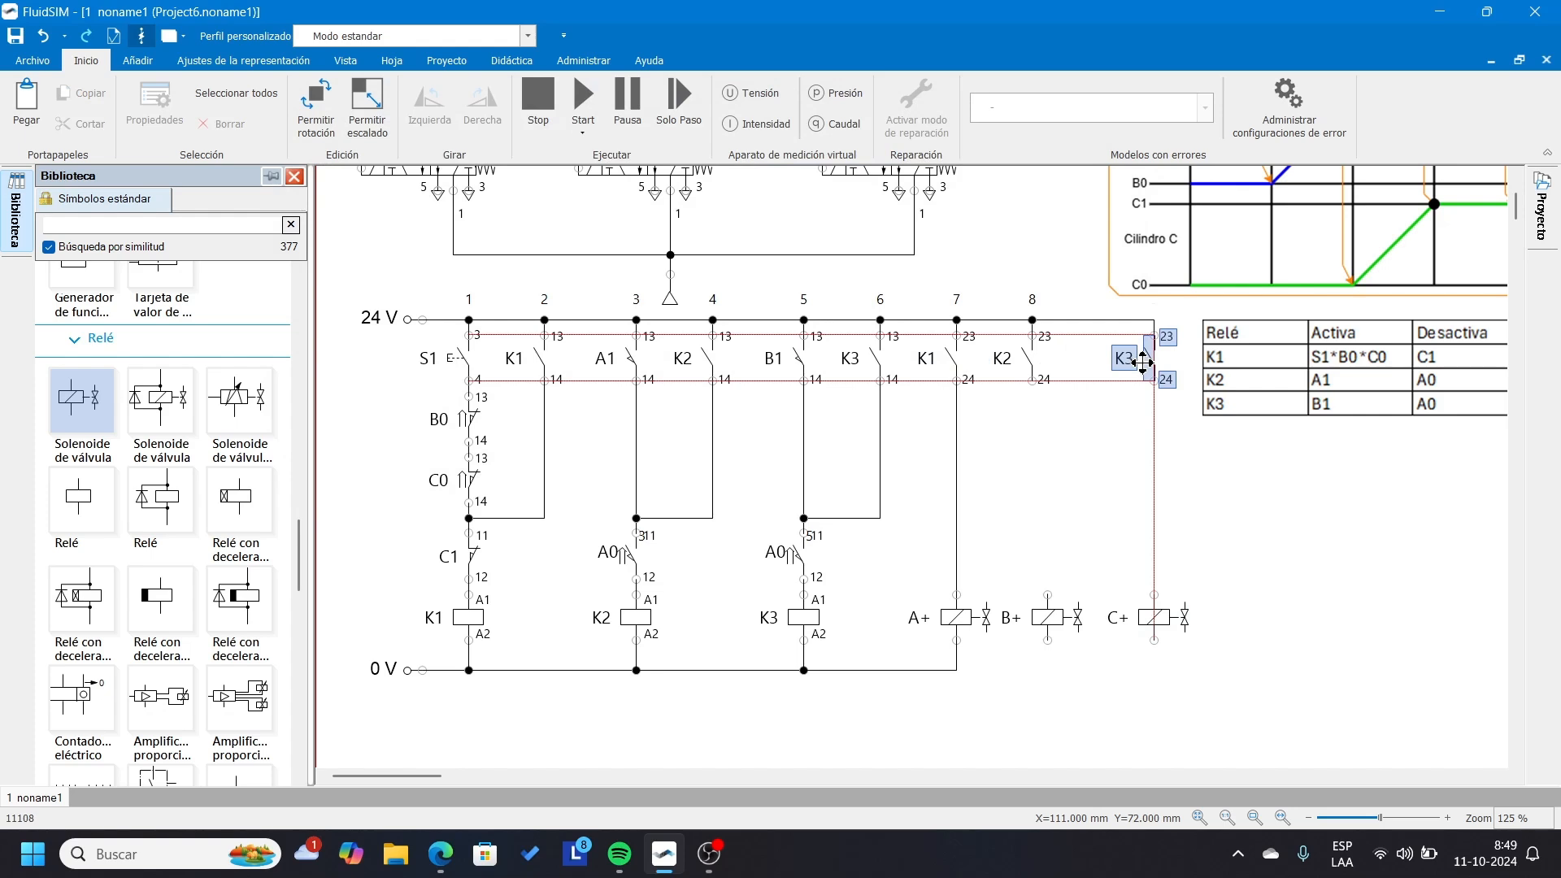
drag(1029, 361, 1048, 320)
click(1039, 314)
click(1098, 488)
Wire the lower terminals of solenoids C+ and B+ to the 0 V line.
drag(1153, 641, 957, 670)
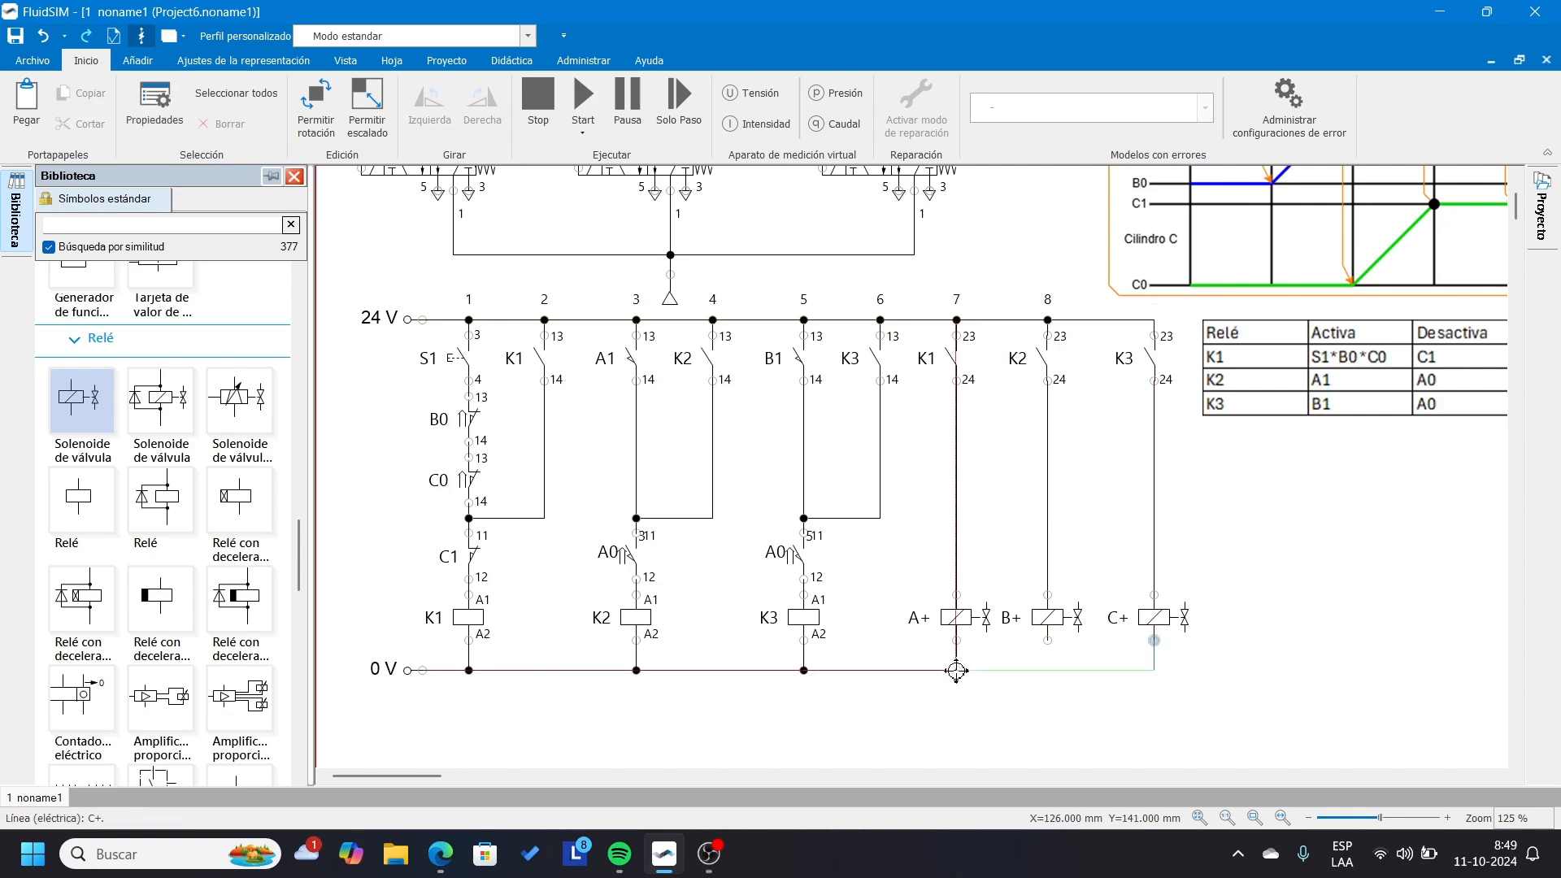
drag(1048, 641, 1048, 670)
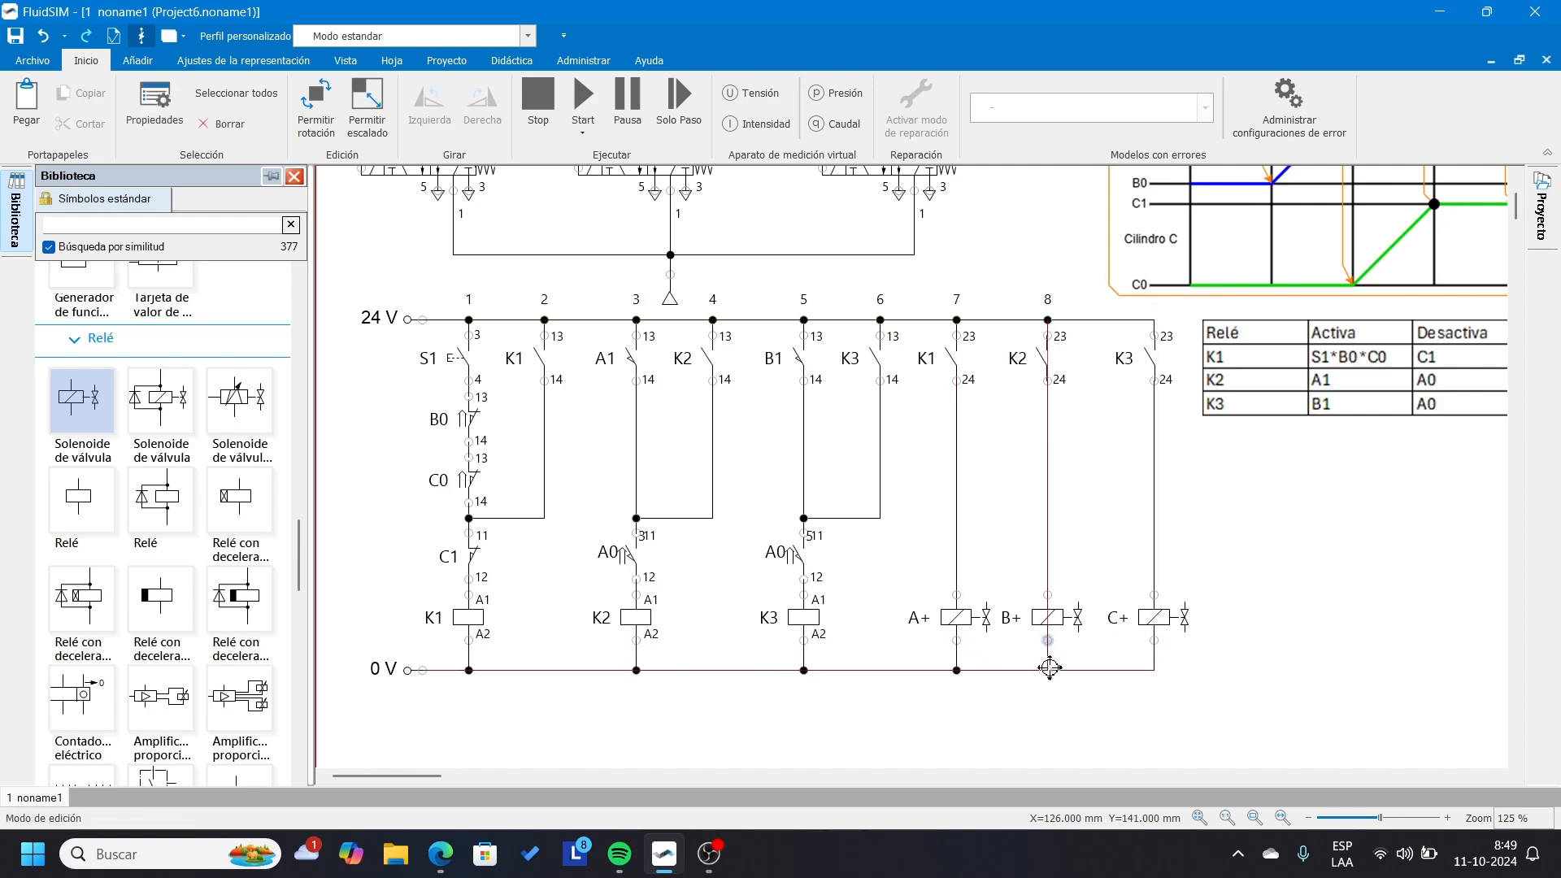
click(1284, 680)
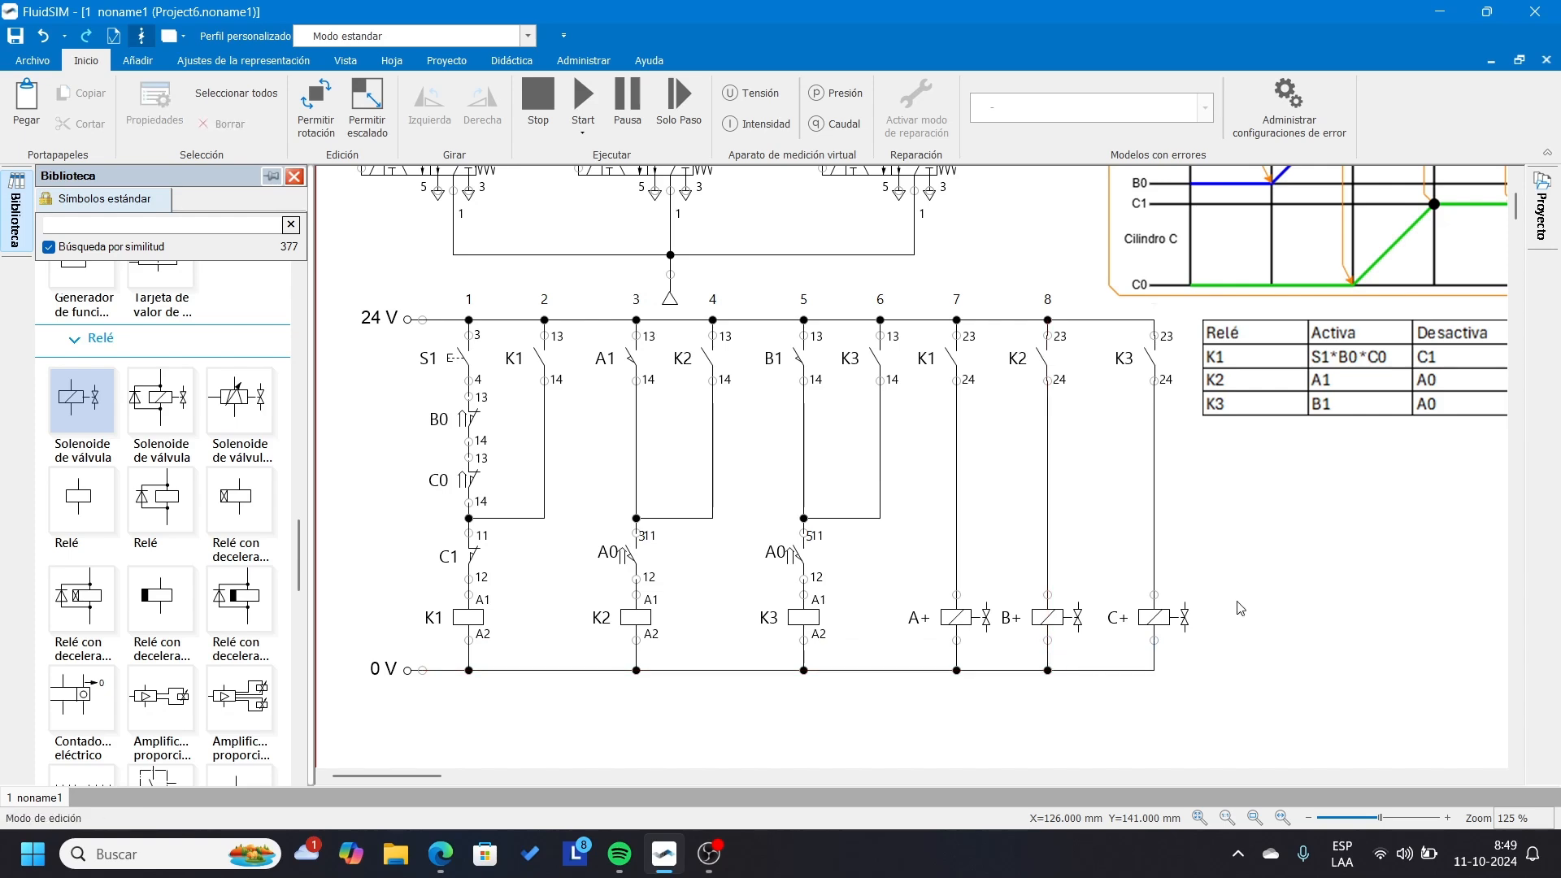
Link the solenoid connection of cylinder A's 5/2 valve to the electrical solenoid A+.
drag(889, 572, 1207, 644)
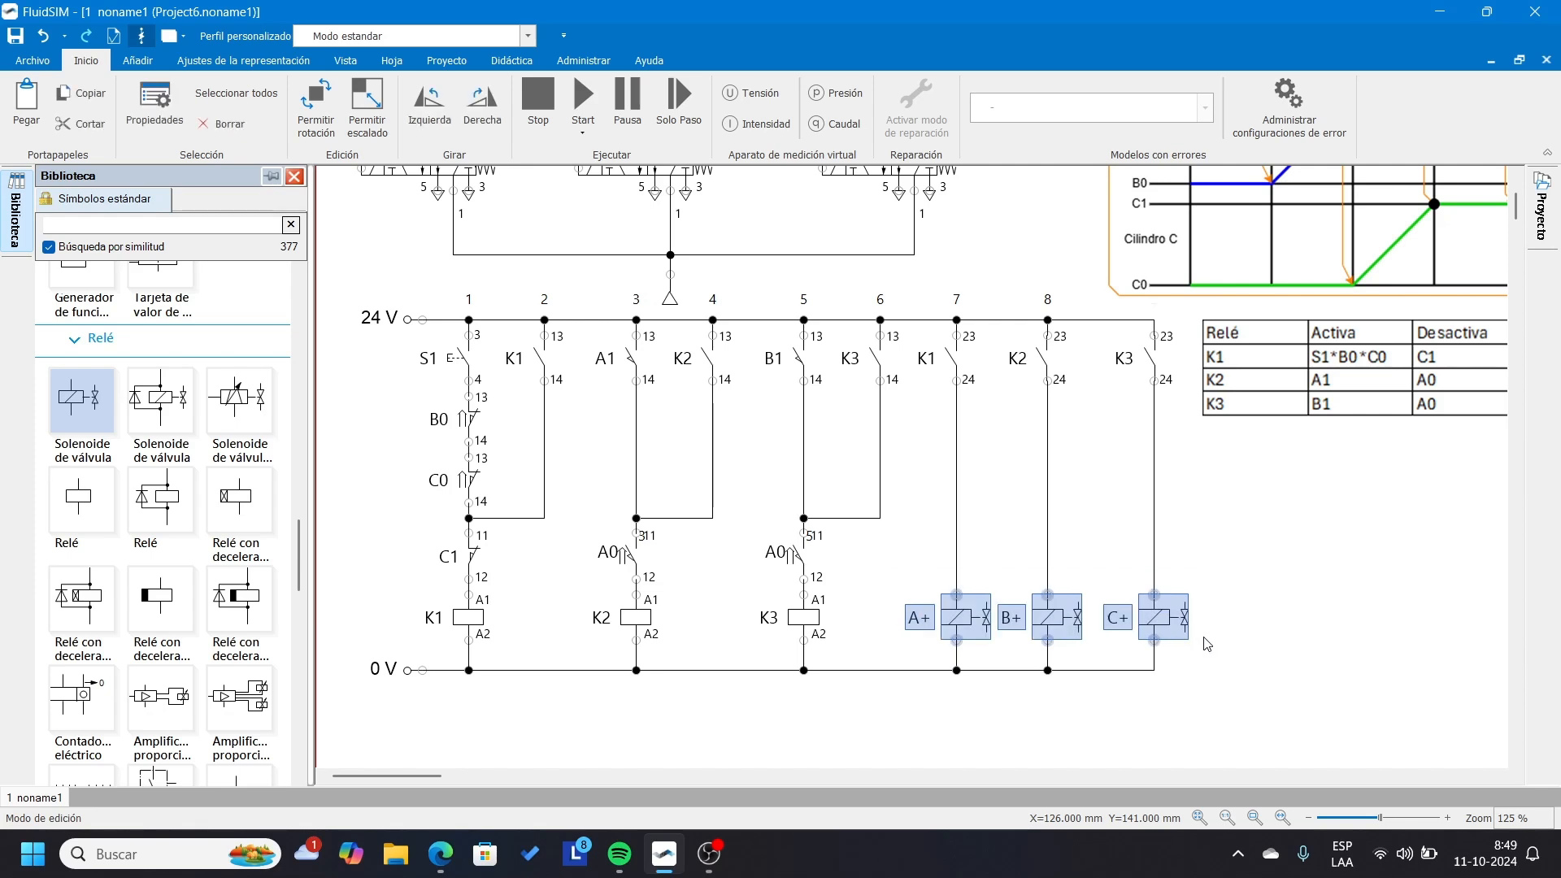
scroll(1208, 644, up, 3)
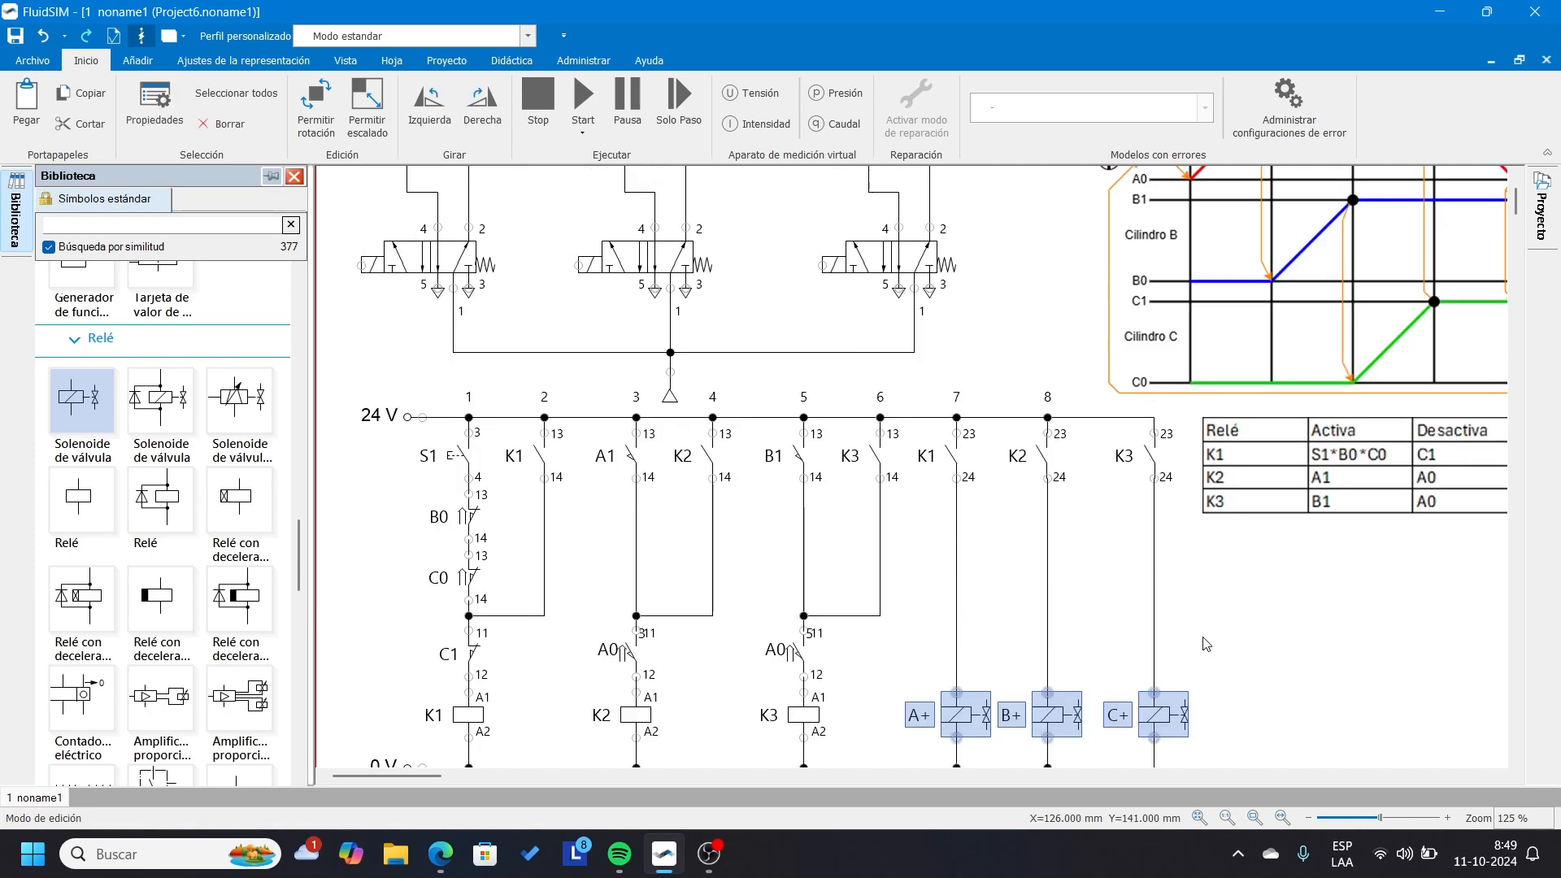
double_click(360, 265)
click(859, 262)
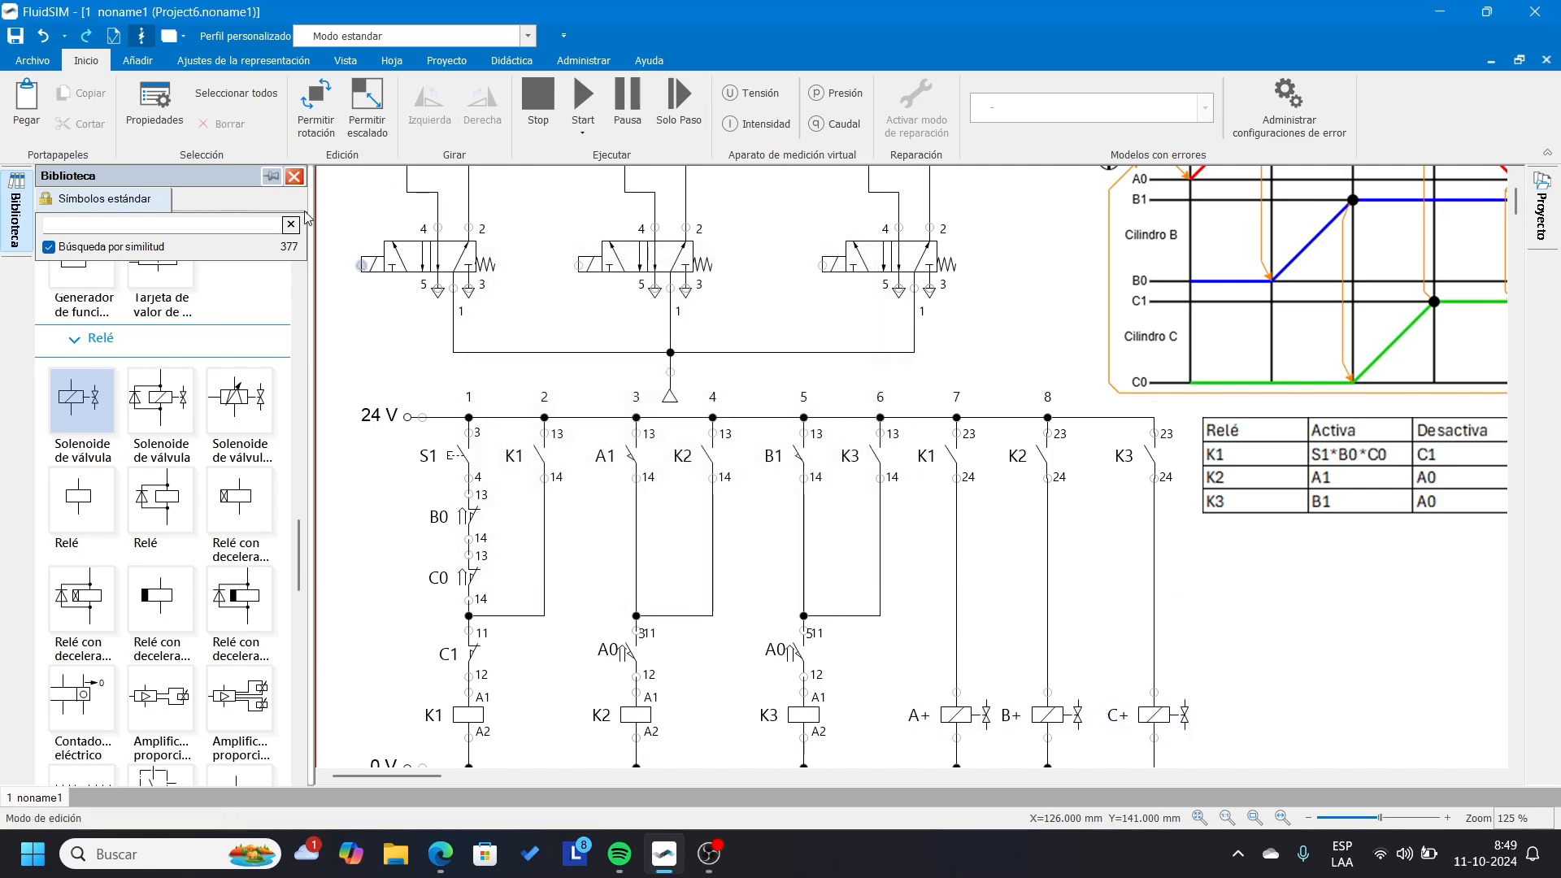
scroll(352, 278, up, 6)
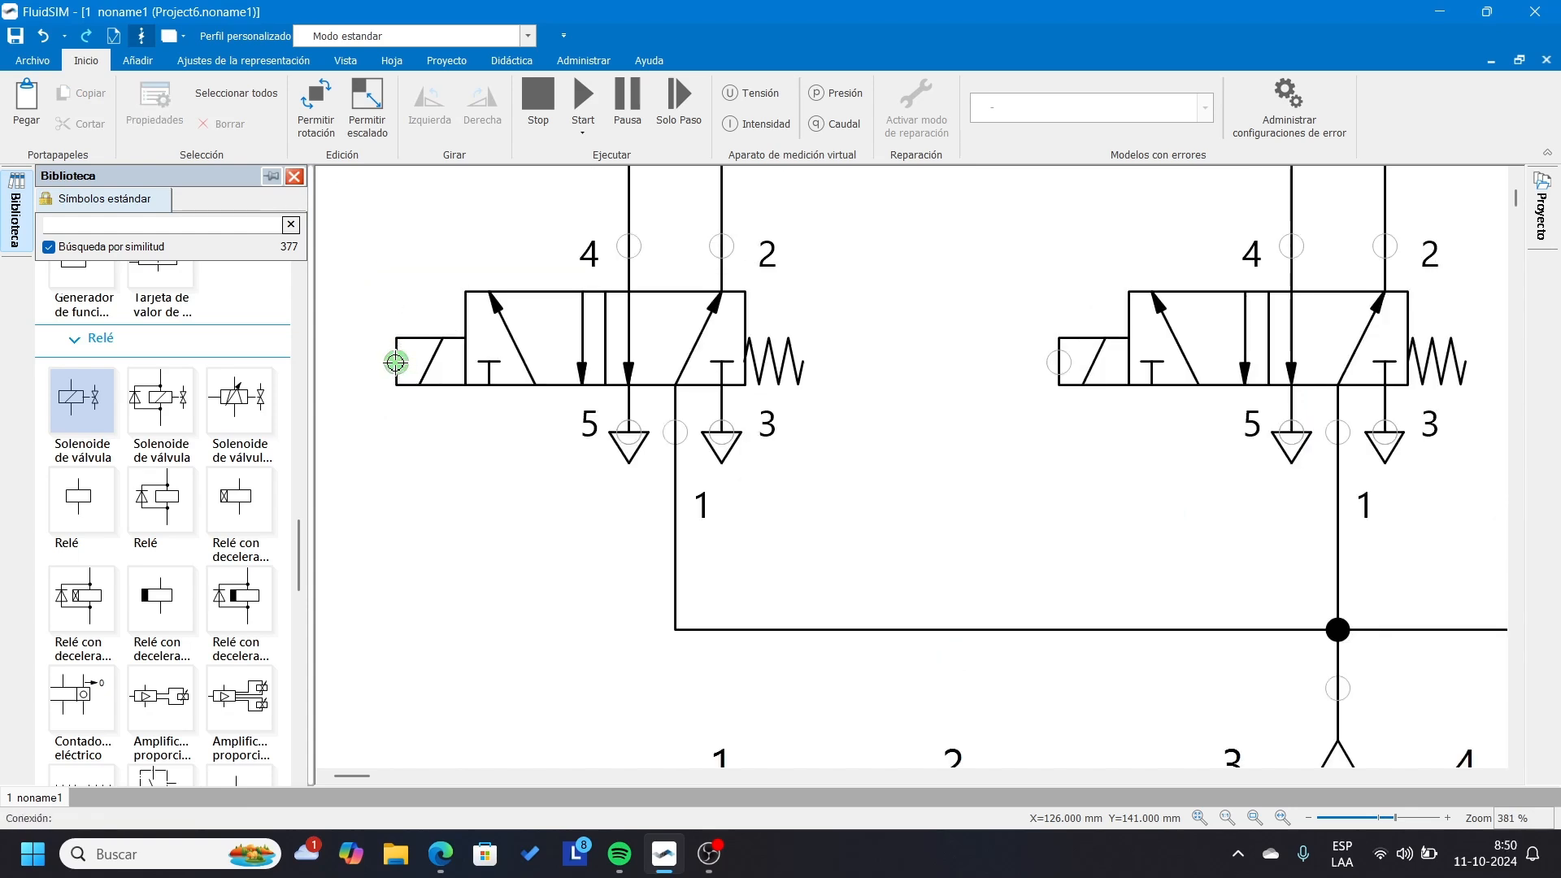
double_click(396, 363)
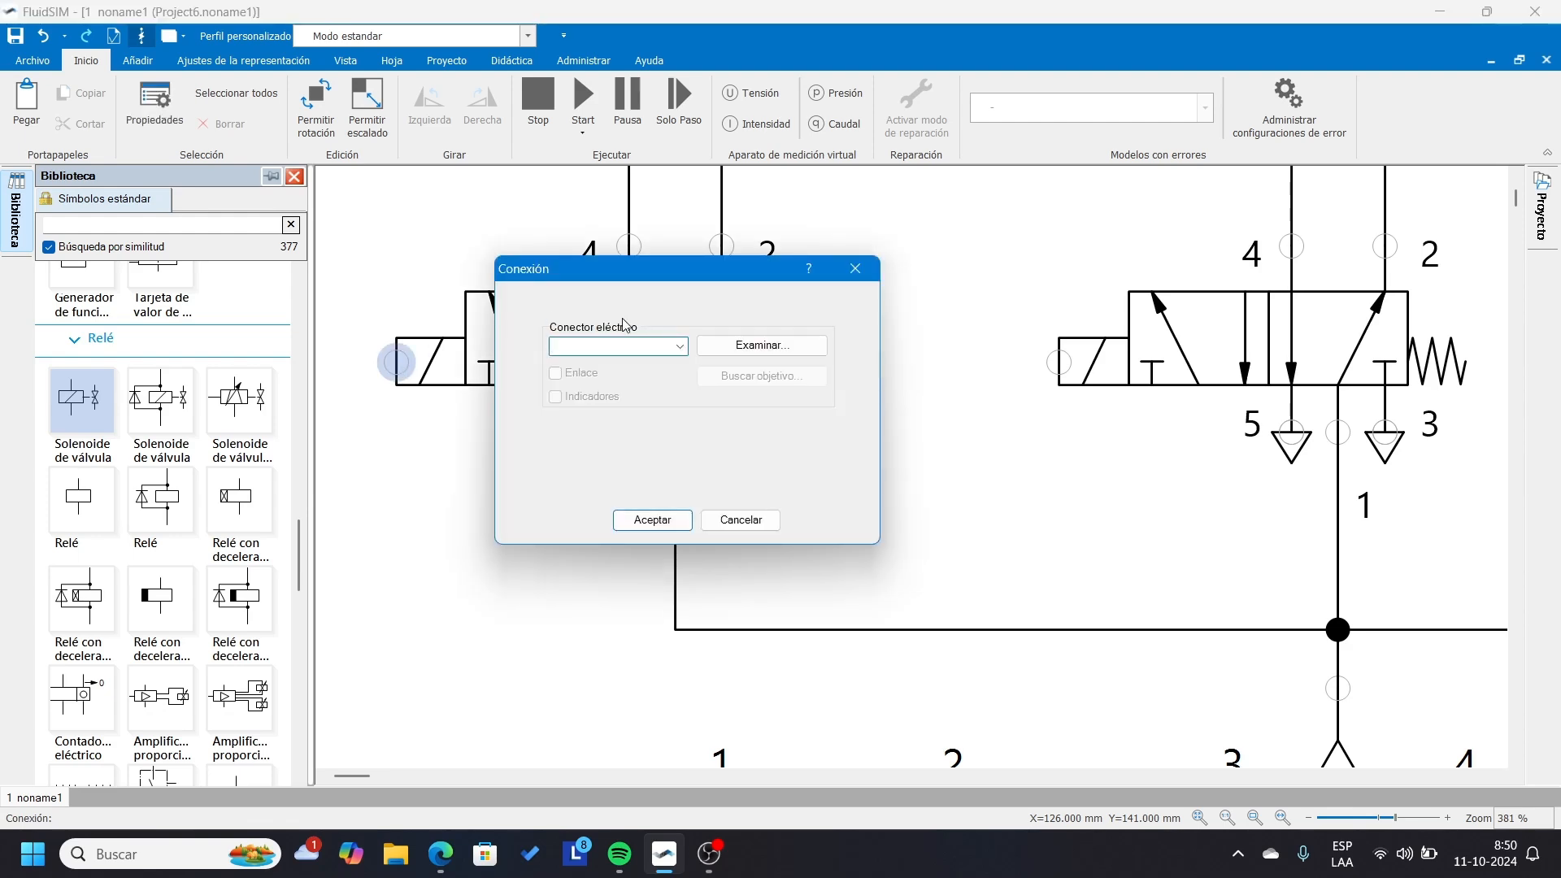
click(680, 348)
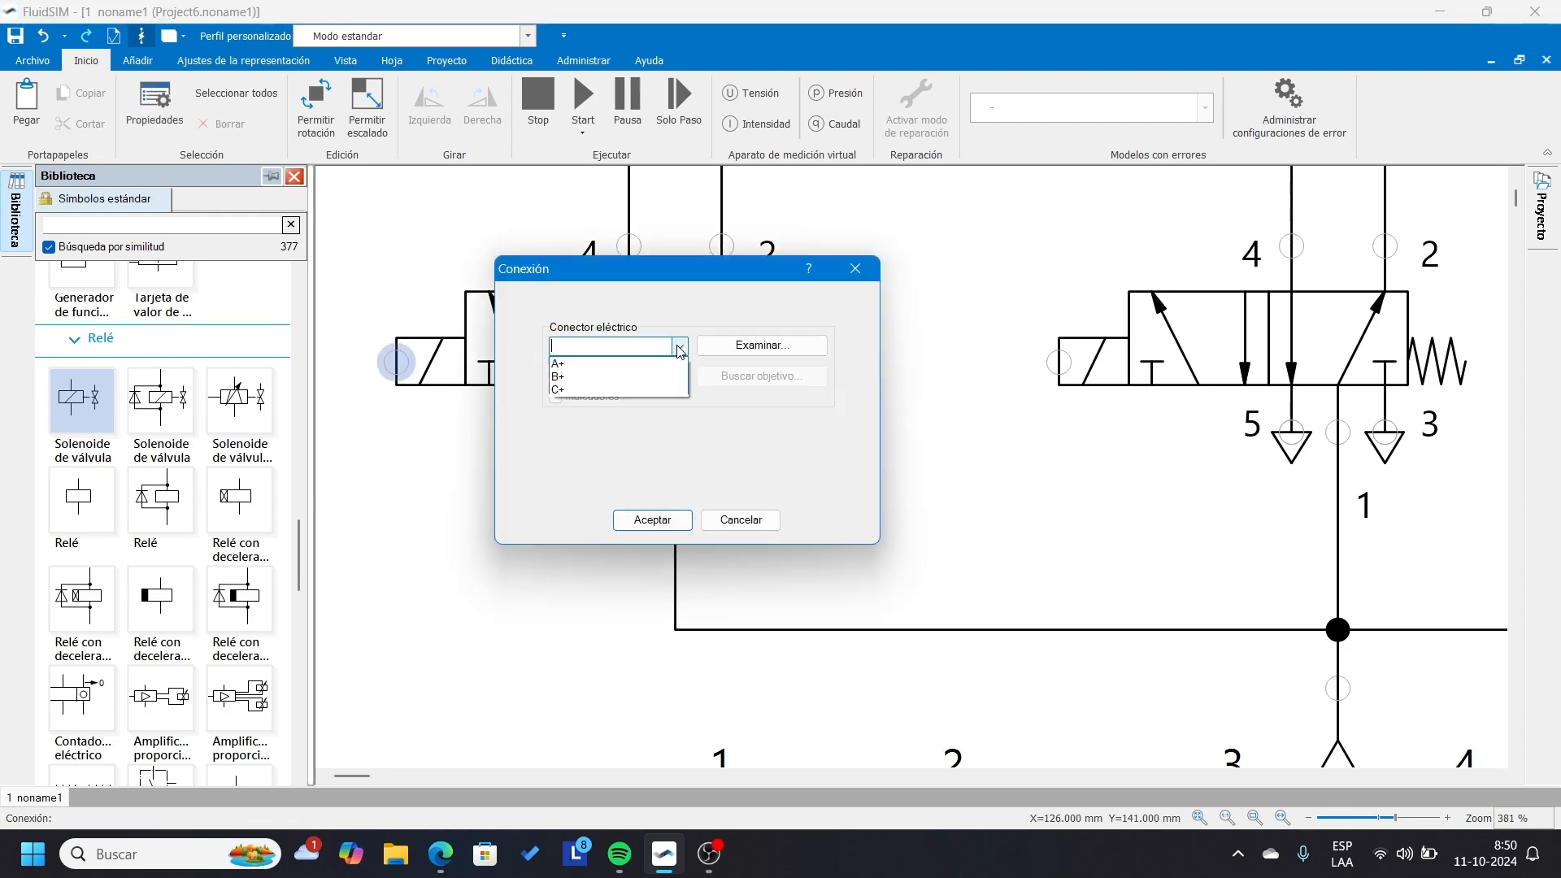
click(602, 364)
click(657, 520)
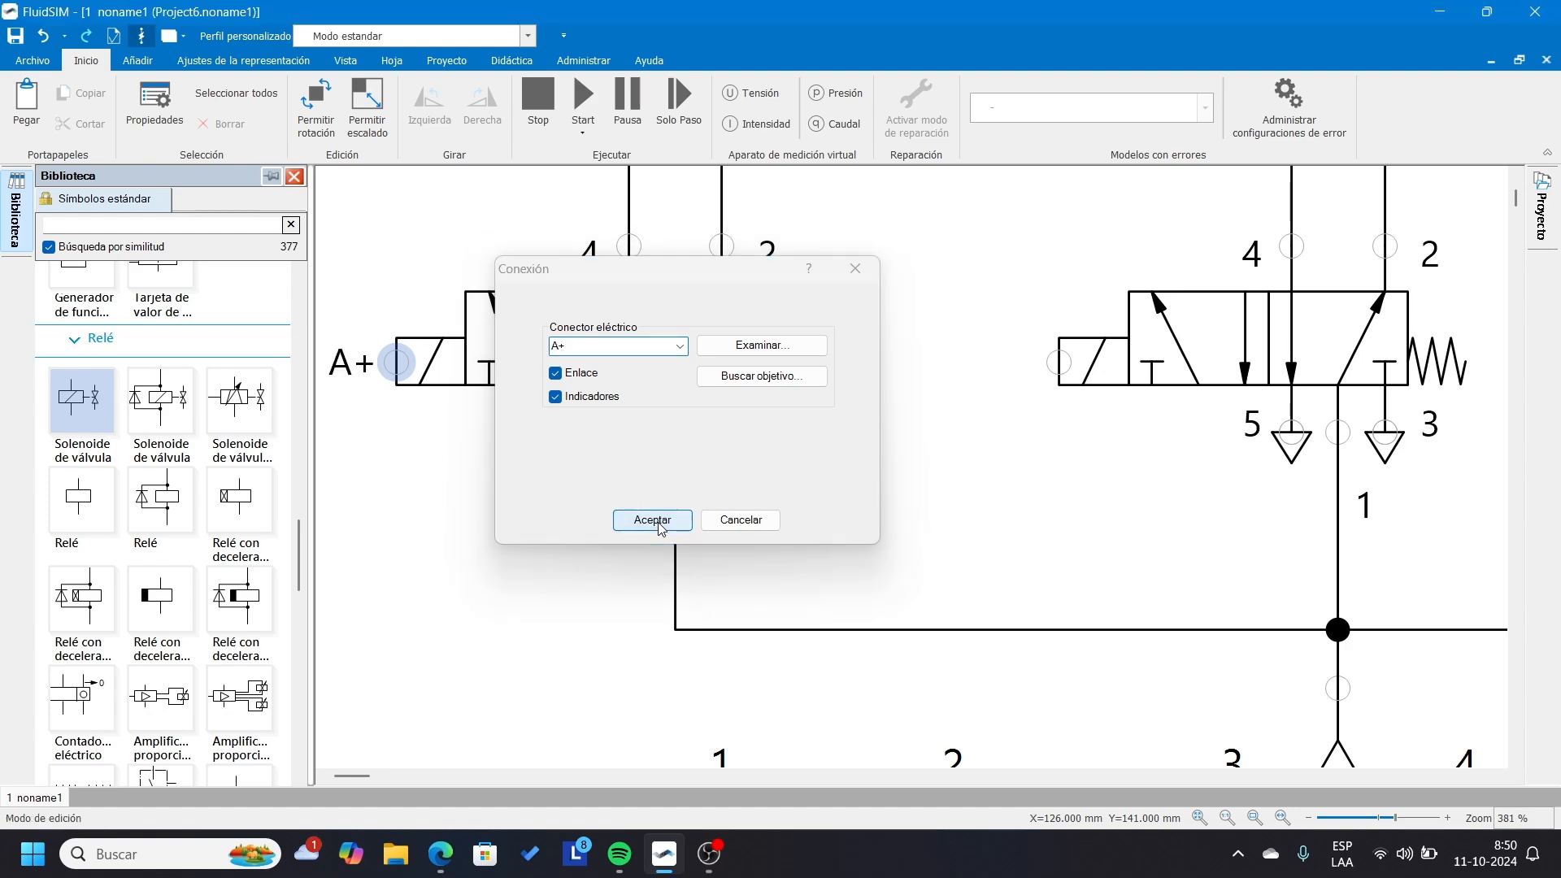
Link the solenoid connection of cylinder B's valve to the electrical solenoid B+.
double_click(1058, 363)
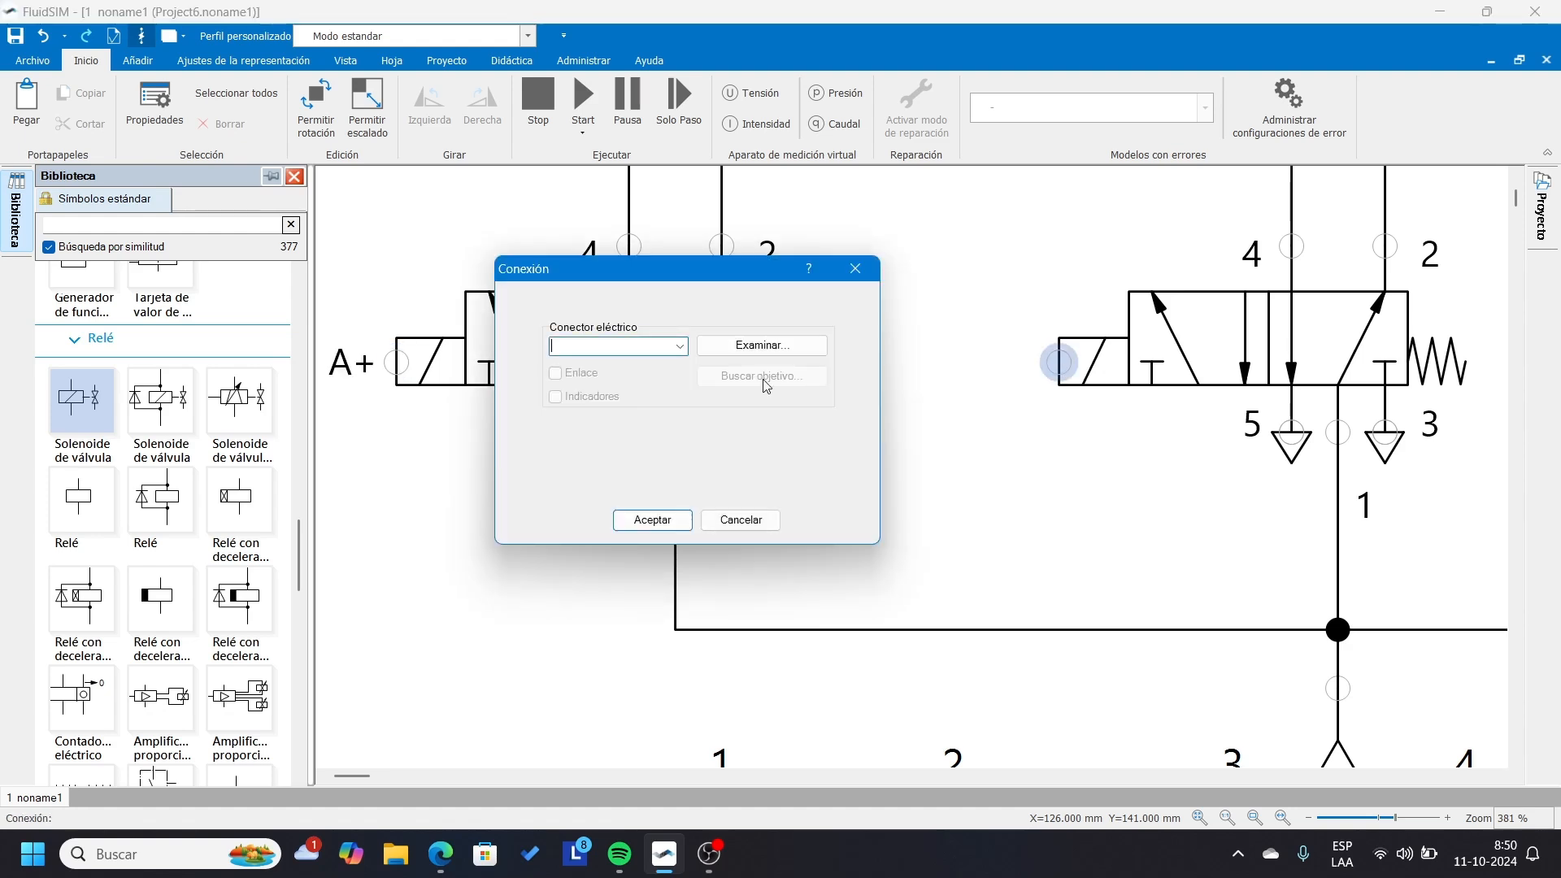
click(680, 347)
click(602, 377)
click(652, 520)
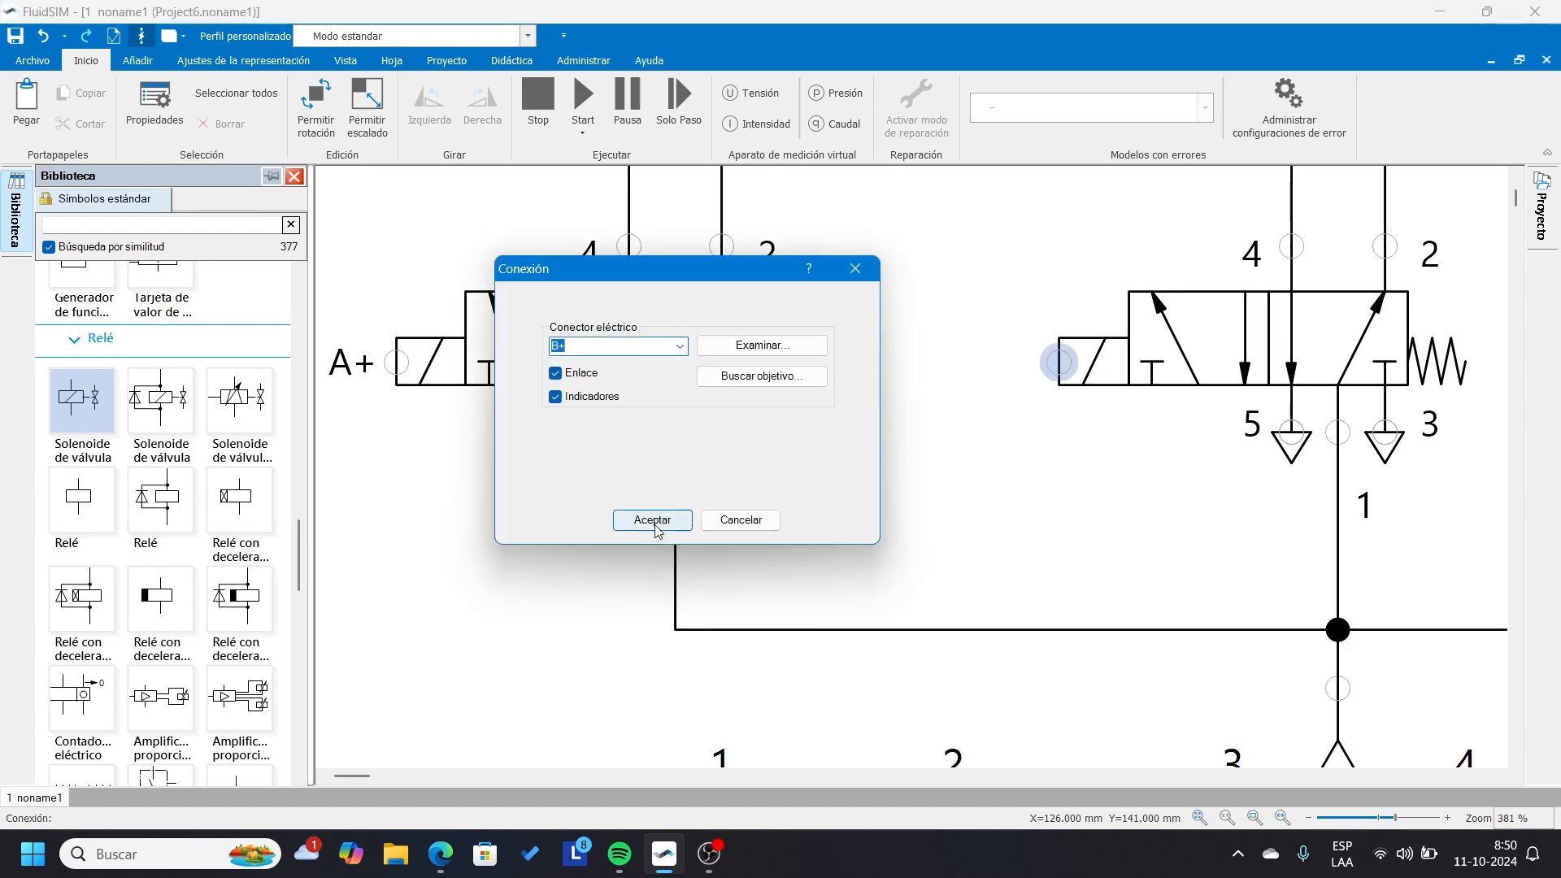
Link the solenoid connection of cylinder C's valve to the electrical solenoid C+.
scroll(523, 652, right, 10)
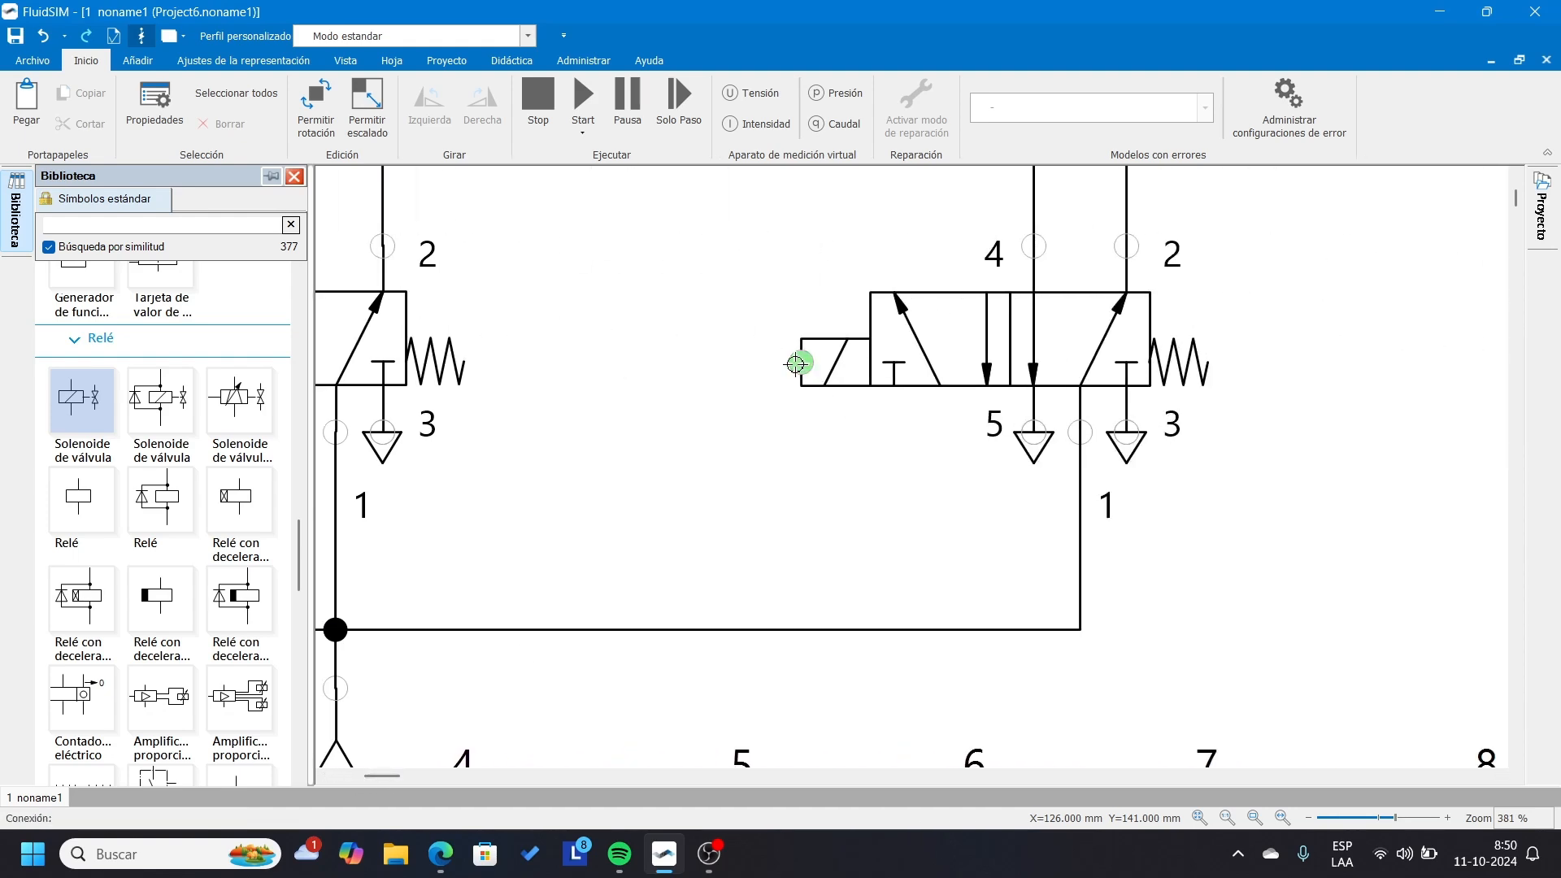
double_click(802, 362)
click(680, 345)
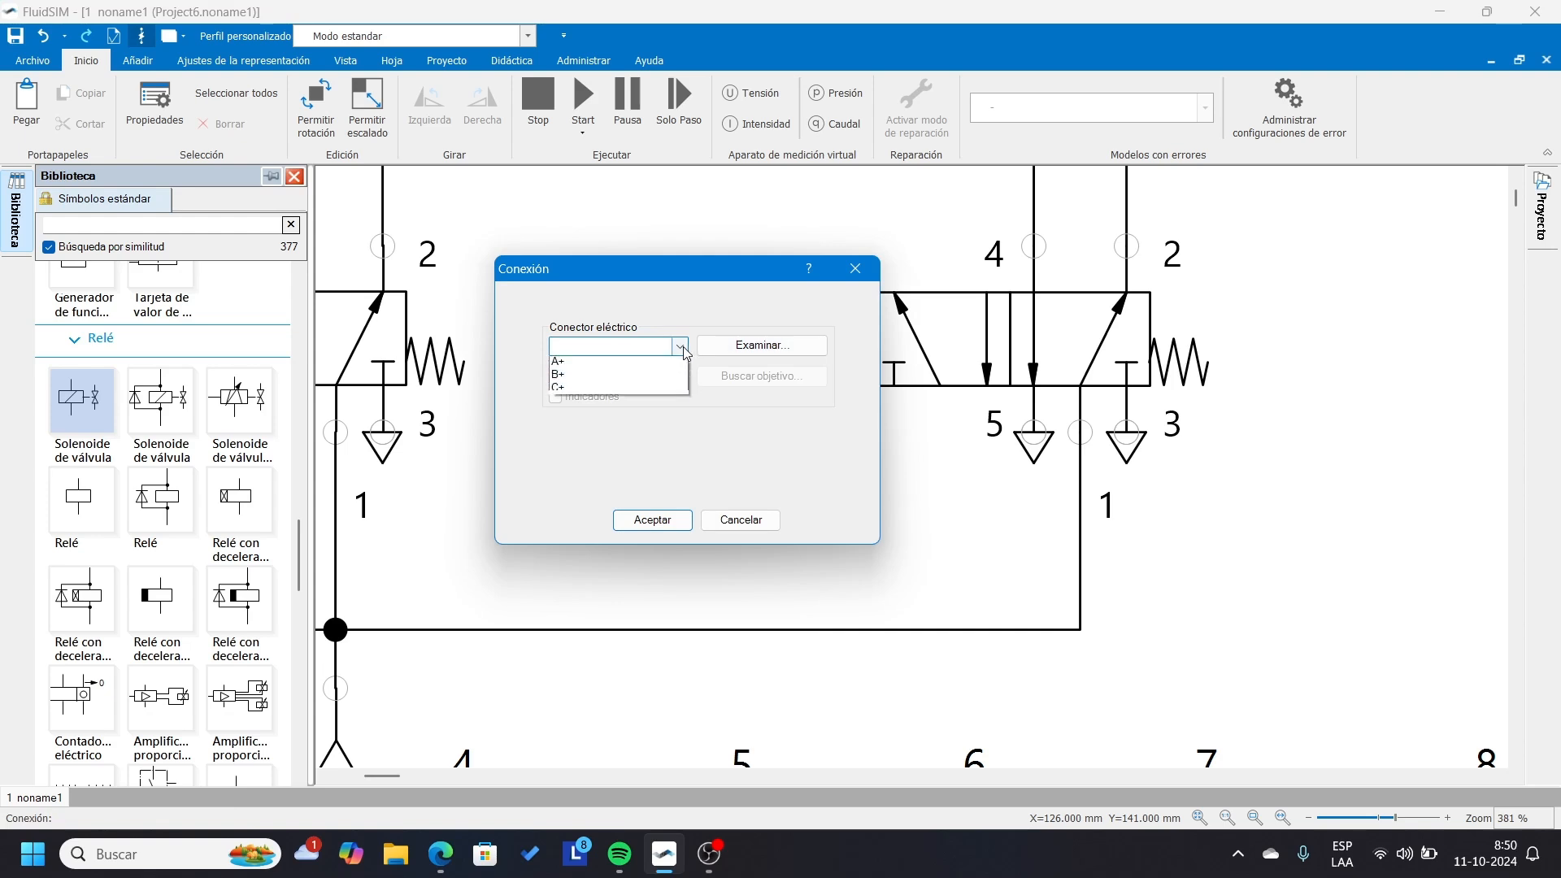
click(585, 390)
click(652, 519)
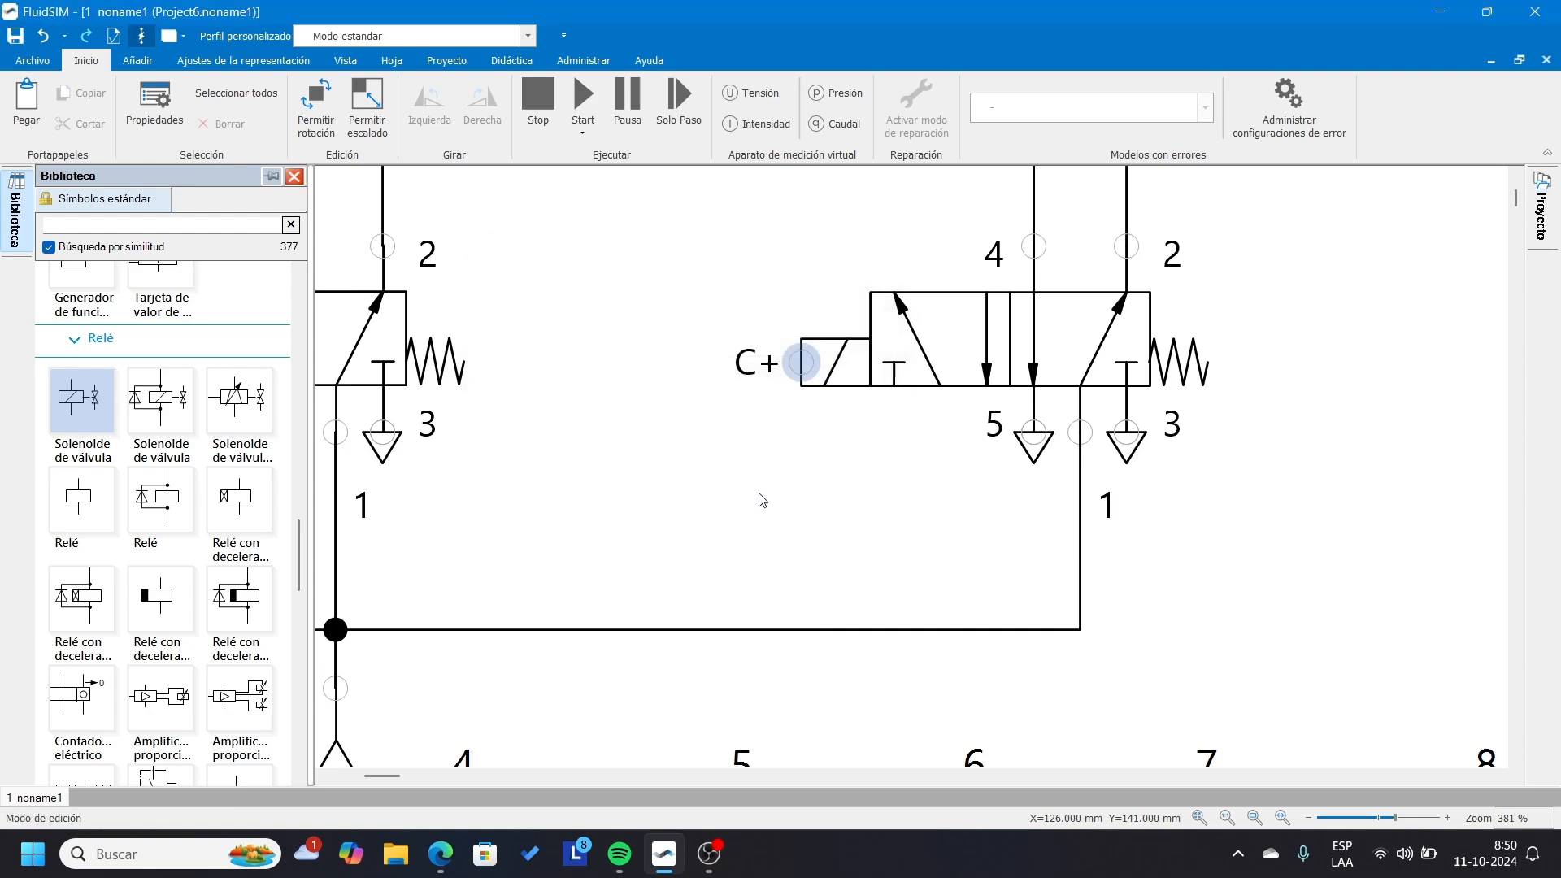
Fit the whole sheet in view and shift the phase diagram and the relay table farther from the circuit.
click(346, 61)
click(193, 106)
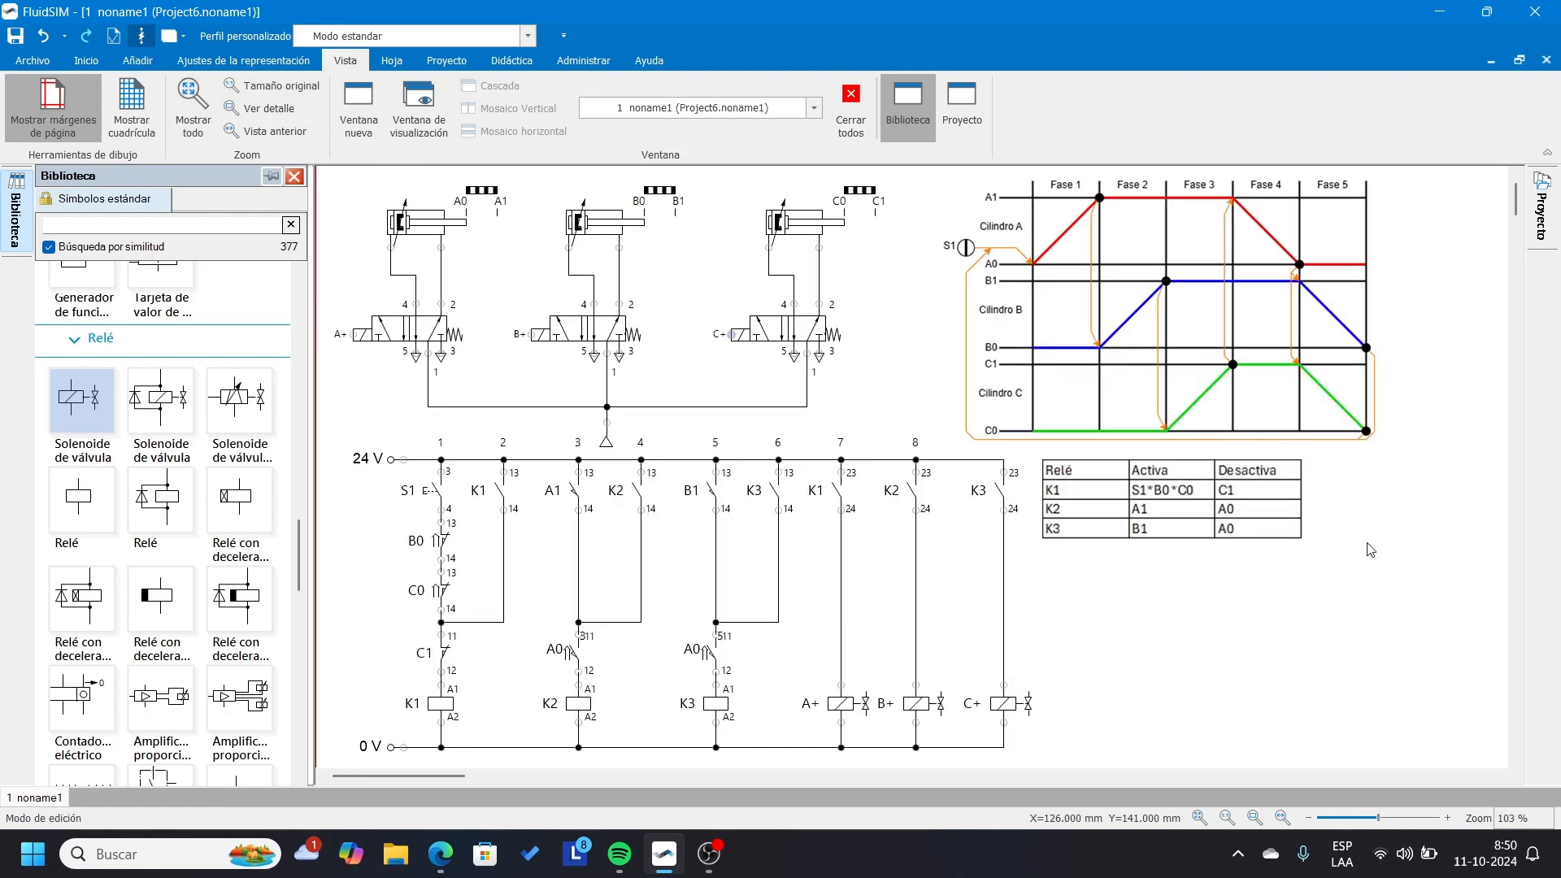
drag(1147, 293, 1207, 294)
drag(1205, 504, 1269, 507)
click(1014, 511)
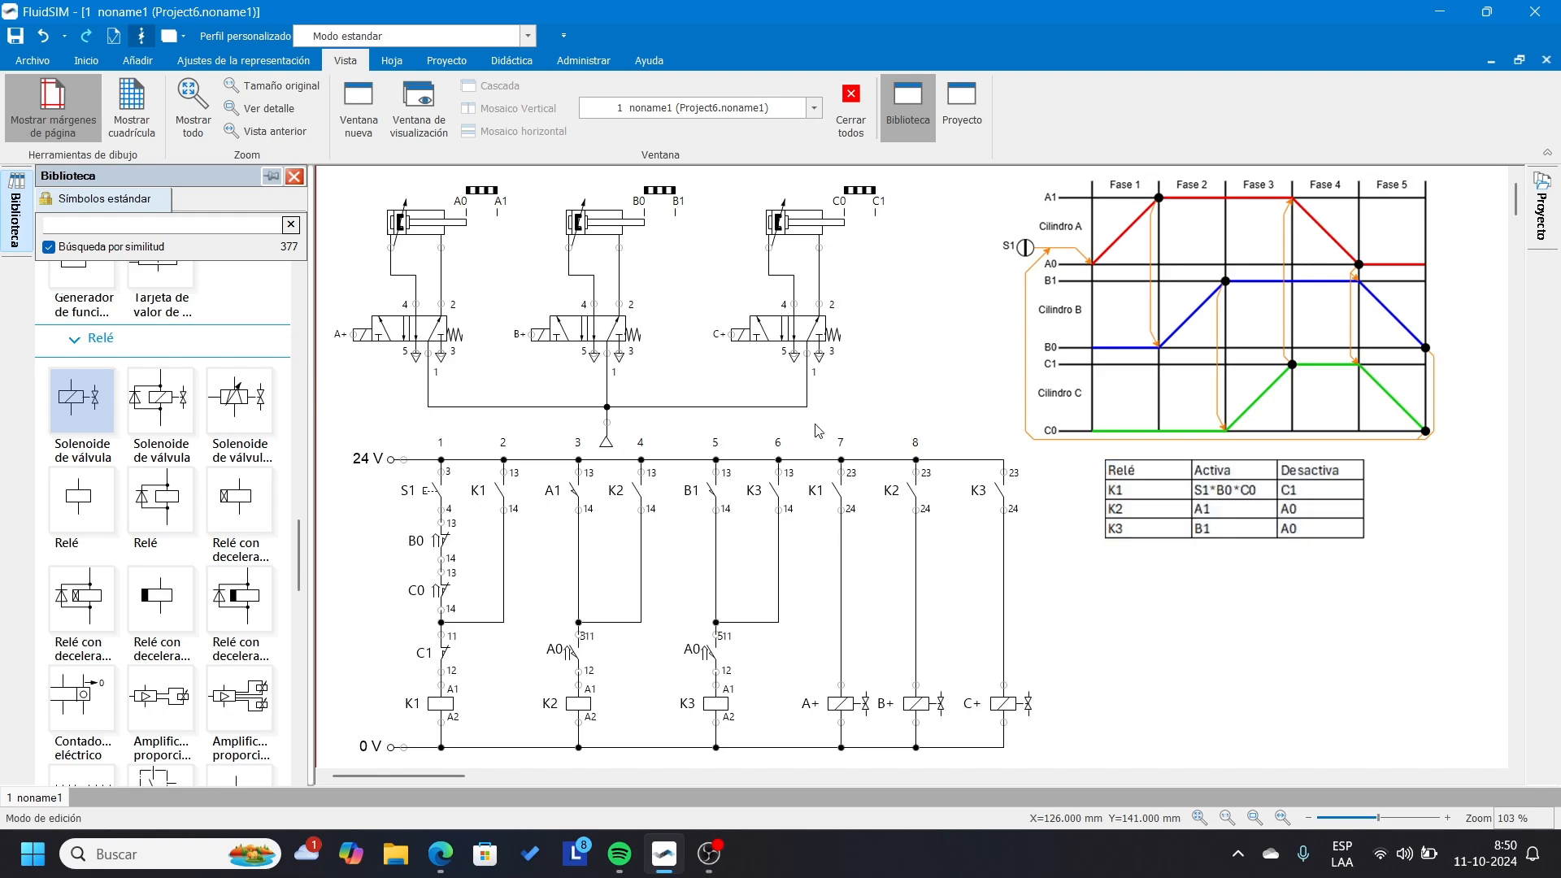
Stop the project's simulation settings from being imported from the higher-level node and set slow motion to 1:5.
click(447, 60)
click(226, 104)
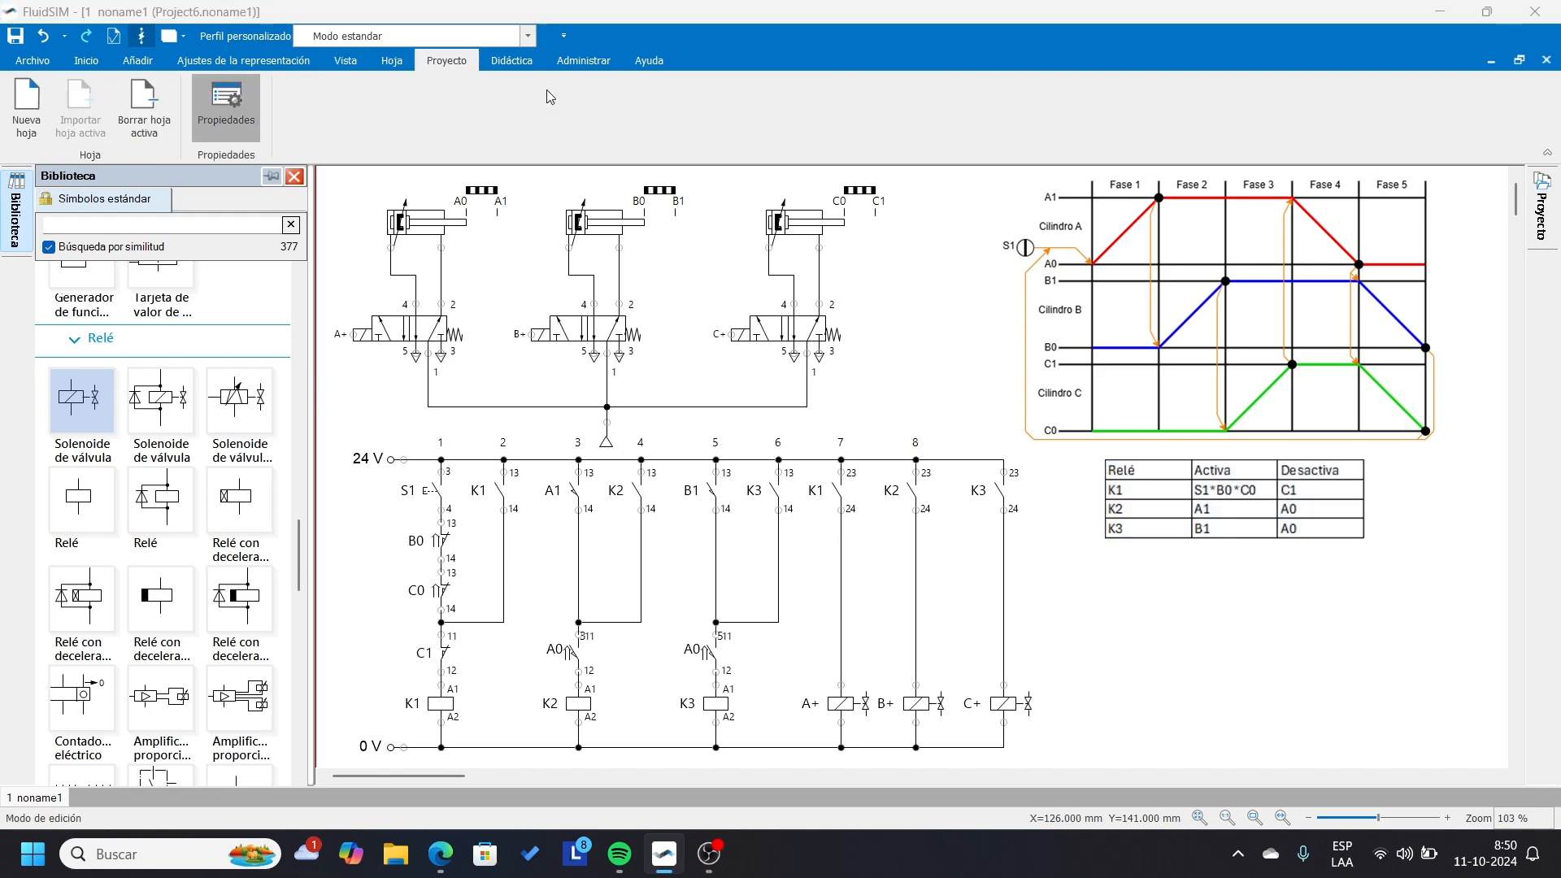
click(457, 266)
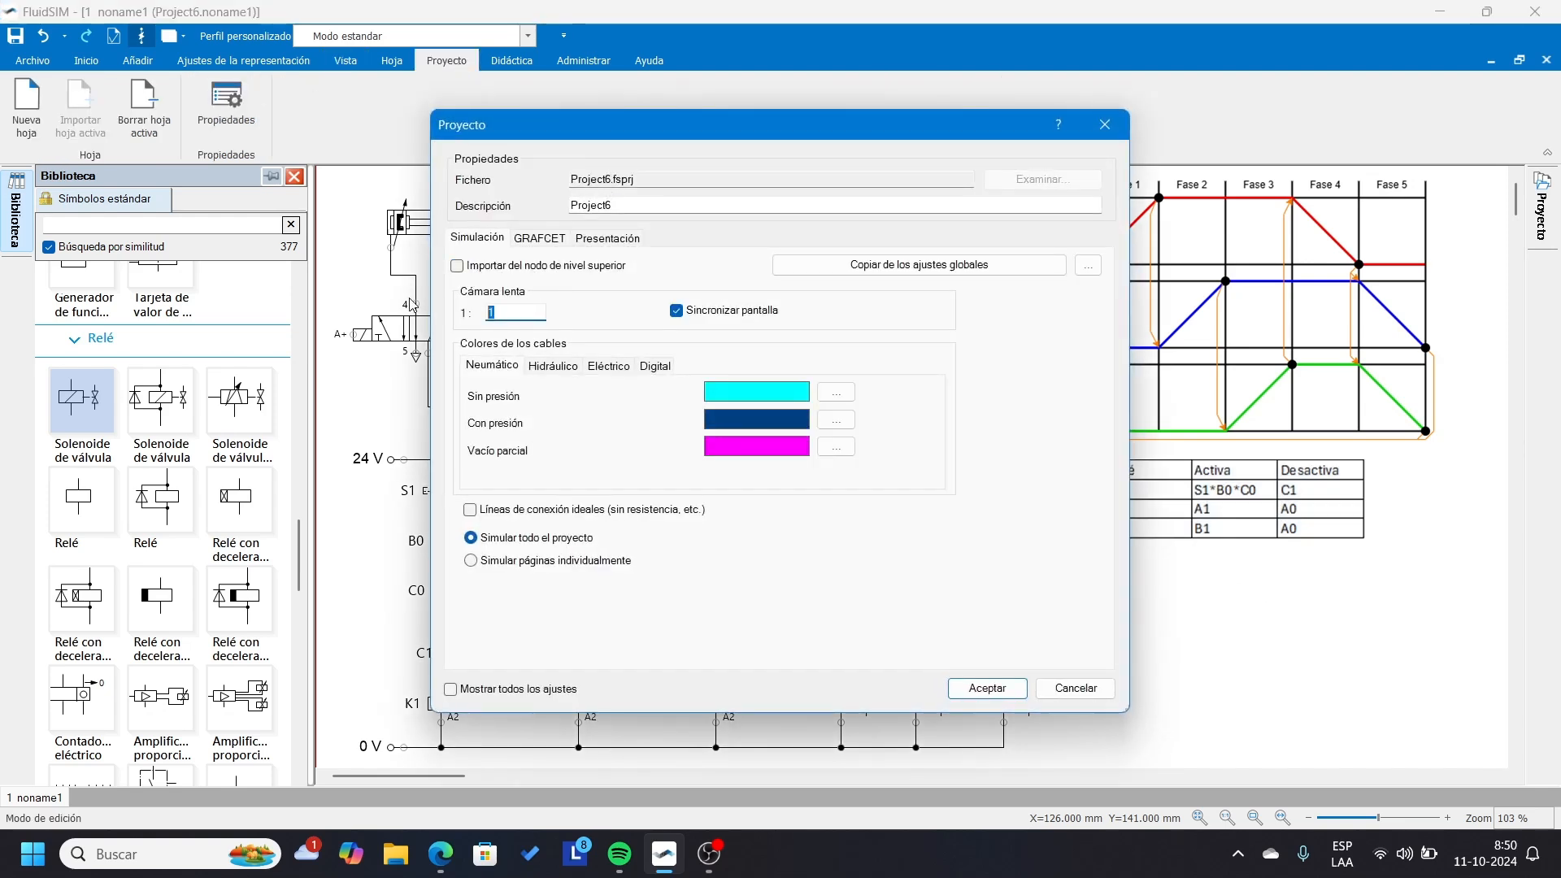
text(5)
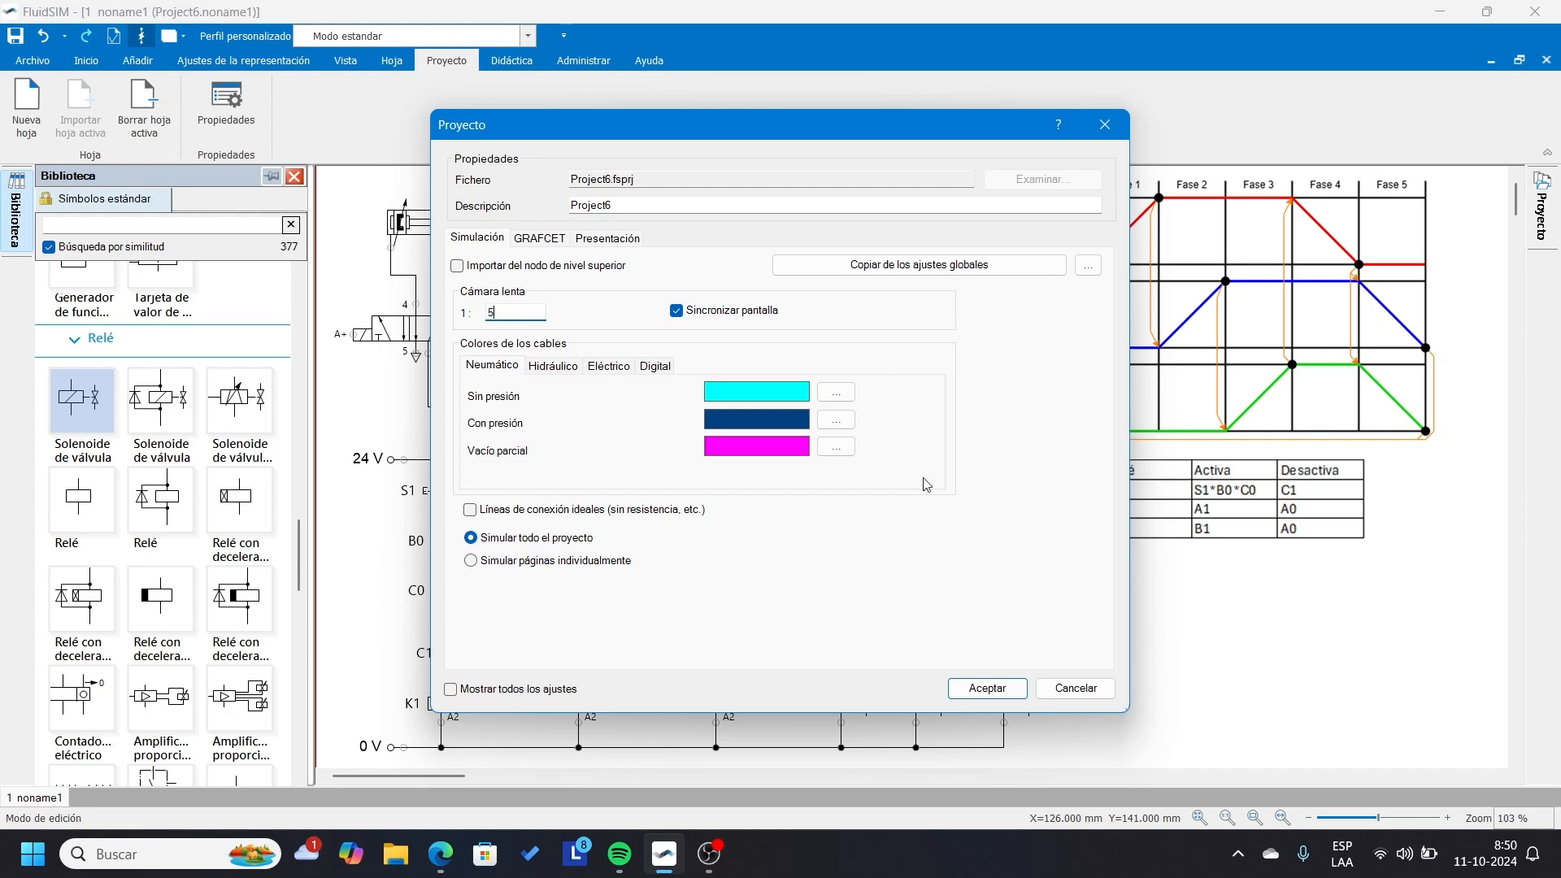
click(987, 687)
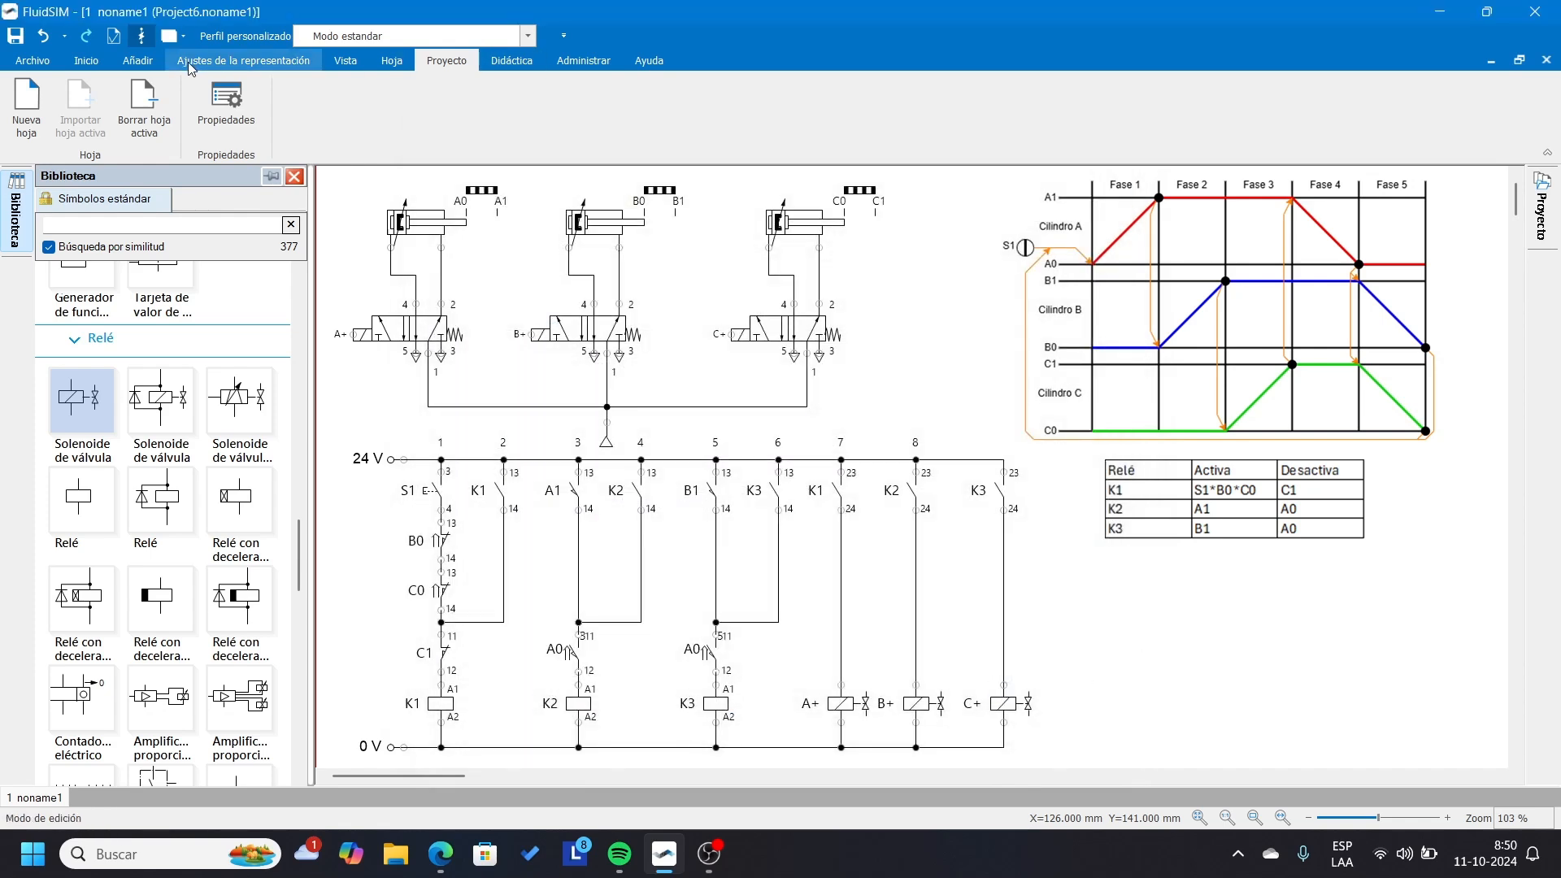
Simulate the circuit in slow motion, actuate pushbutton S1 to run the three-cylinder sequence, and stop the simulation.
click(86, 61)
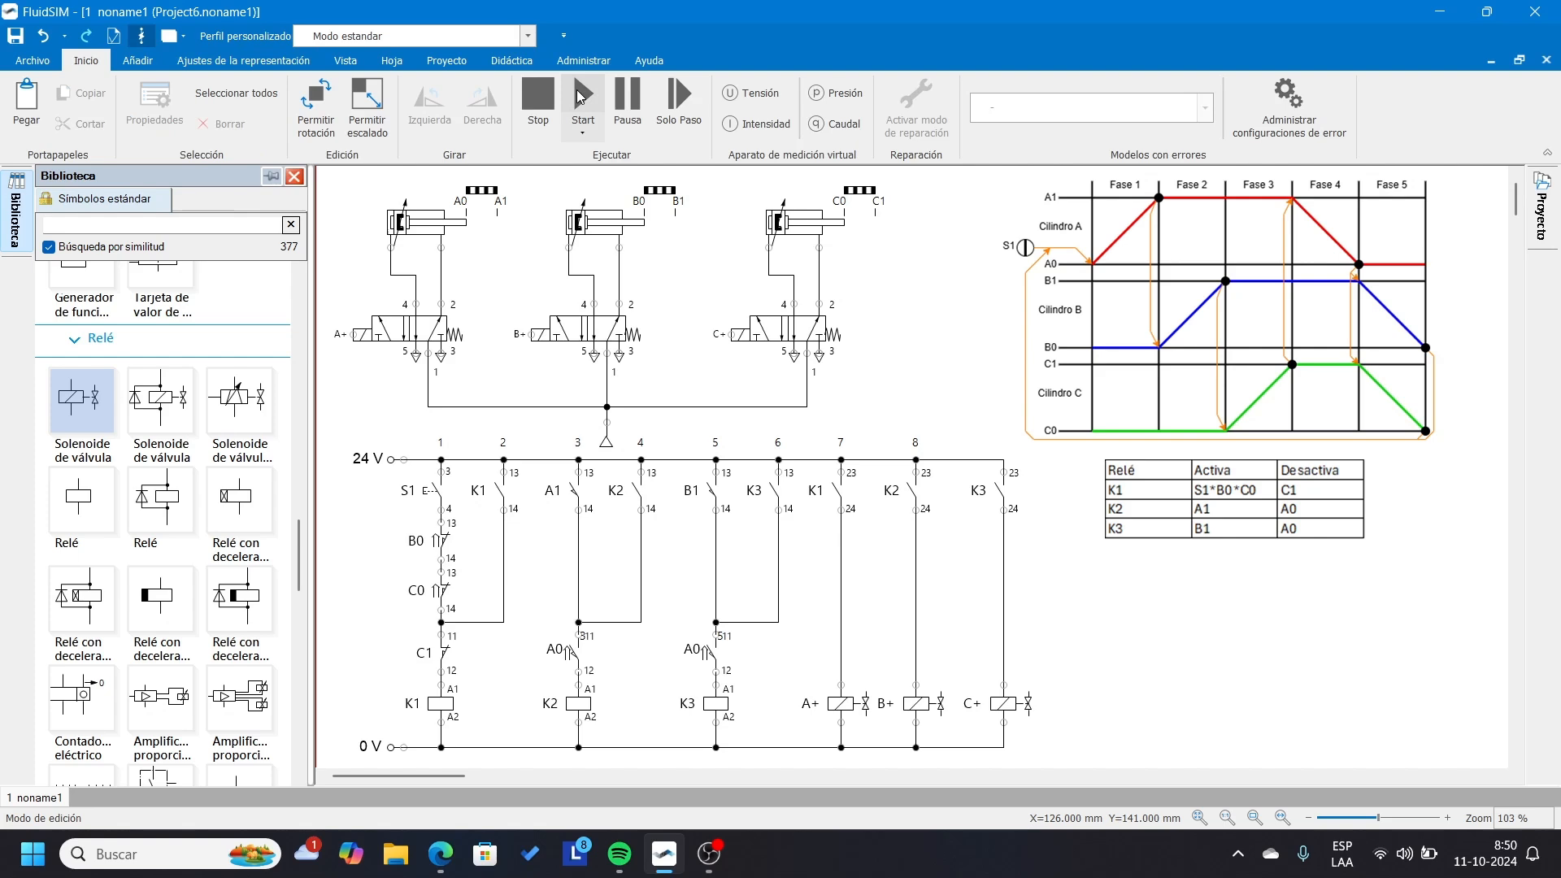
click(584, 100)
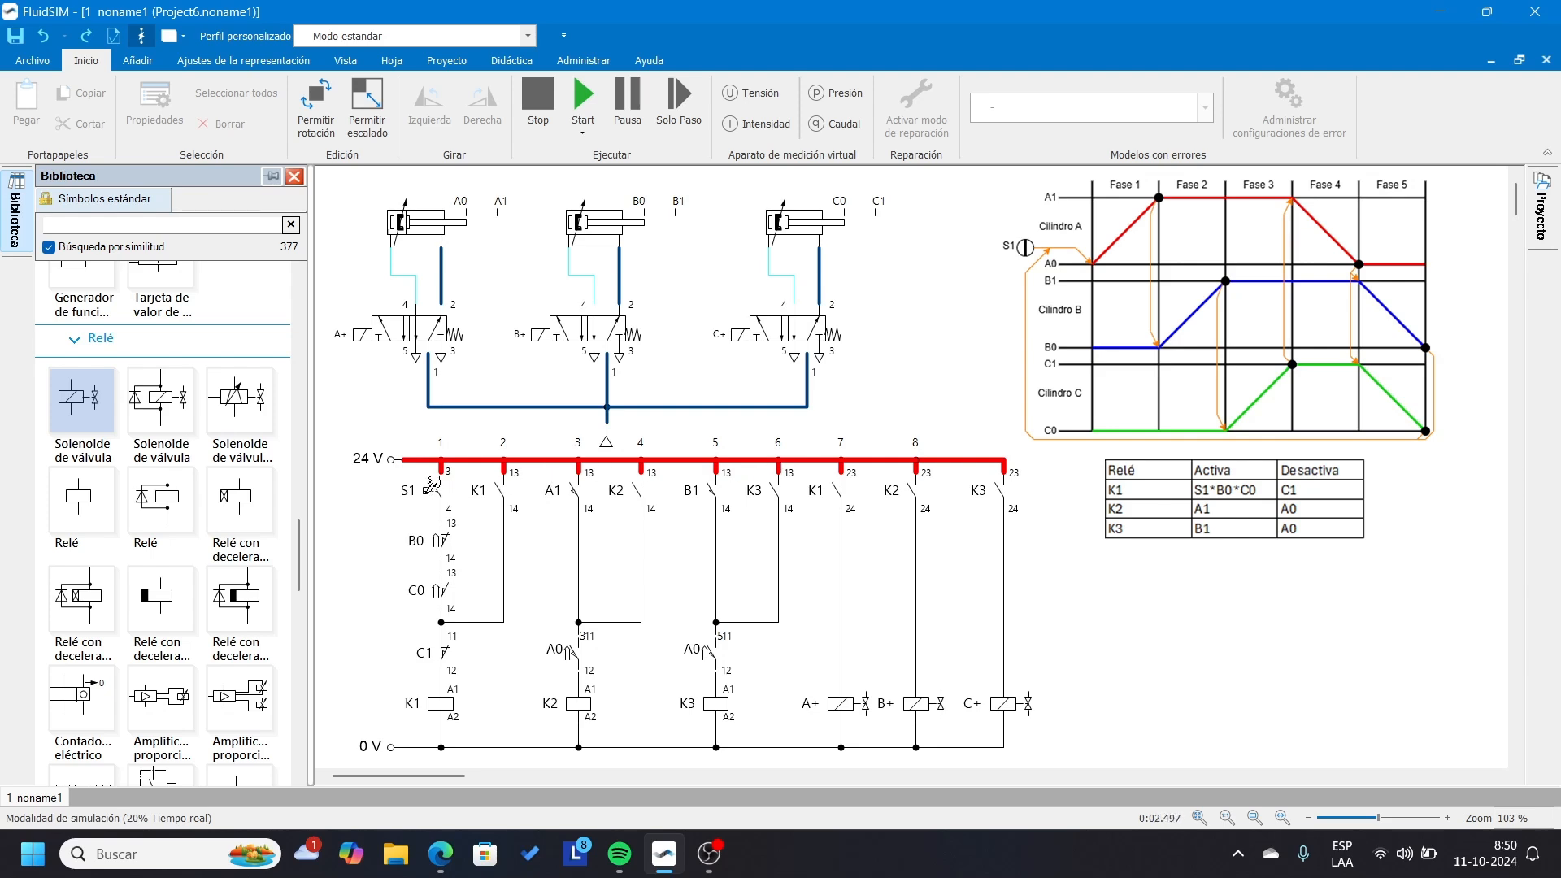
click(432, 486)
click(537, 98)
Replace the S1 pushbutton in the first current path with a normally open latching switch (Interruptor Obturador).
scroll(122, 541, down, 10)
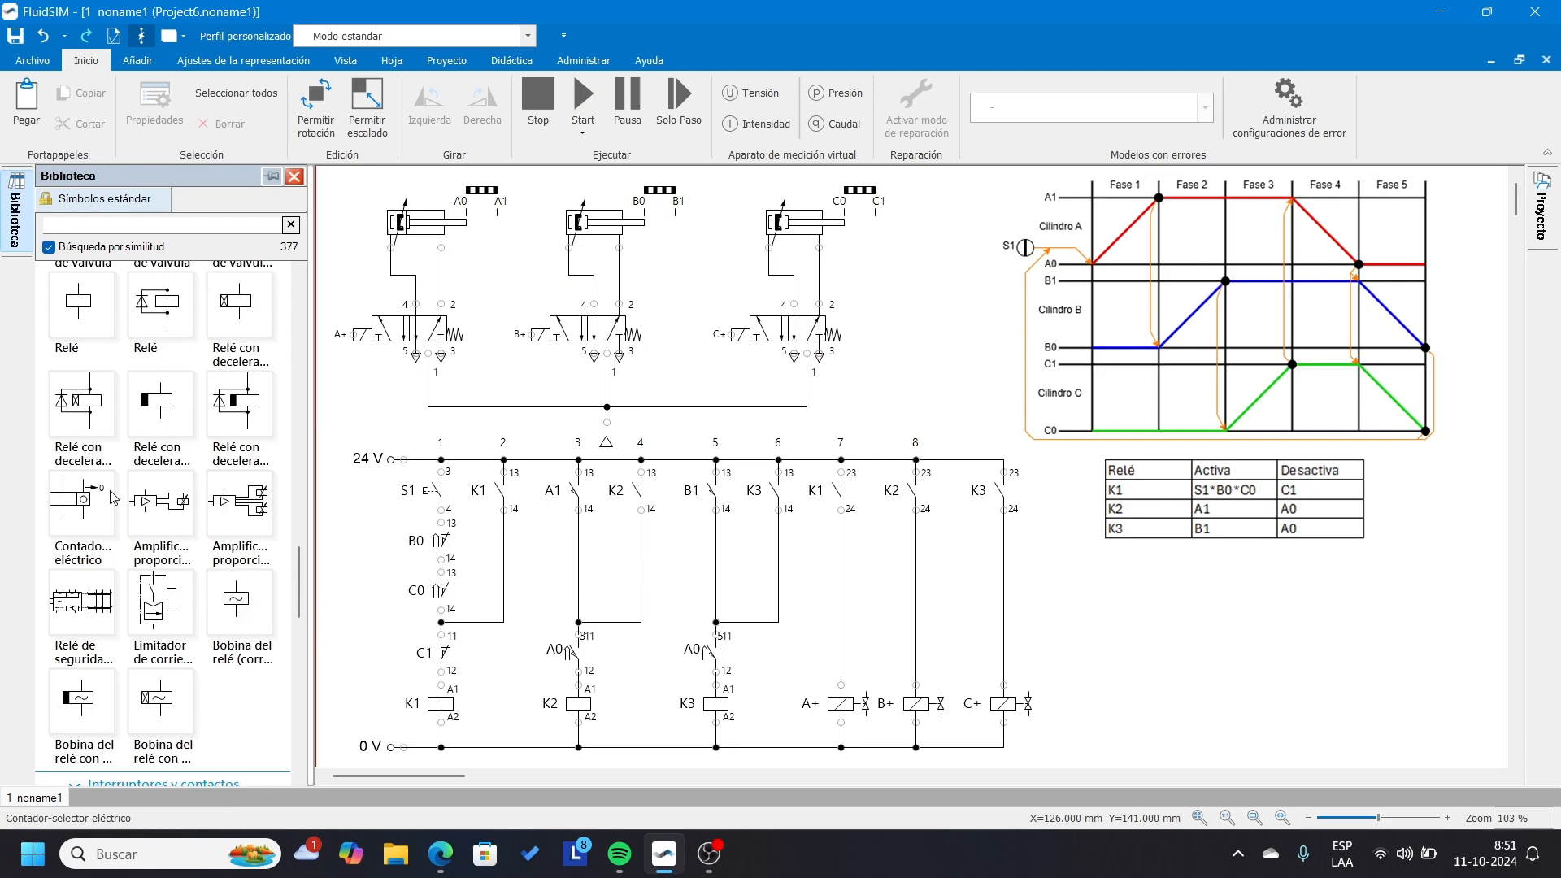
click(435, 492)
key(Delete)
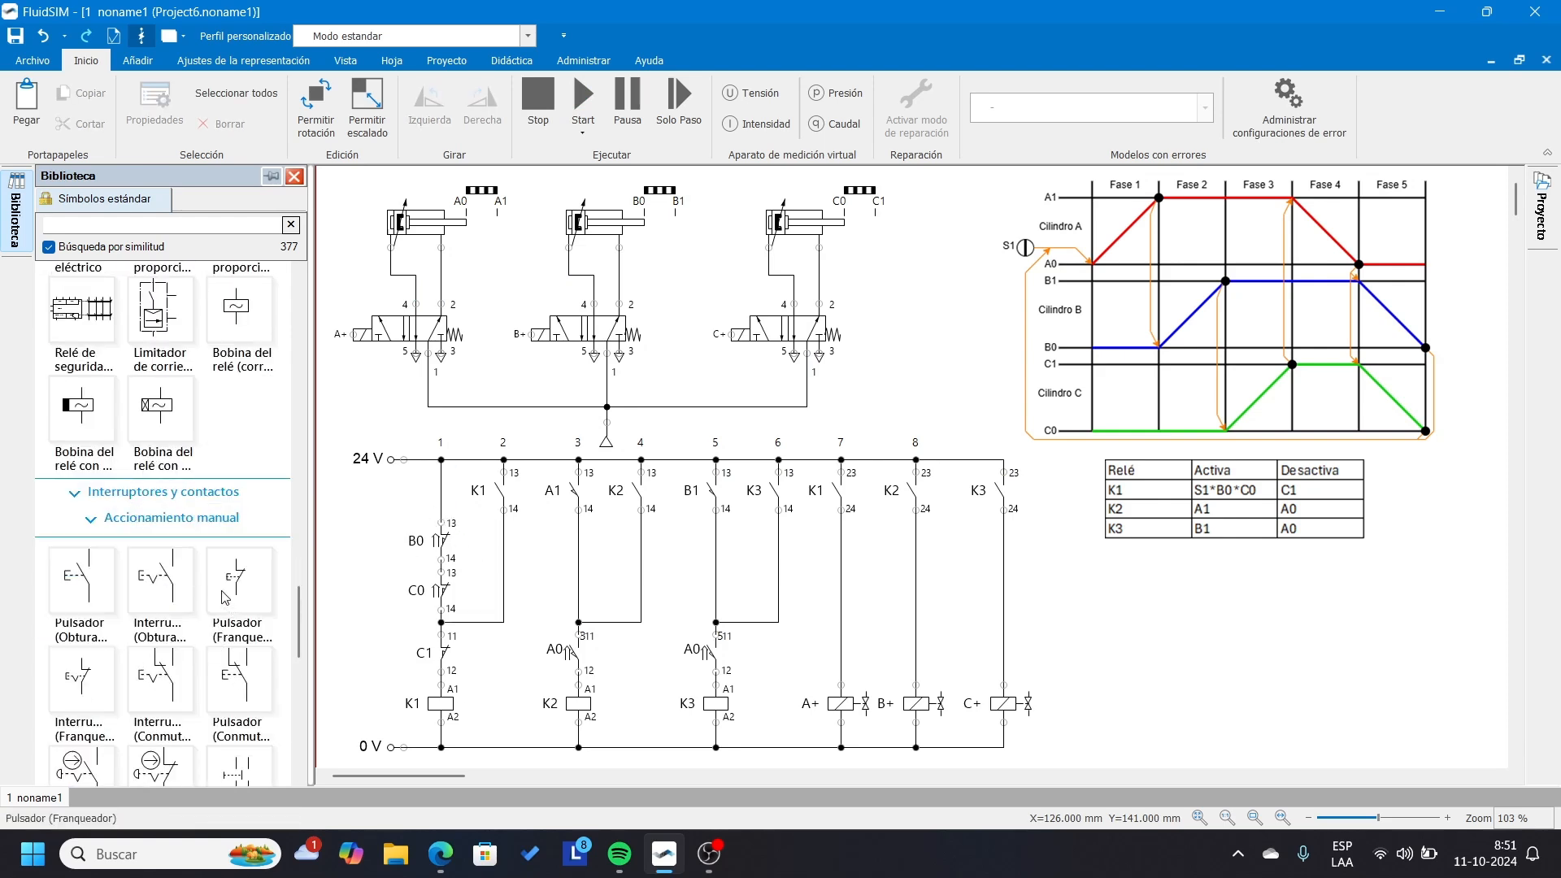
drag(160, 579, 432, 510)
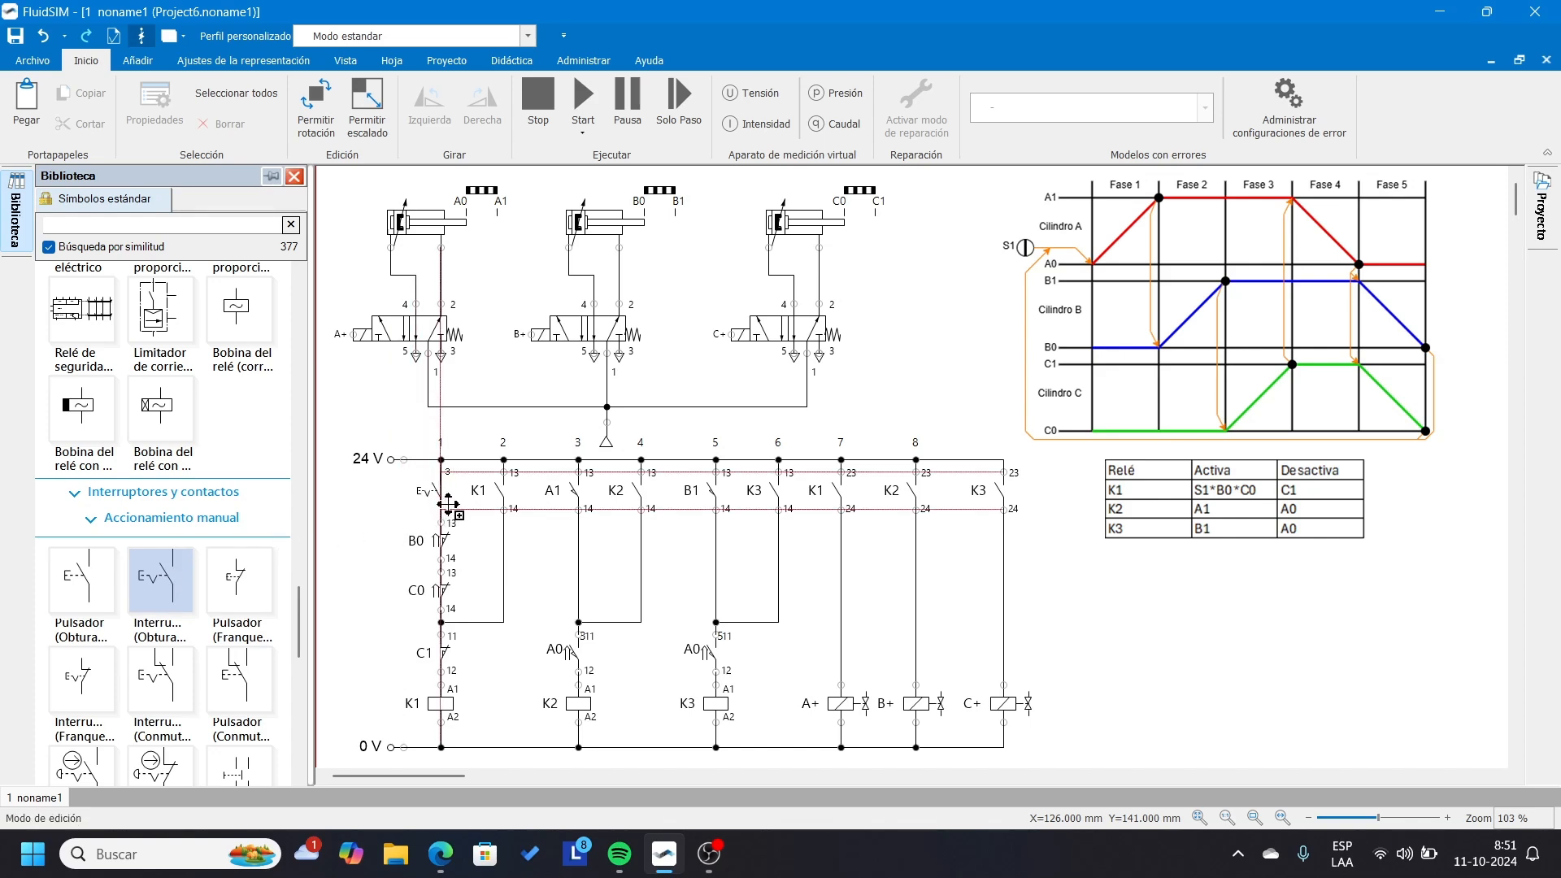
Label the new latching switch above contact B0 as S1.
double_click(438, 498)
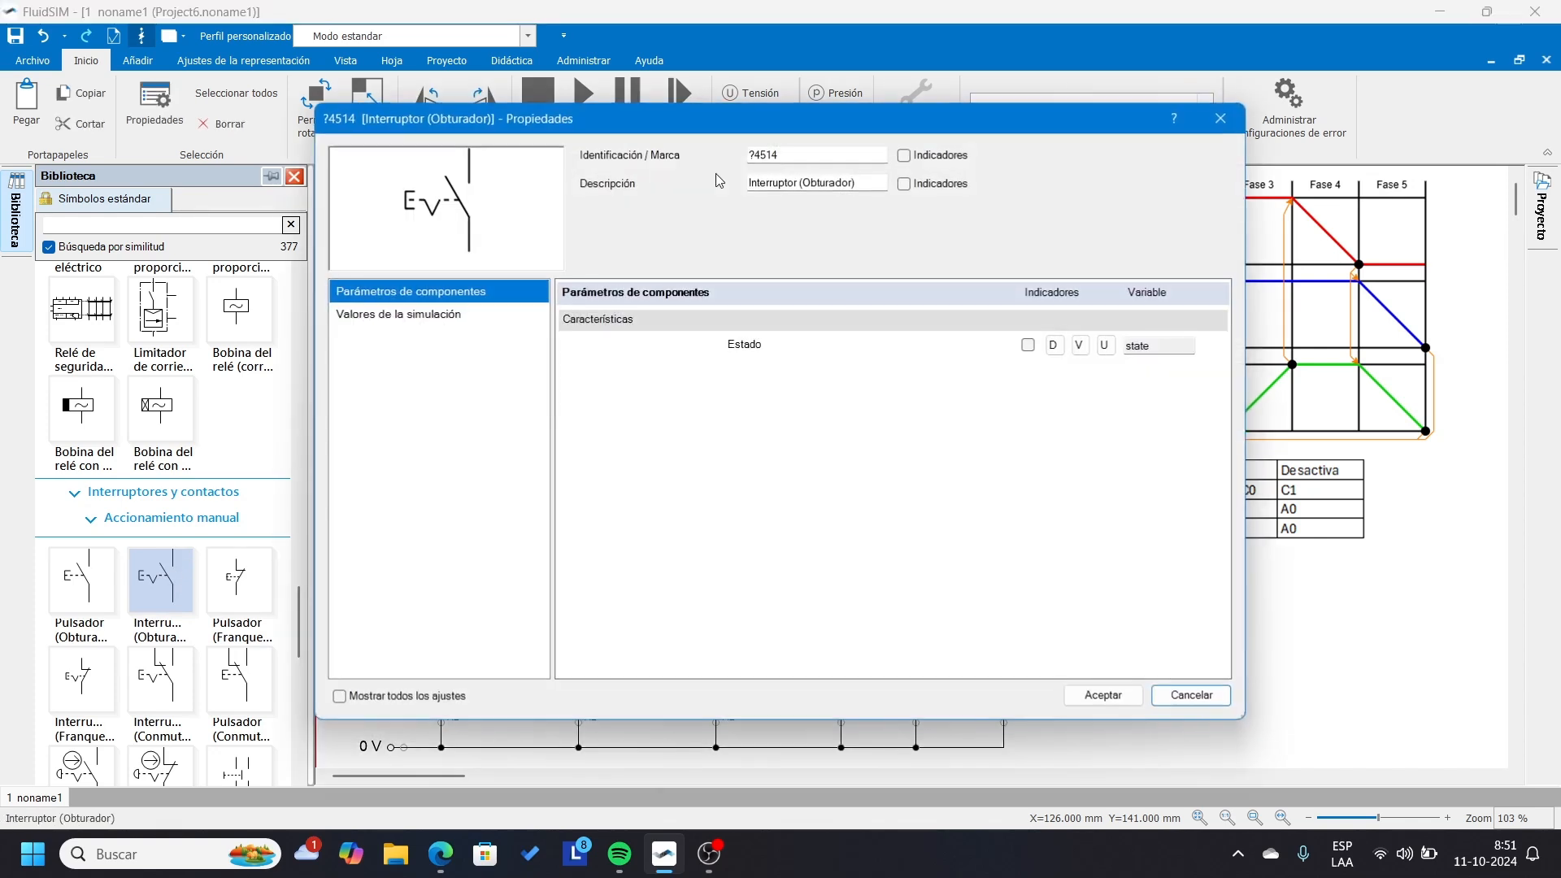
text(S1)
click(1103, 695)
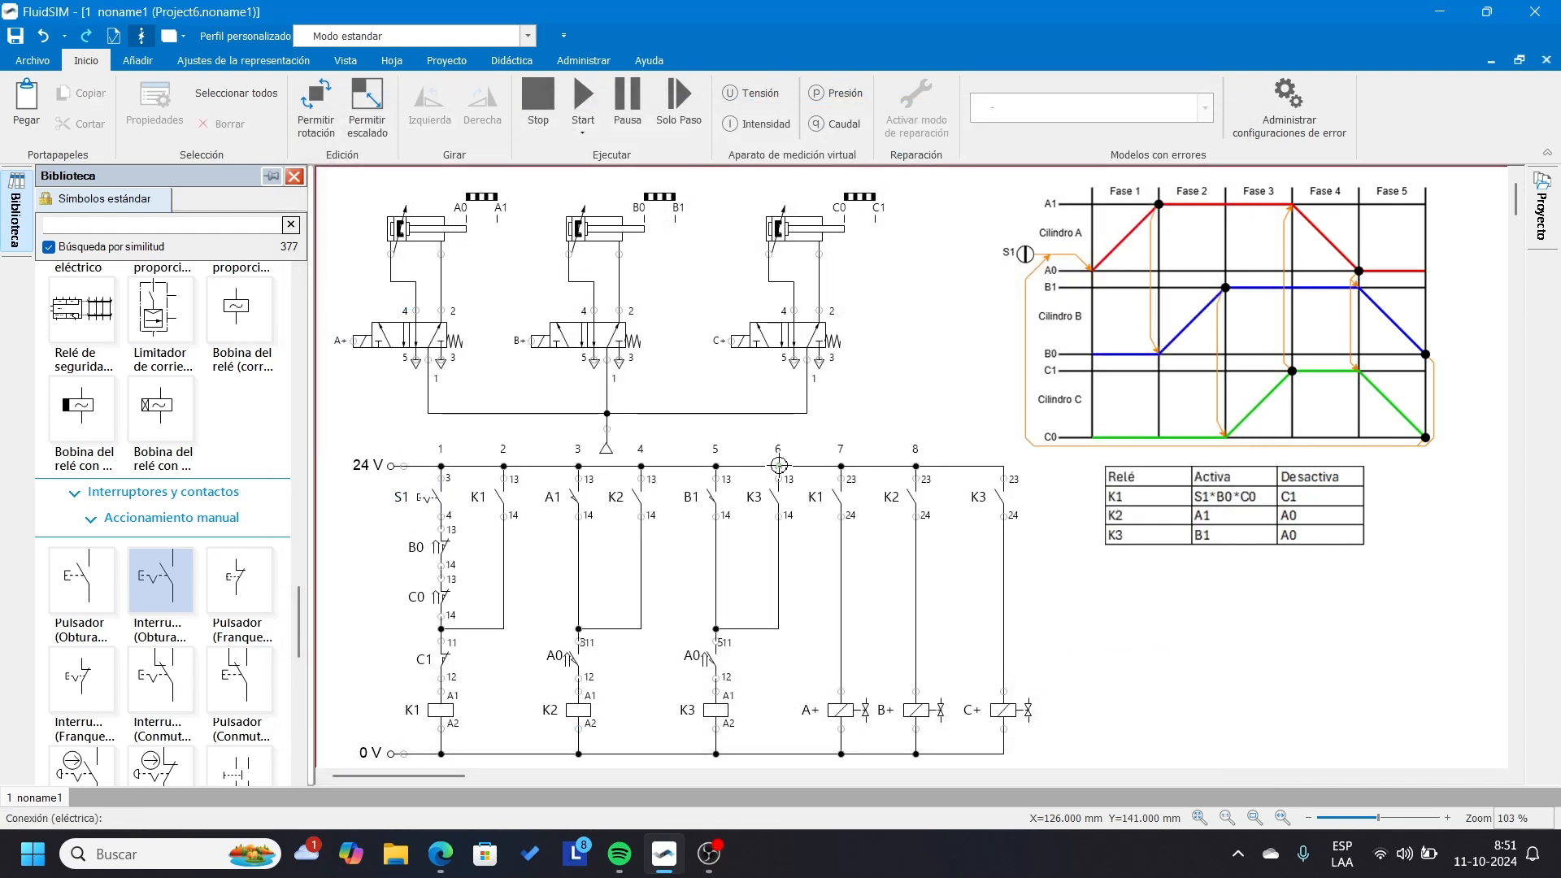
Start the simulation again and close latching switch S1 to run the cylinder sequence continuously.
click(583, 98)
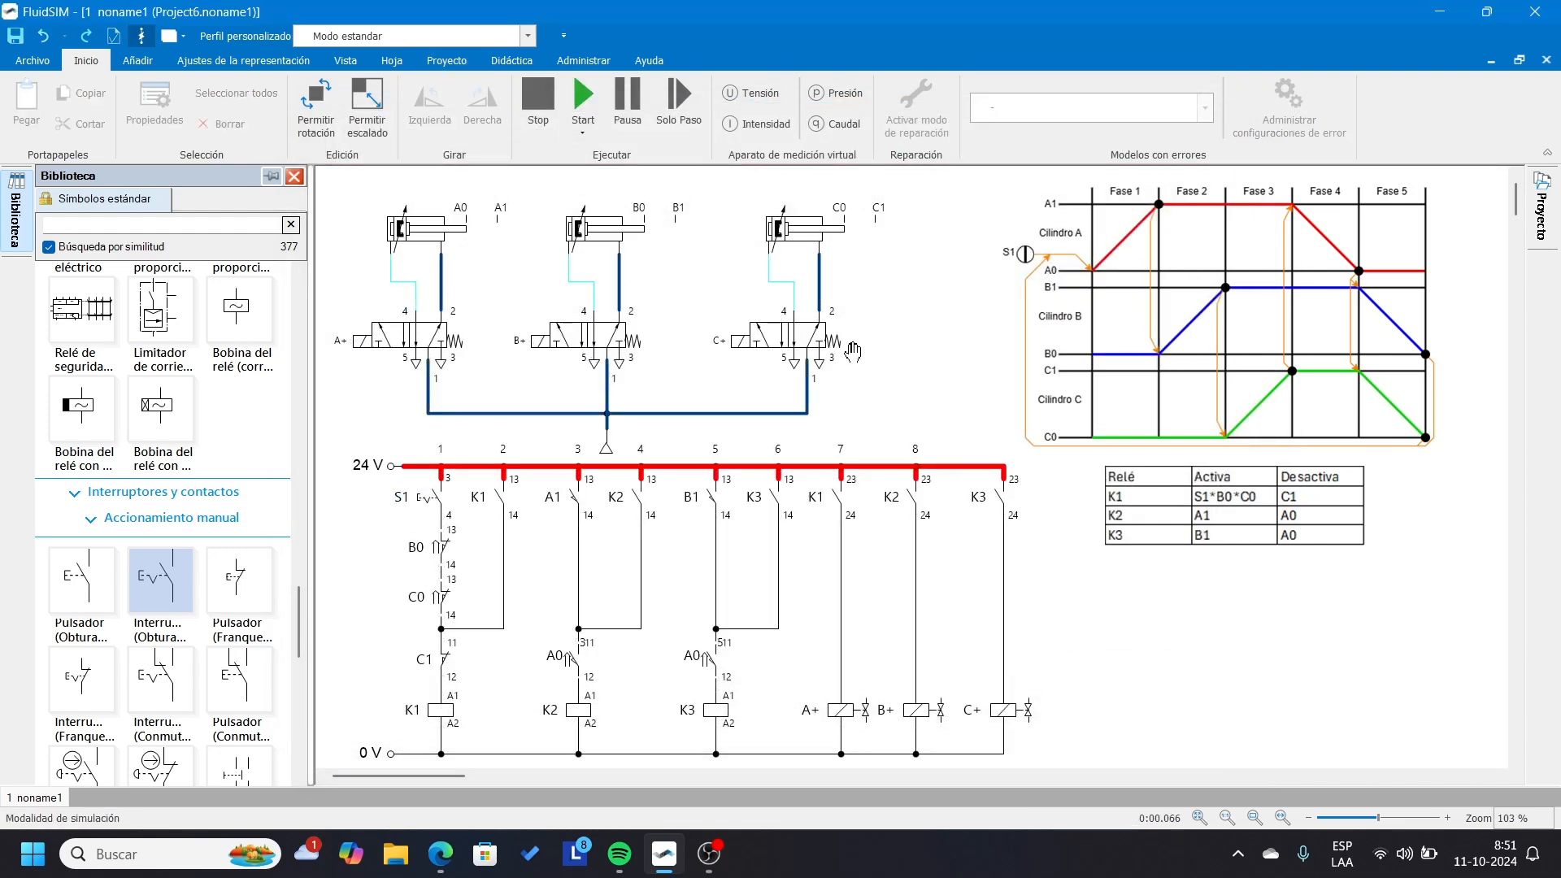
click(435, 506)
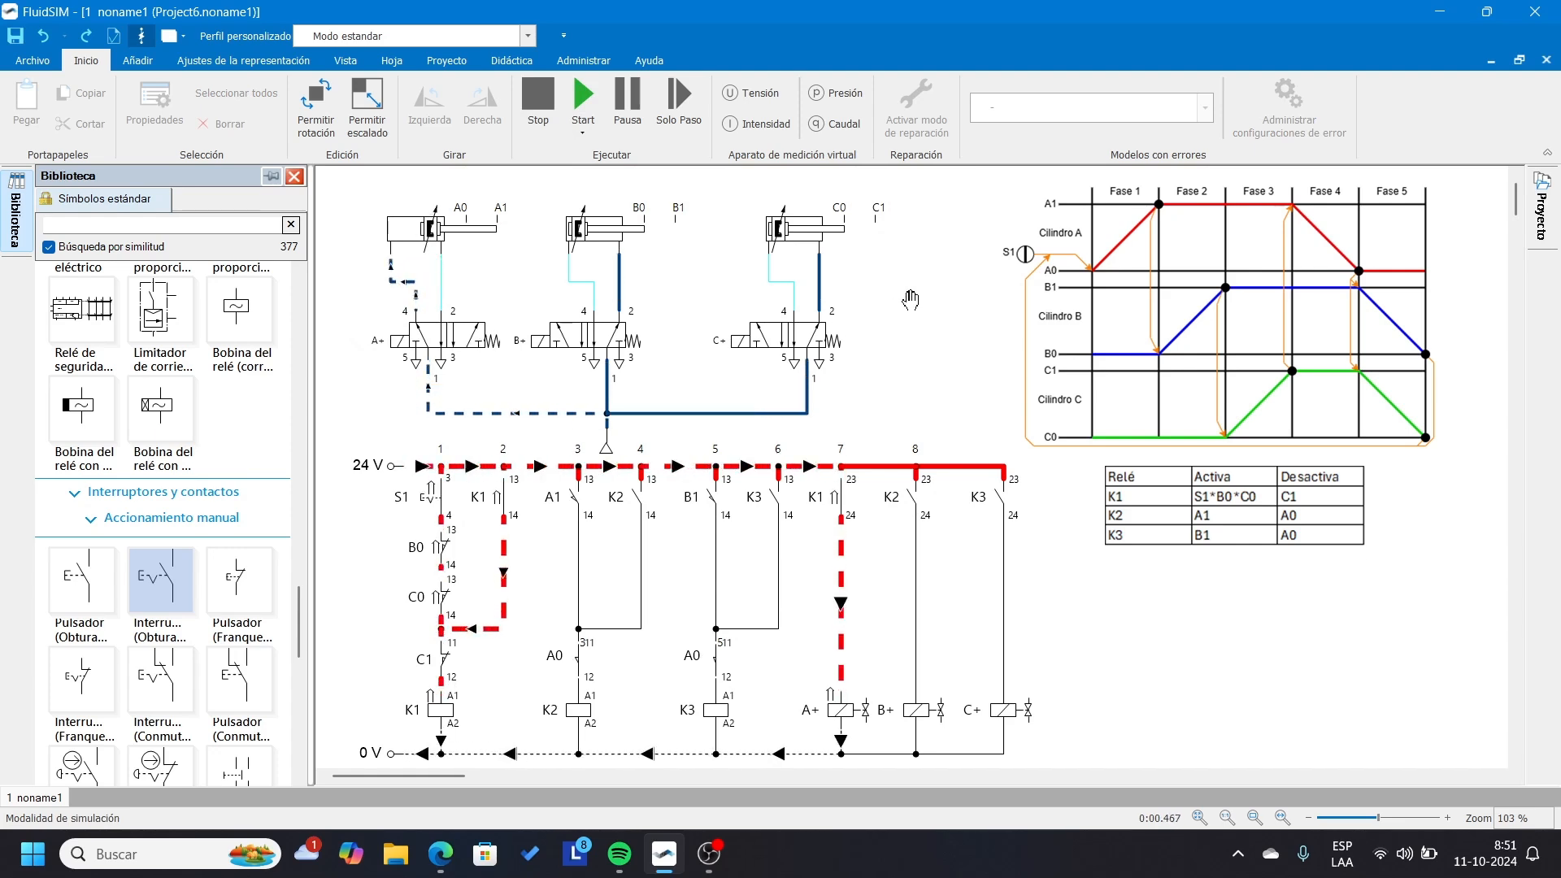